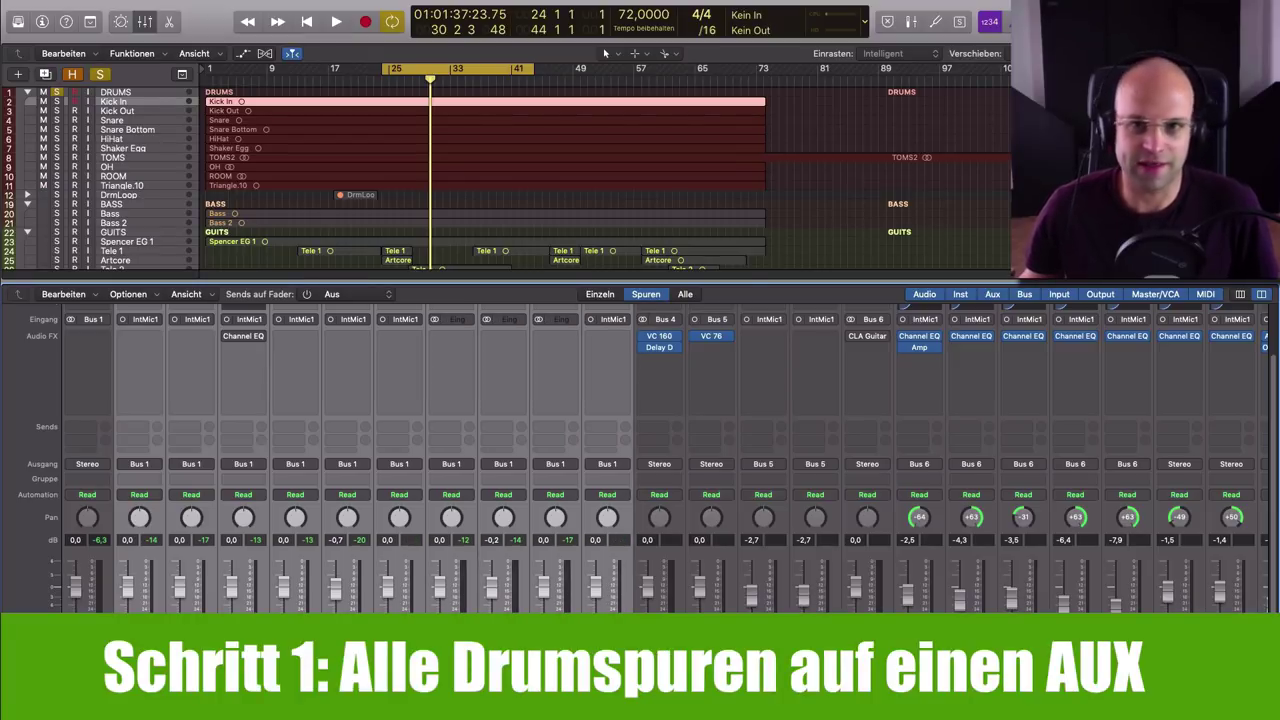
# Select the DRUMS bus channel and play back the soloed drum tracks to hear their combined level
pyautogui.press('Up')
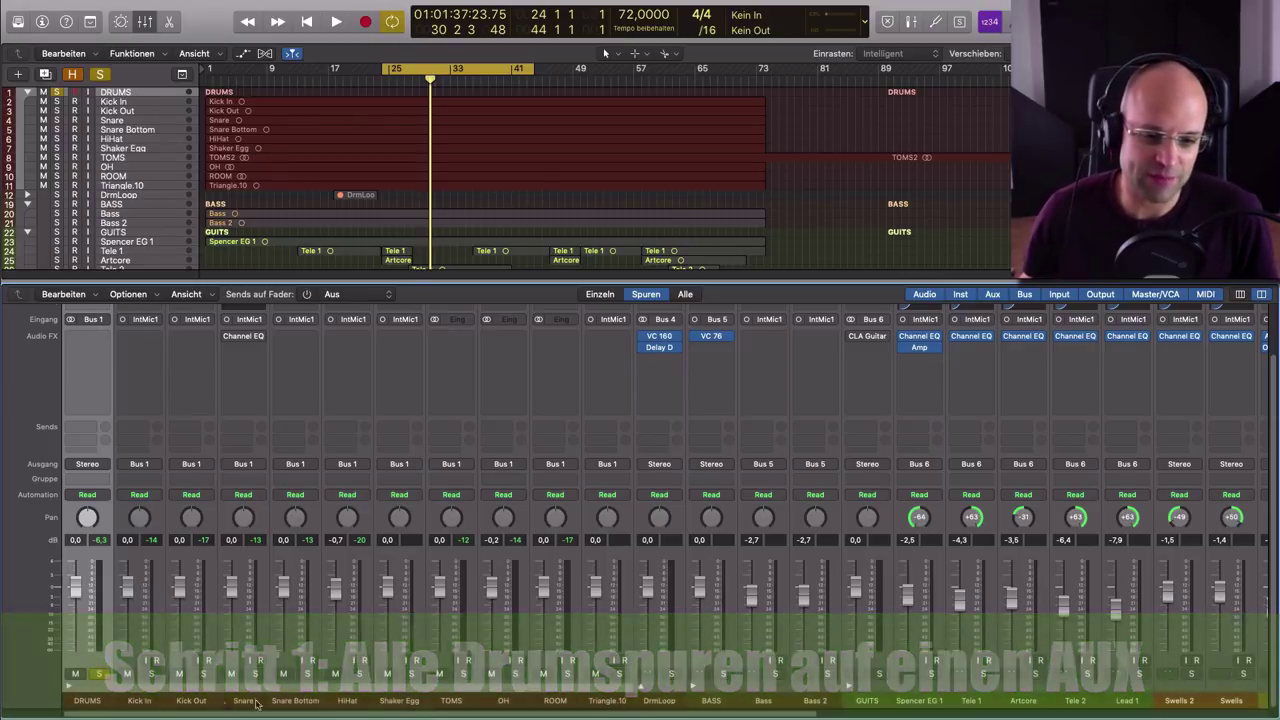
pyautogui.press('Down')
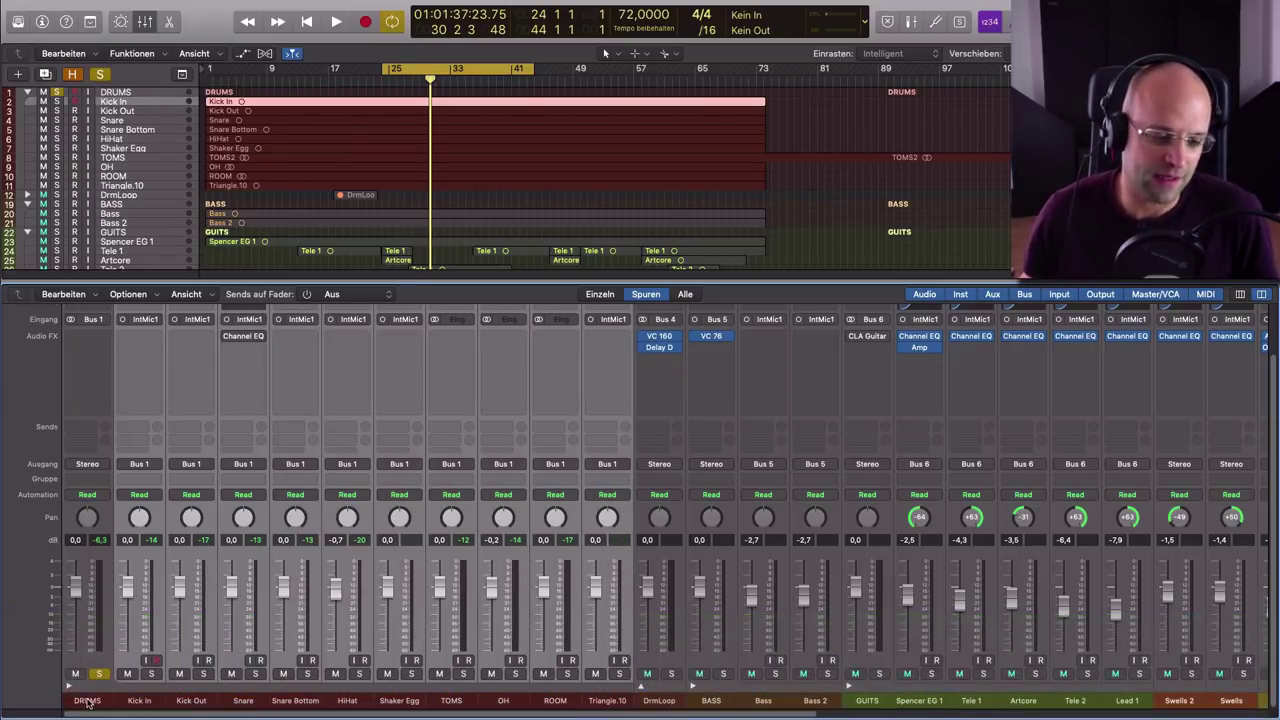
pyautogui.click(87, 700)
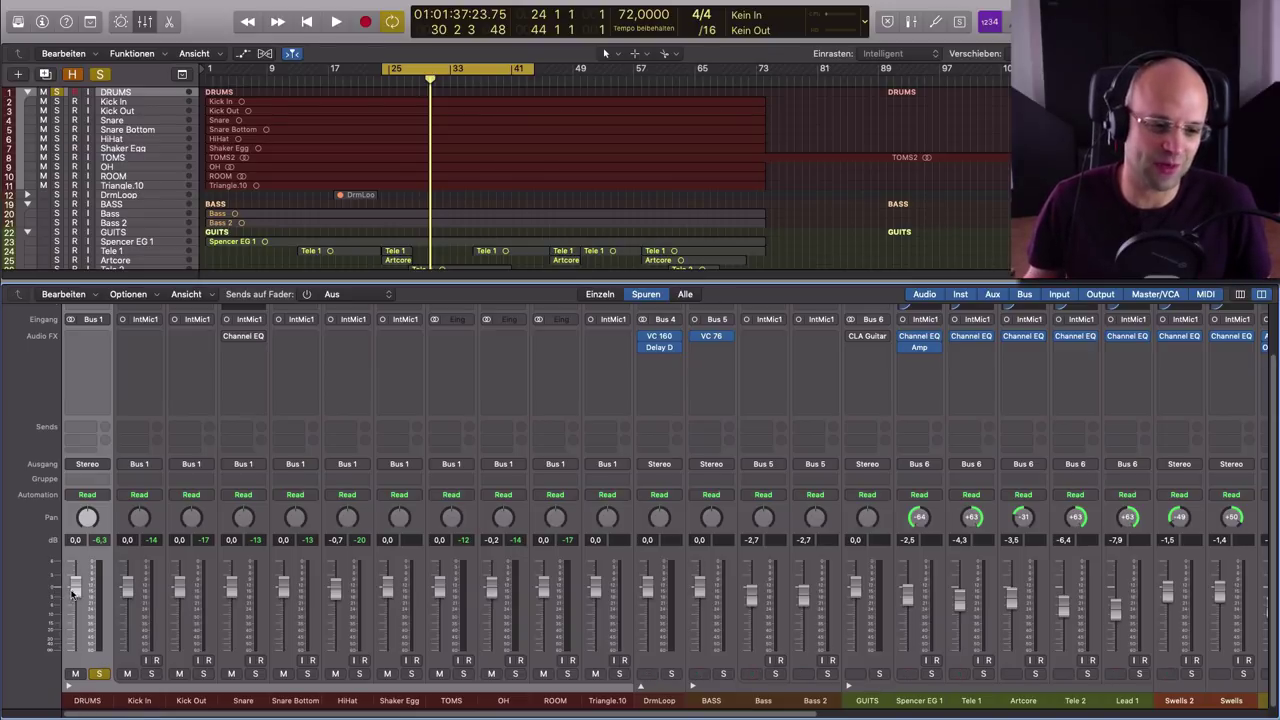
pyautogui.press('space')
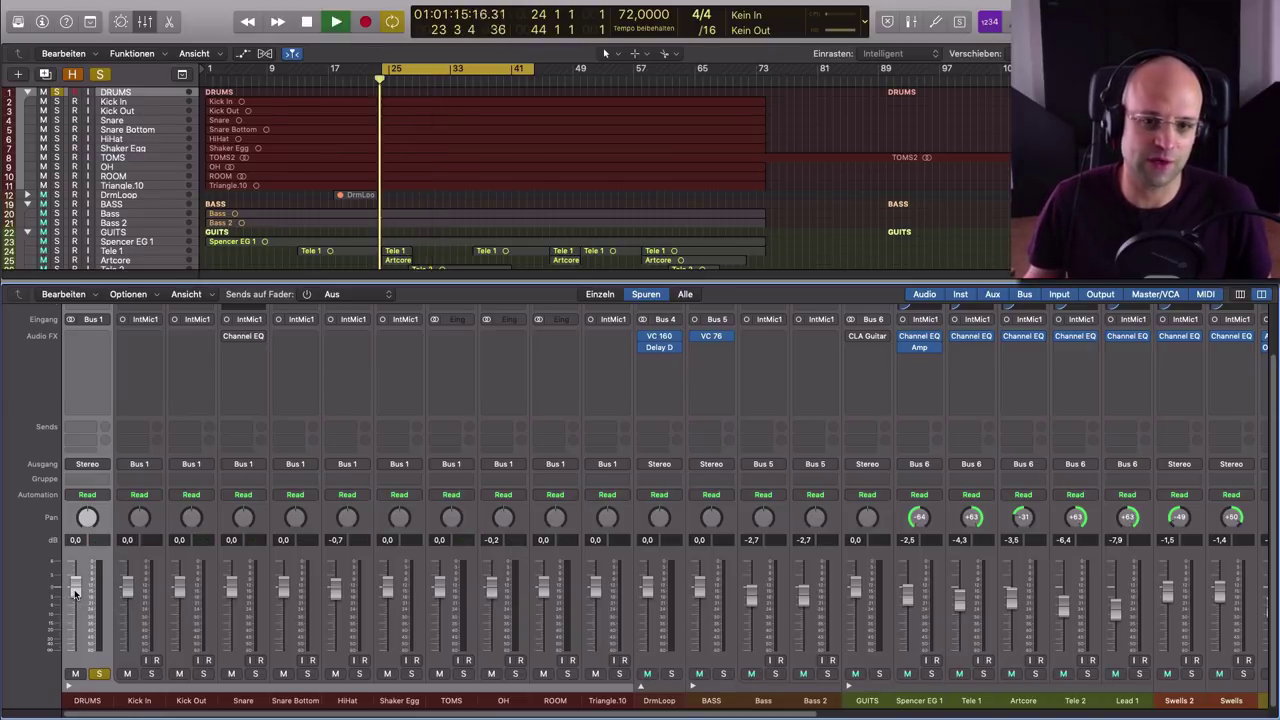
pyautogui.moveTo(74, 594)
pyautogui.mouseDown()
pyautogui.moveTo(75, 650)
pyautogui.moveTo(75, 588)
pyautogui.mouseUp()
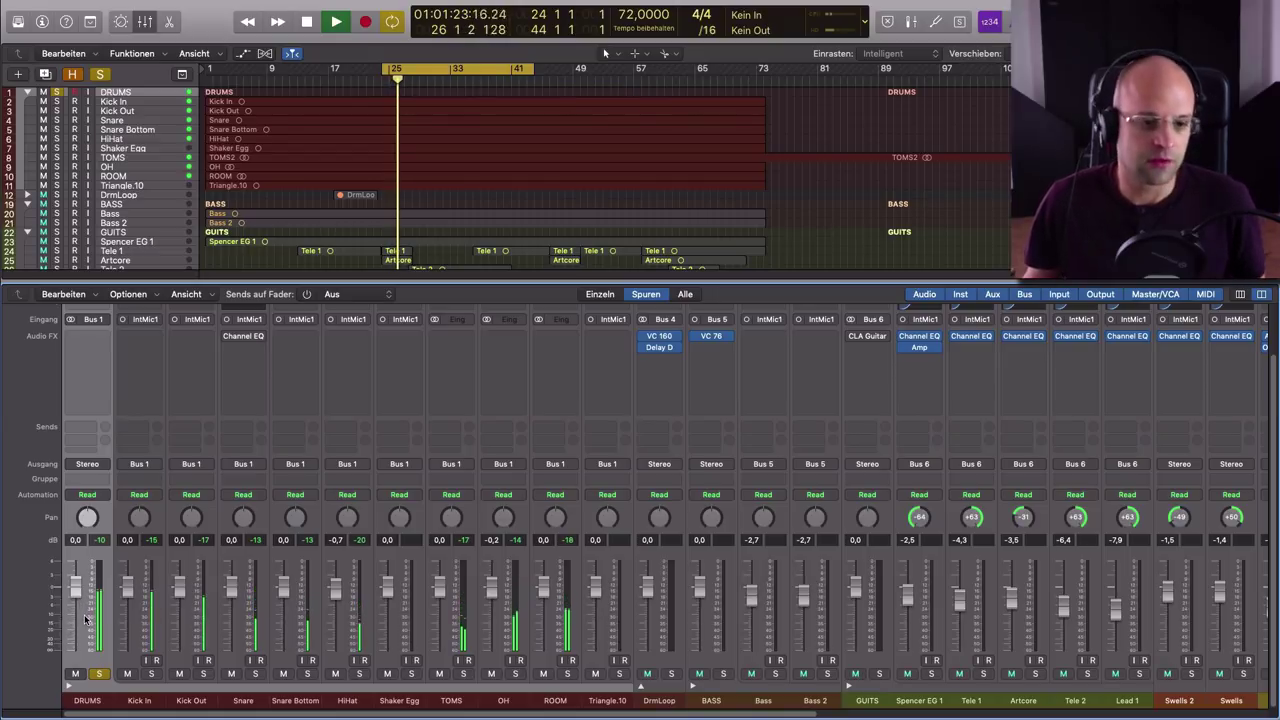
pyautogui.press('space')
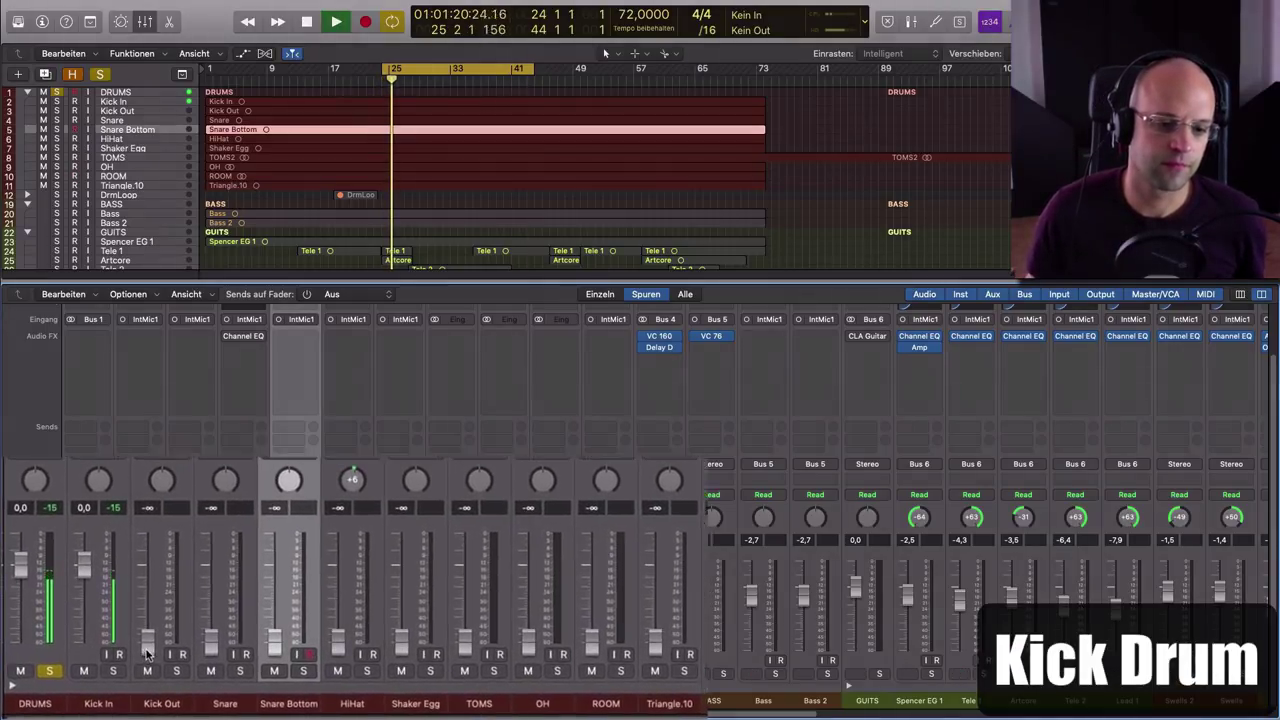
# Blend Kick Out beneath Kick In during playback, setting its fader to about -13.8 dB
pyautogui.moveTo(156, 612); pyautogui.dragTo(156, 521)
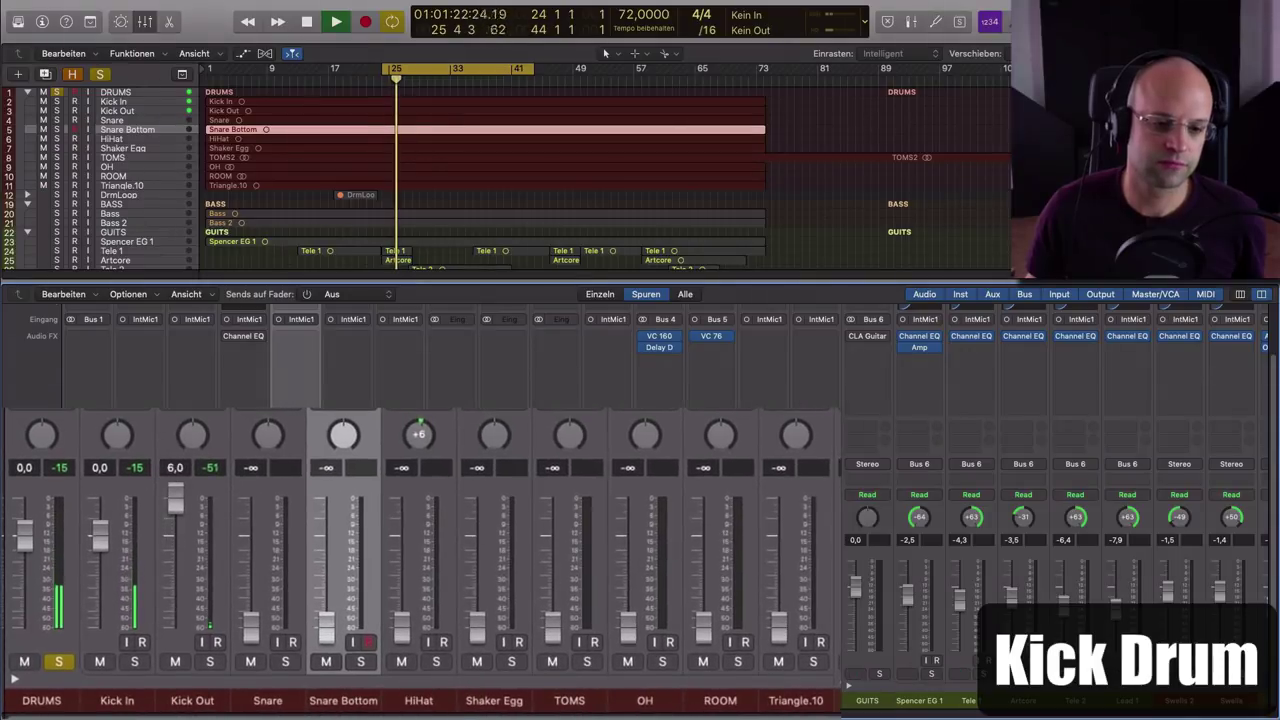
pyautogui.moveTo(175, 490); pyautogui.dragTo(175, 582)
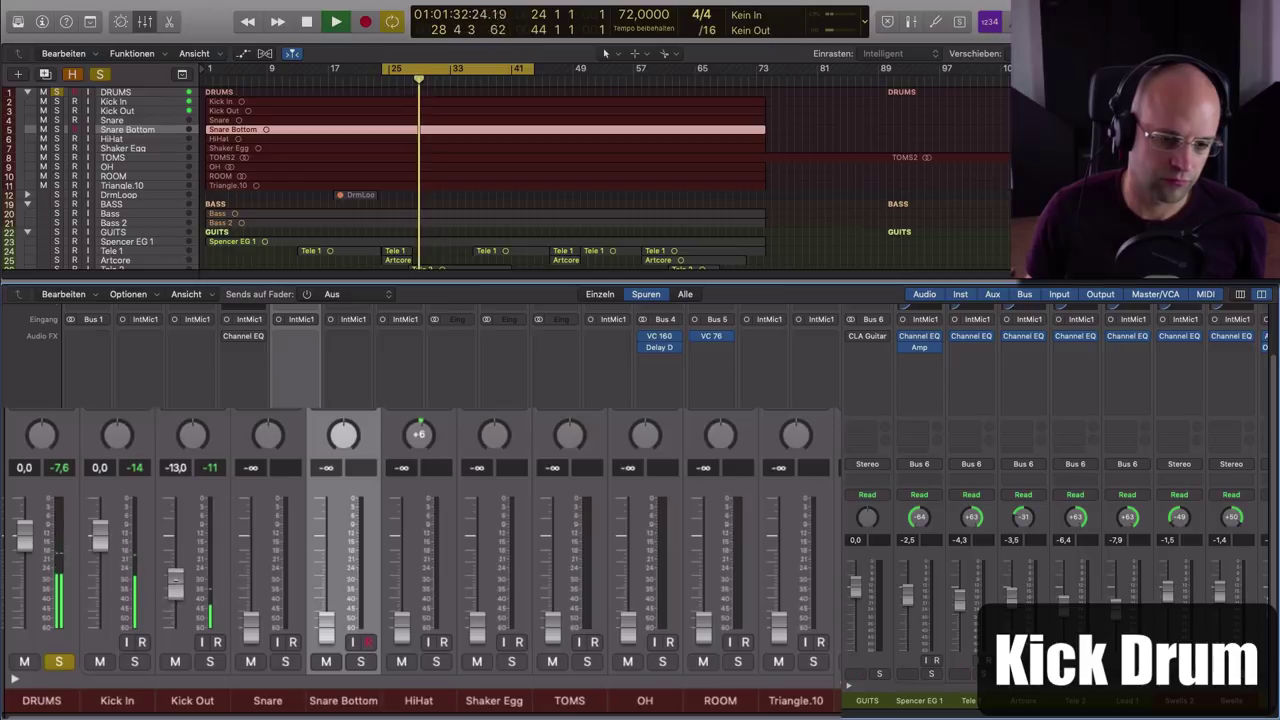
# Set the Snare fader to about 0.3 dB and blend in Snare Bottom at about -14.6 dB
pyautogui.moveTo(250, 628); pyautogui.dragTo(250, 538)
pyautogui.keyDown('alt'); pyautogui.click(250, 577); pyautogui.keyUp('alt')
pyautogui.moveTo(325, 612); pyautogui.dragTo(325, 565)
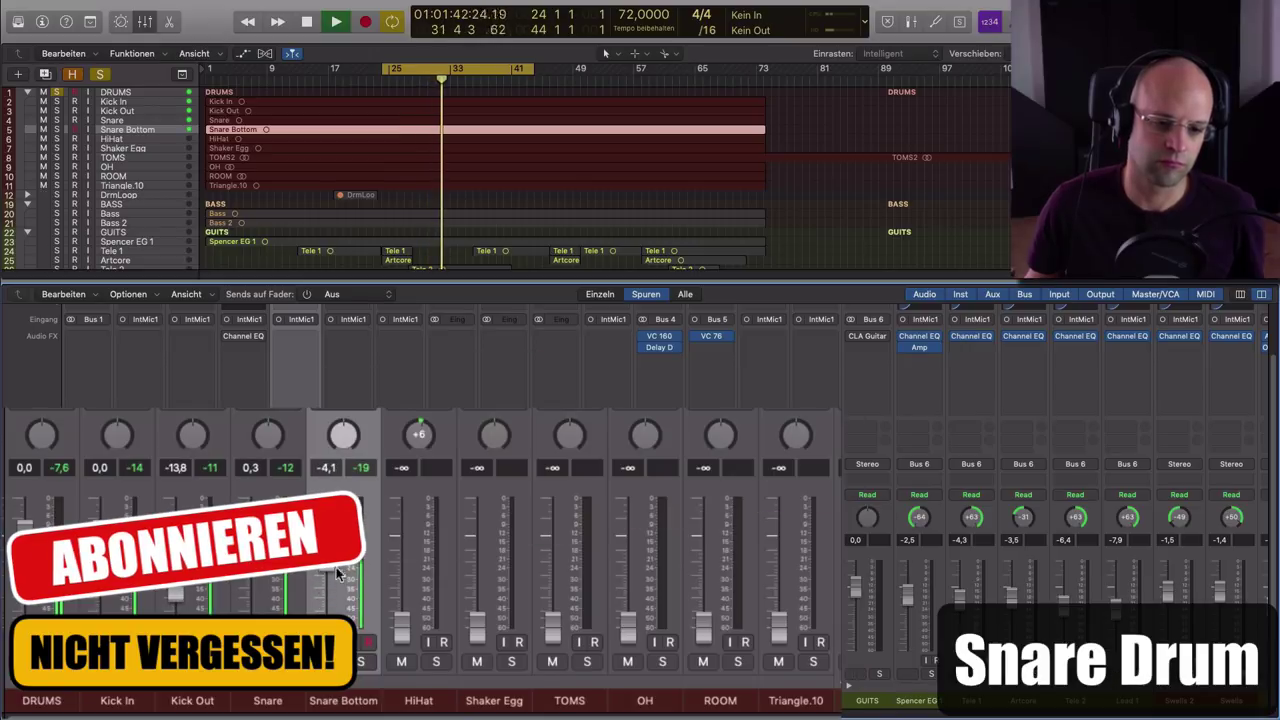
pyautogui.moveTo(325, 505); pyautogui.dragTo(326, 488)
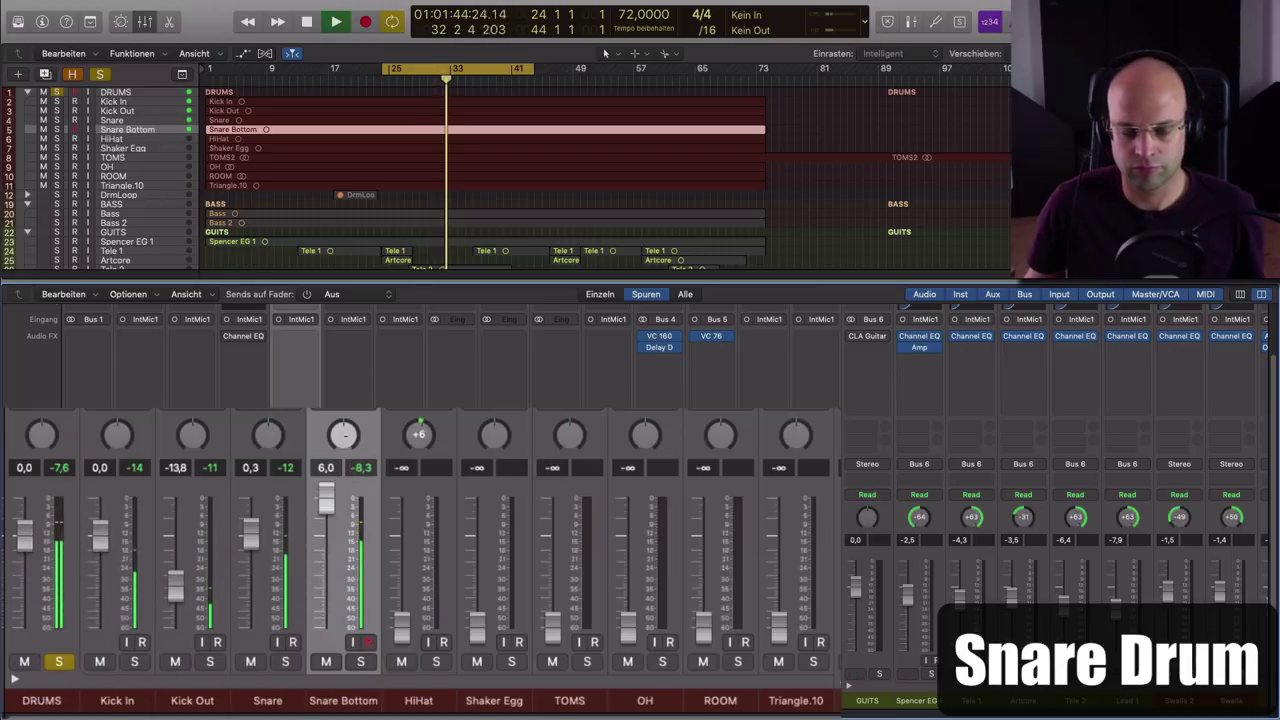
pyautogui.moveTo(326, 510); pyautogui.dragTo(326, 594)
# Raise the HiHat fader to about -1.5 dB and select the Kick In and Kick Out channels
pyautogui.moveTo(398, 632); pyautogui.dragTo(401, 540)
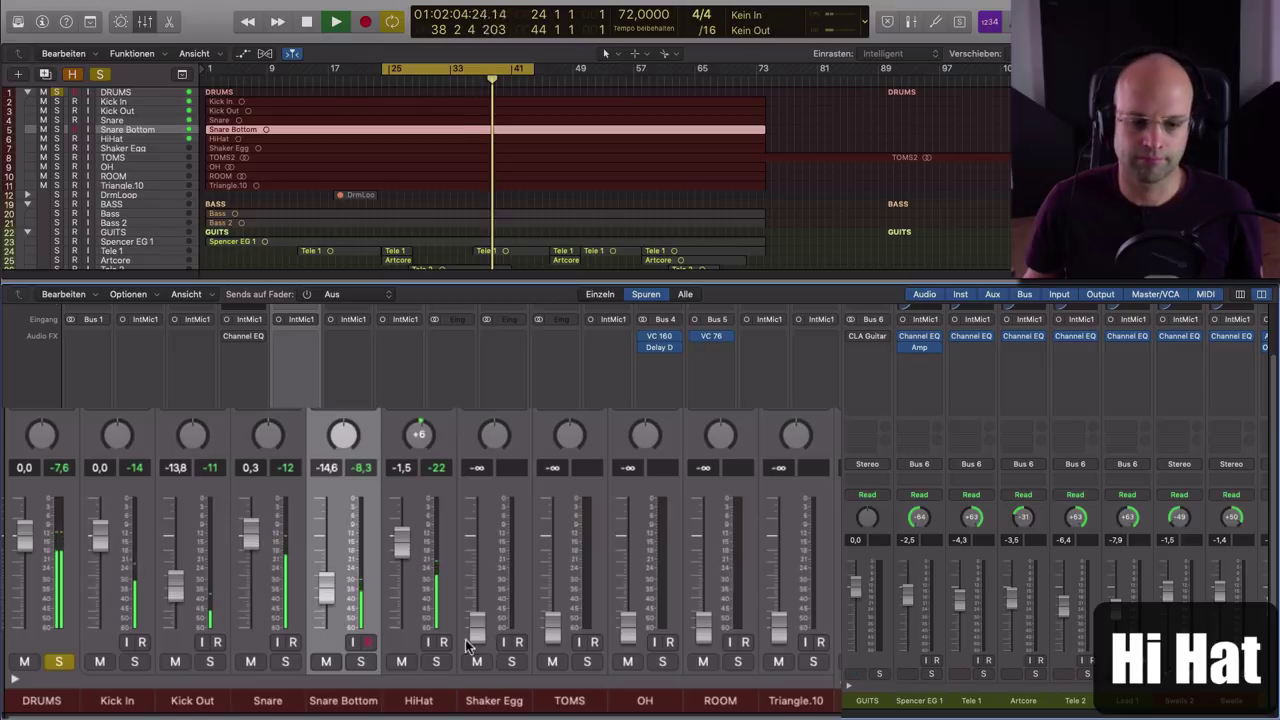
pyautogui.moveTo(157, 493); pyautogui.dragTo(120, 495)
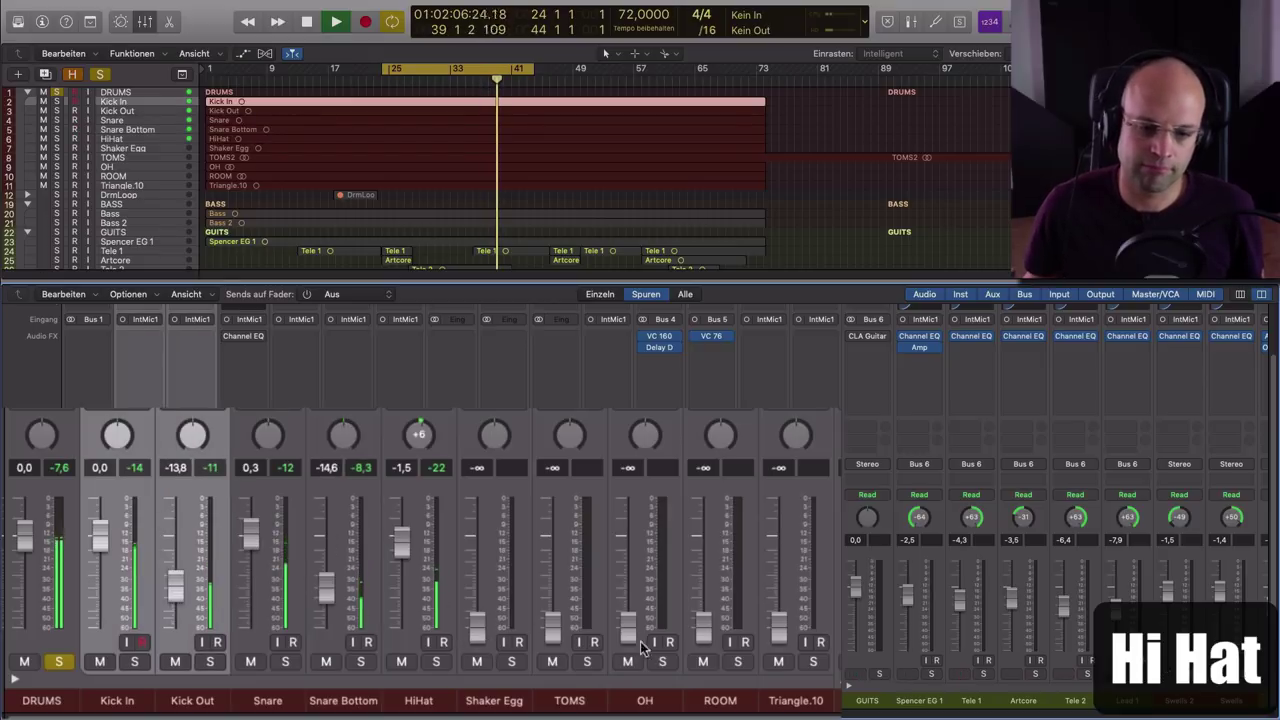
# Bring in the overheads and room mics during playback, with OH at about -2.5 dB and ROOM at about -2.7 dB
pyautogui.moveTo(629, 635); pyautogui.dragTo(628, 529)
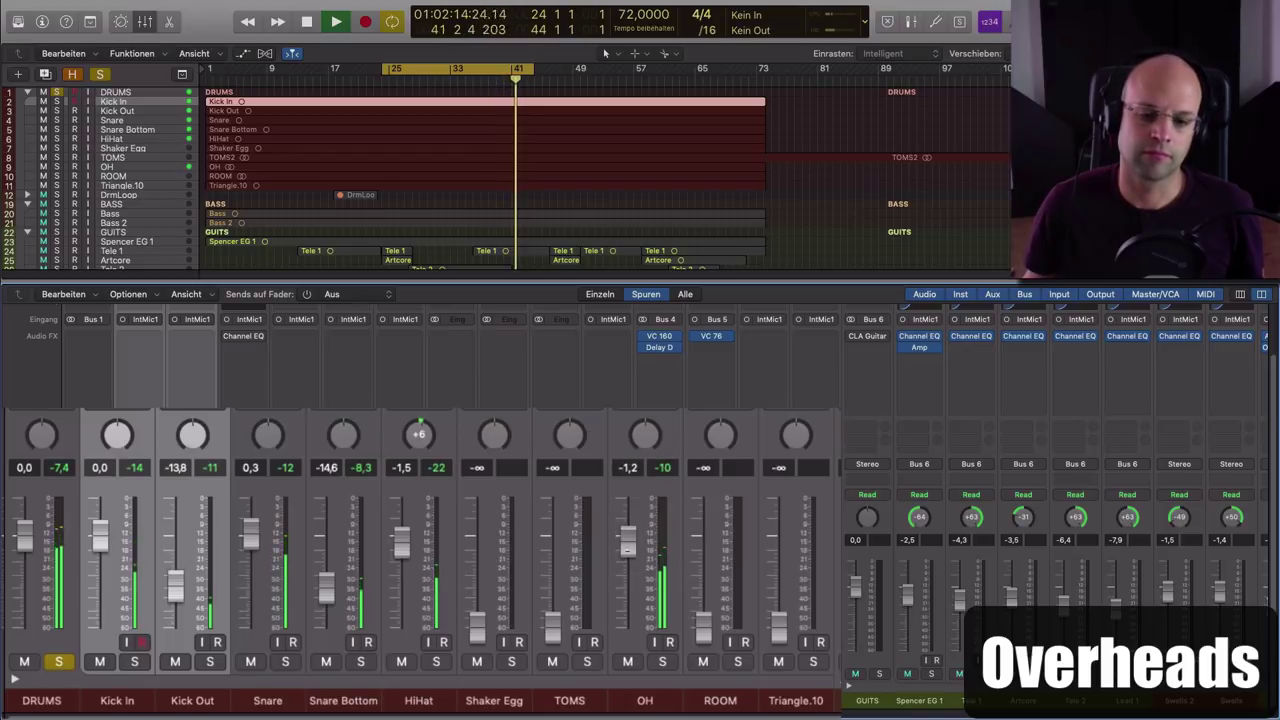
pyautogui.moveTo(702, 620); pyautogui.dragTo(703, 541)
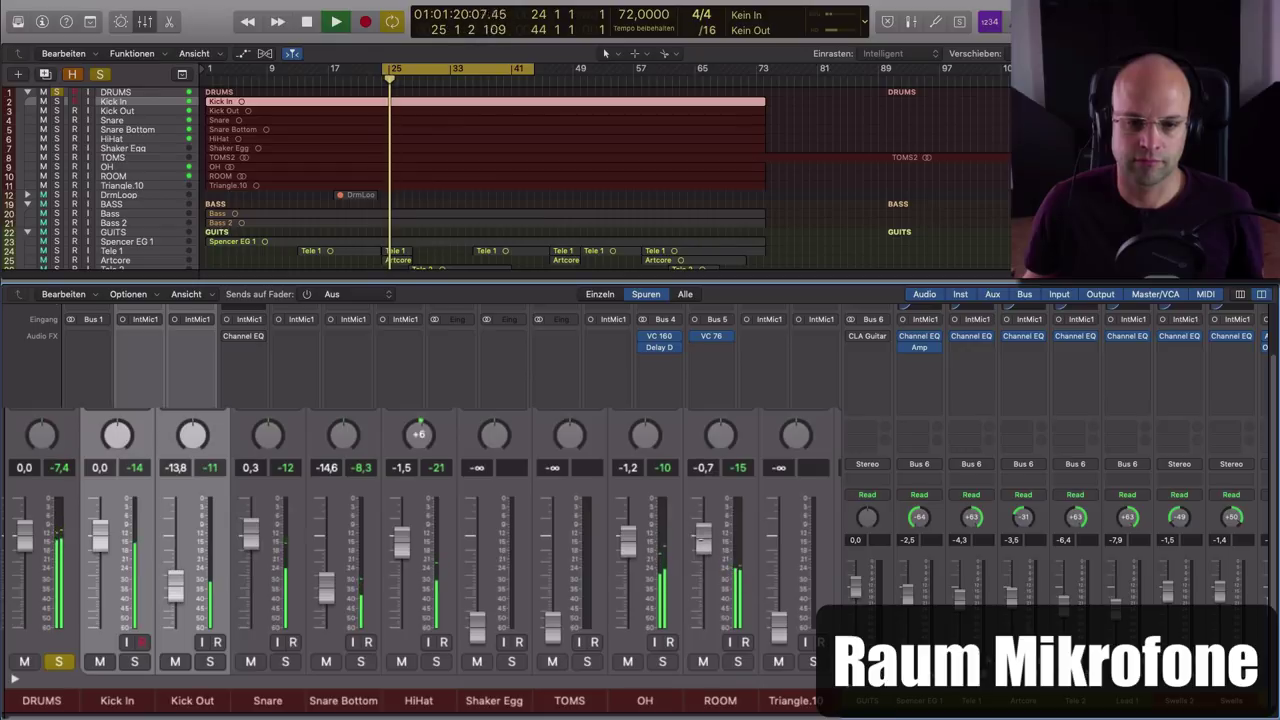
pyautogui.moveTo(703, 541); pyautogui.dragTo(703, 540)
pyautogui.moveTo(628, 541); pyautogui.dragTo(628, 535)
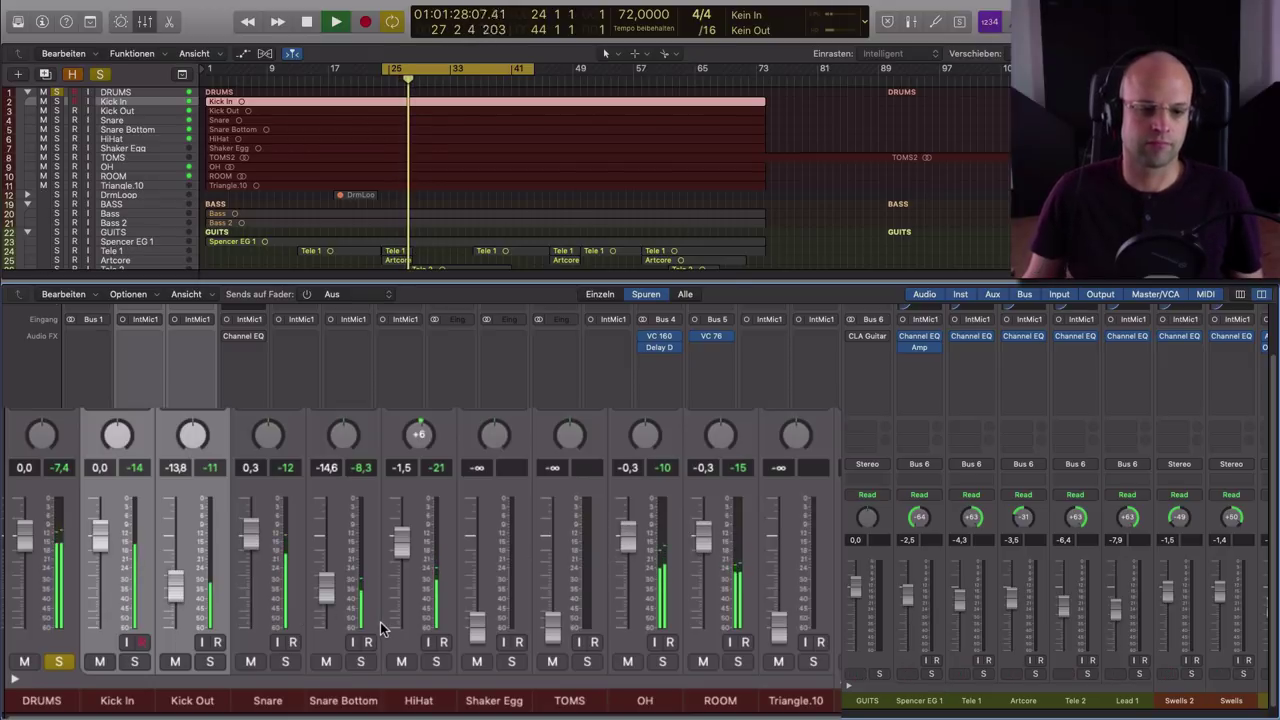
pyautogui.moveTo(628, 541); pyautogui.dragTo(563, 583)
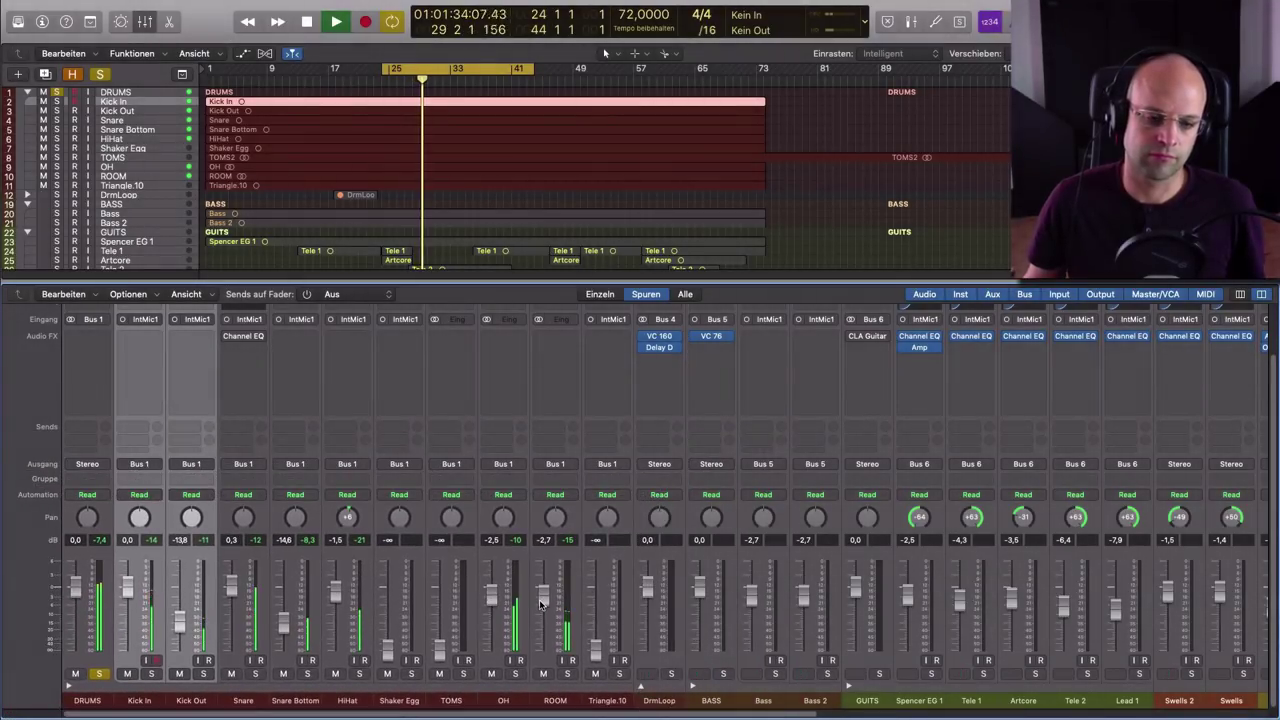
pyautogui.press('space')
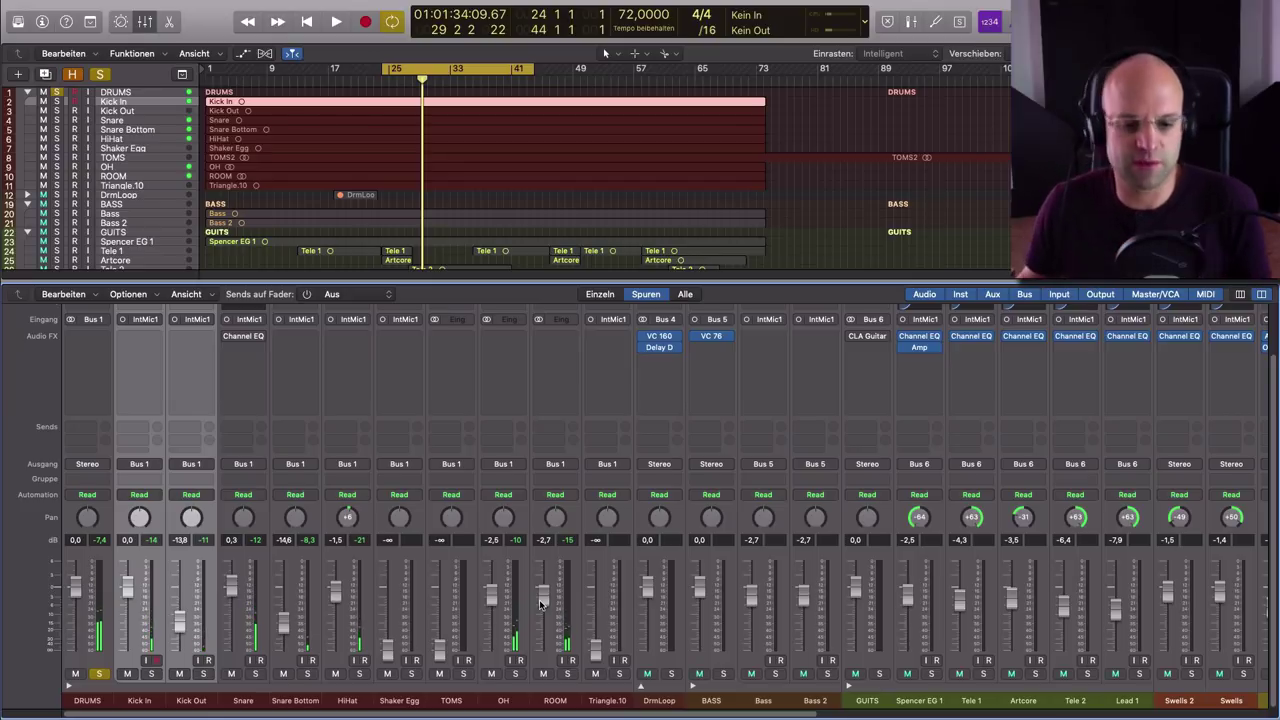
# Set Shaker Egg to -17.0 dB and Triangle.10 to -25.0 dB, and trim OH to -3.2 dB and ROOM to -3.1 dB
pyautogui.moveTo(386, 655); pyautogui.dragTo(388, 628)
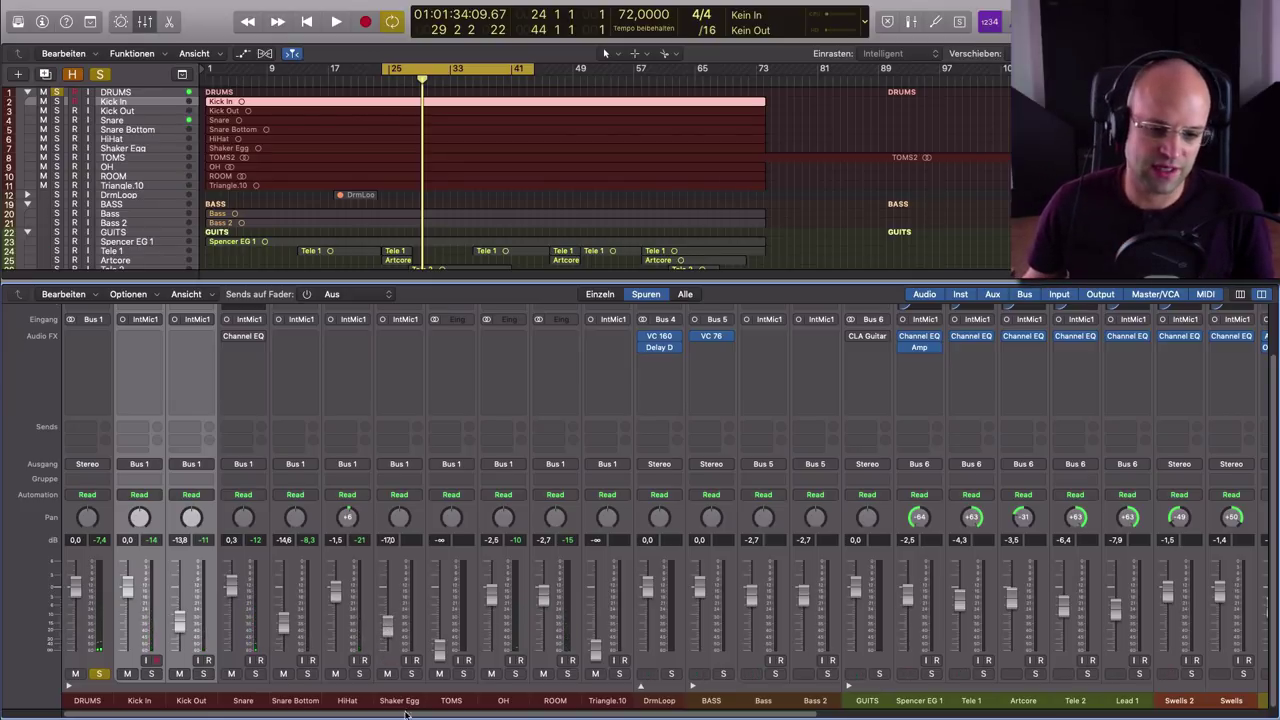
pyautogui.moveTo(595, 652); pyautogui.dragTo(595, 634)
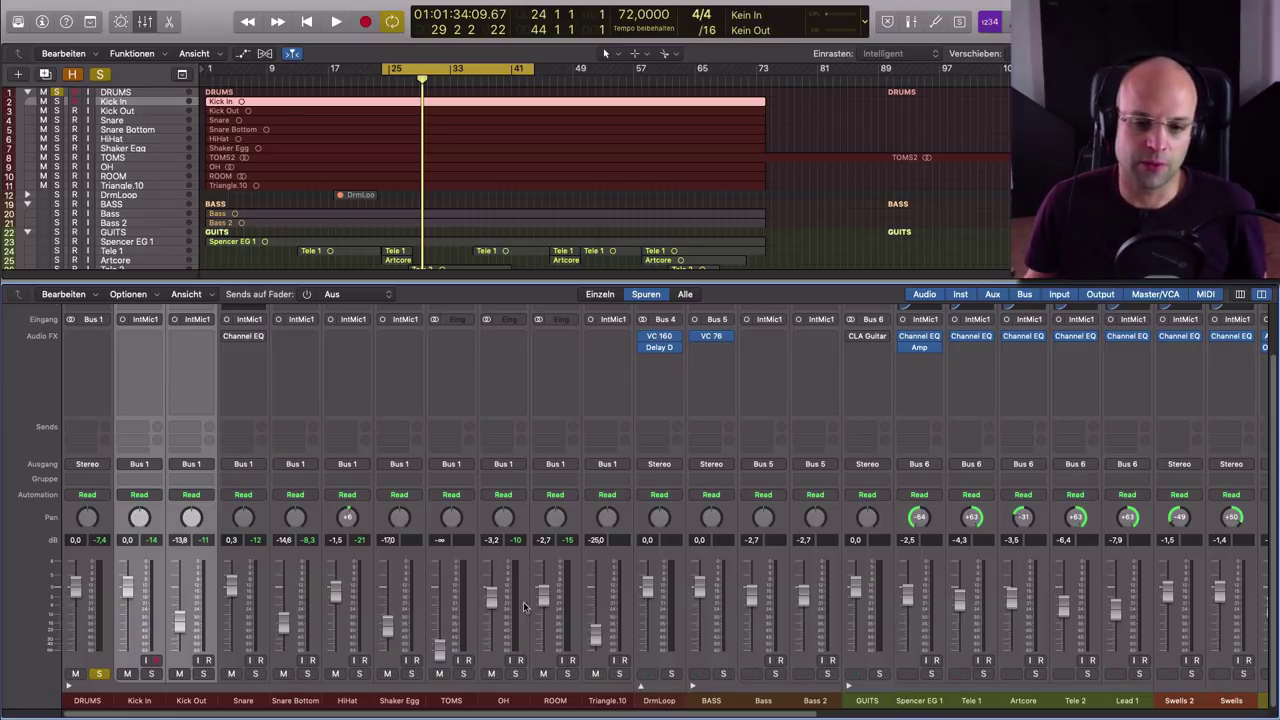
pyautogui.moveTo(547, 601); pyautogui.dragTo(547, 605)
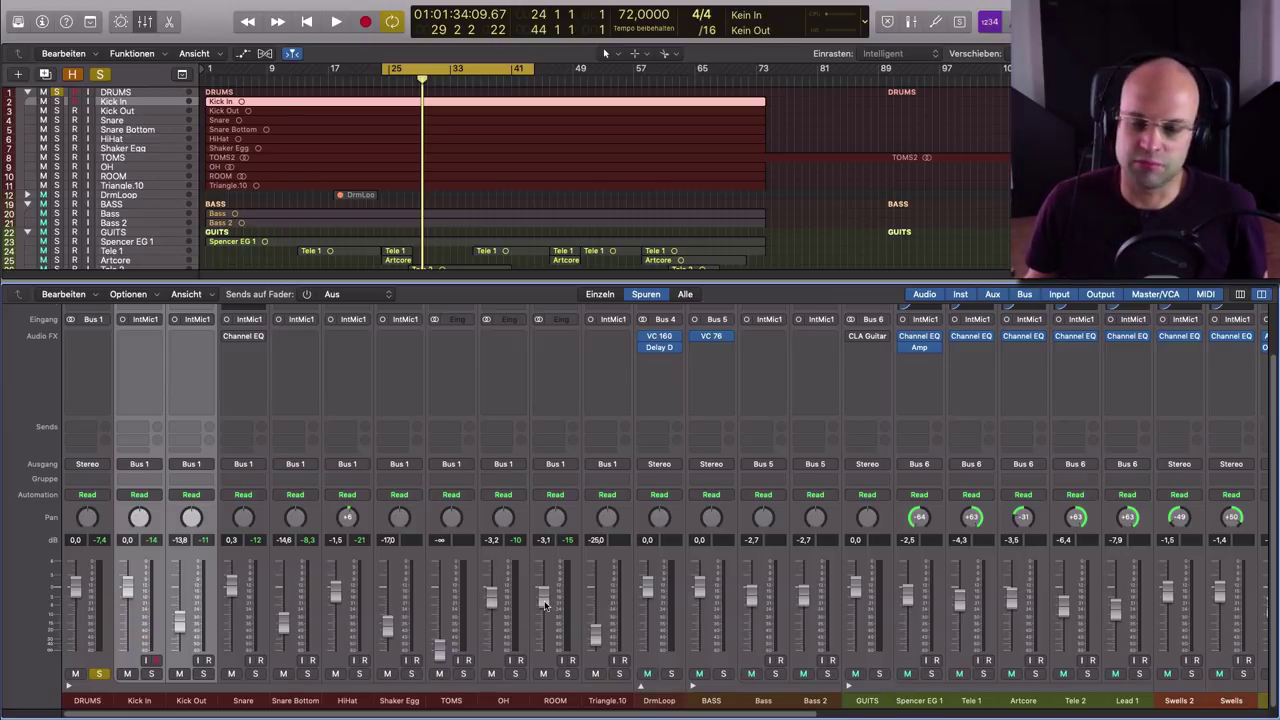
# Enlarge the TOMS track and select the passage with the tom hits, starting just before bar 27
pyautogui.click(452, 702)
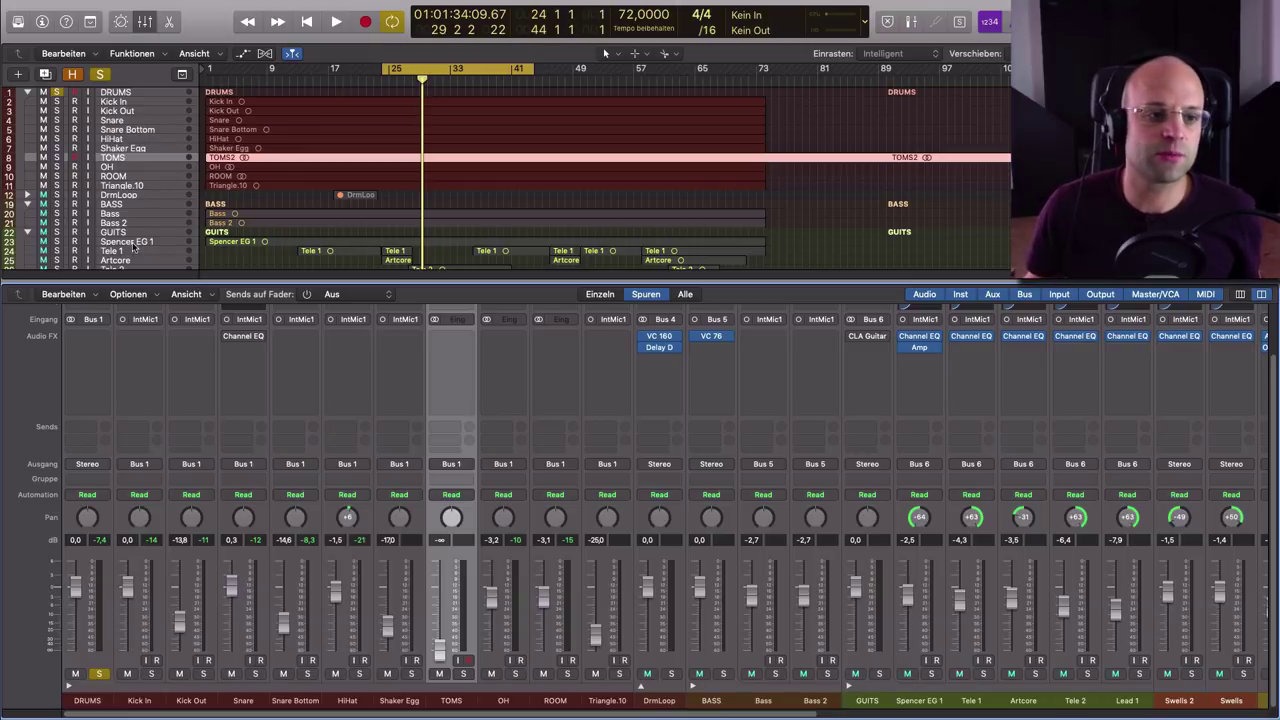
pyautogui.moveTo(7, 160); pyautogui.dragTo(7, 243)
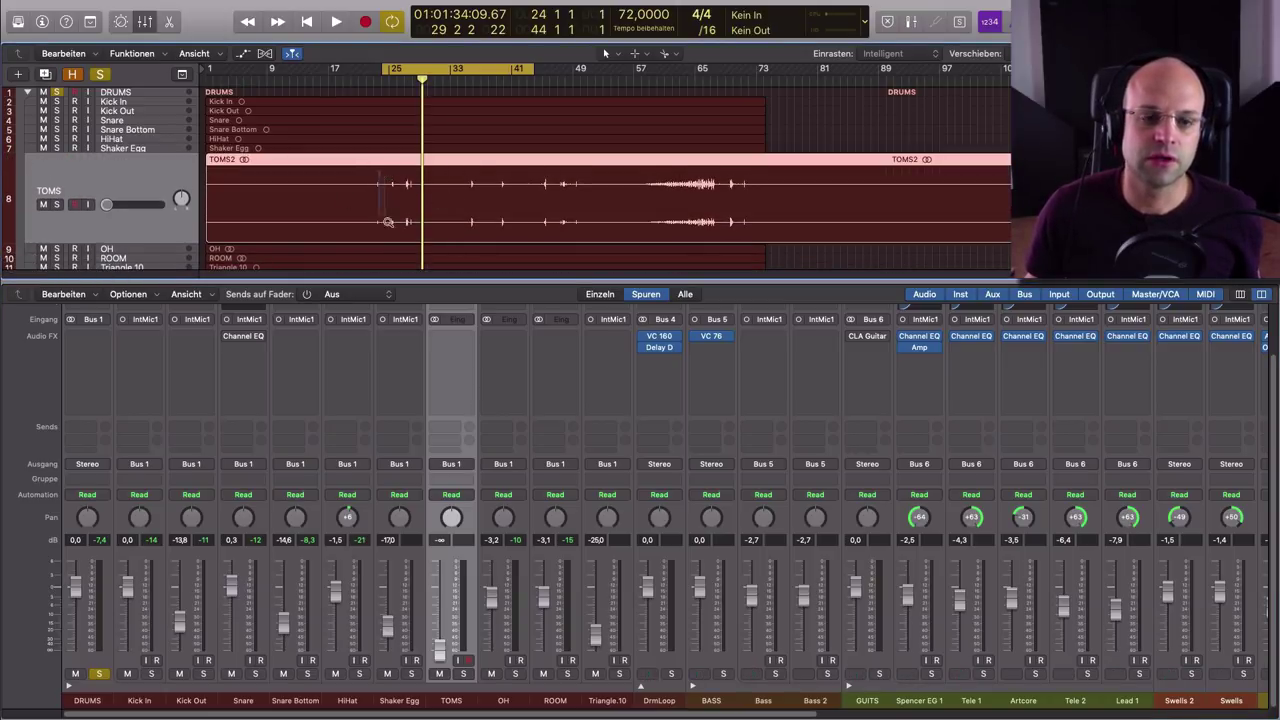
pyautogui.moveTo(426, 238); pyautogui.dragTo(426, 238)
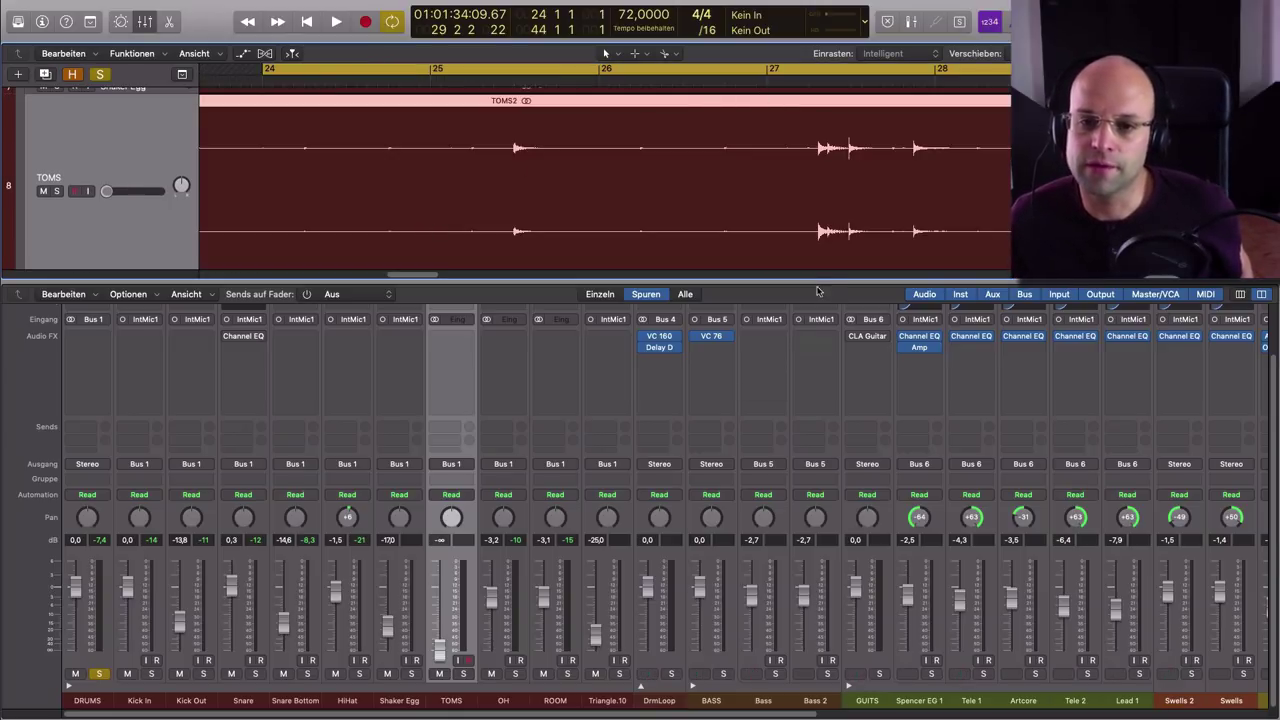
pyautogui.moveTo(740, 236); pyautogui.dragTo(1162, 240)
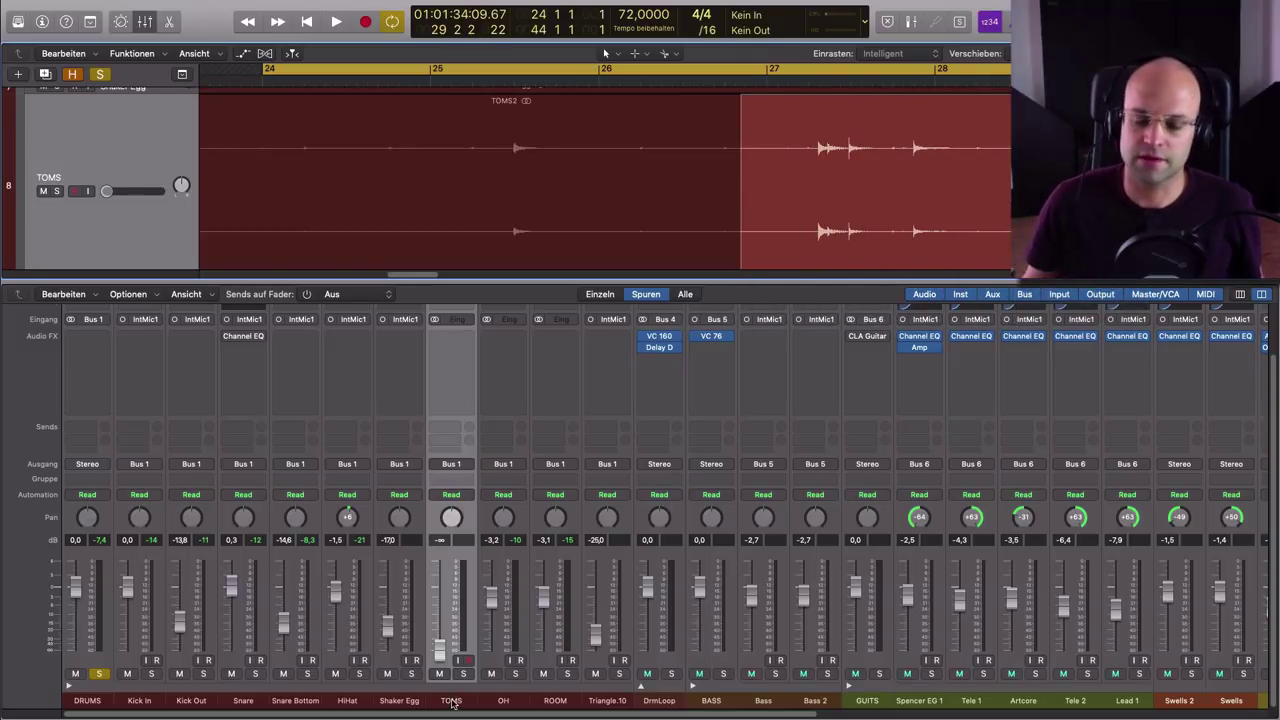
# Raise the TOMS fader to about -1.0 dB while listening to the tom fill, and stop playback
pyautogui.press('space')
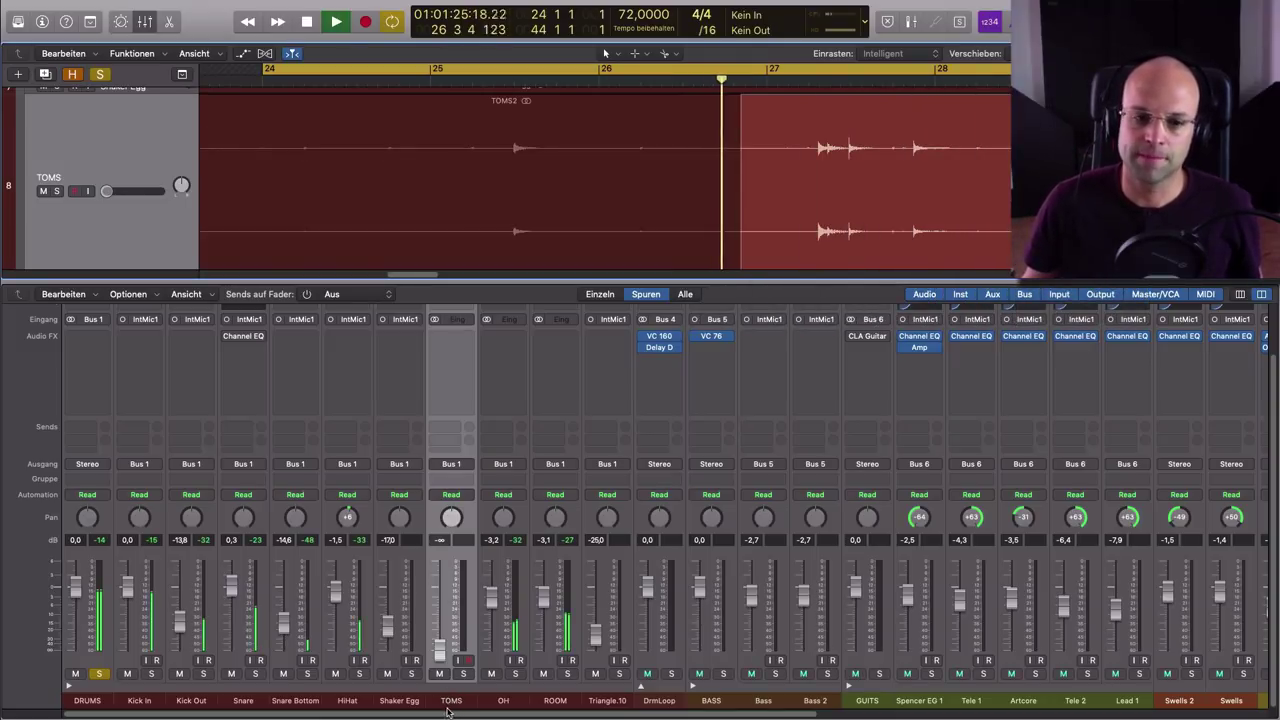
pyautogui.moveTo(439, 648); pyautogui.dragTo(431, 601)
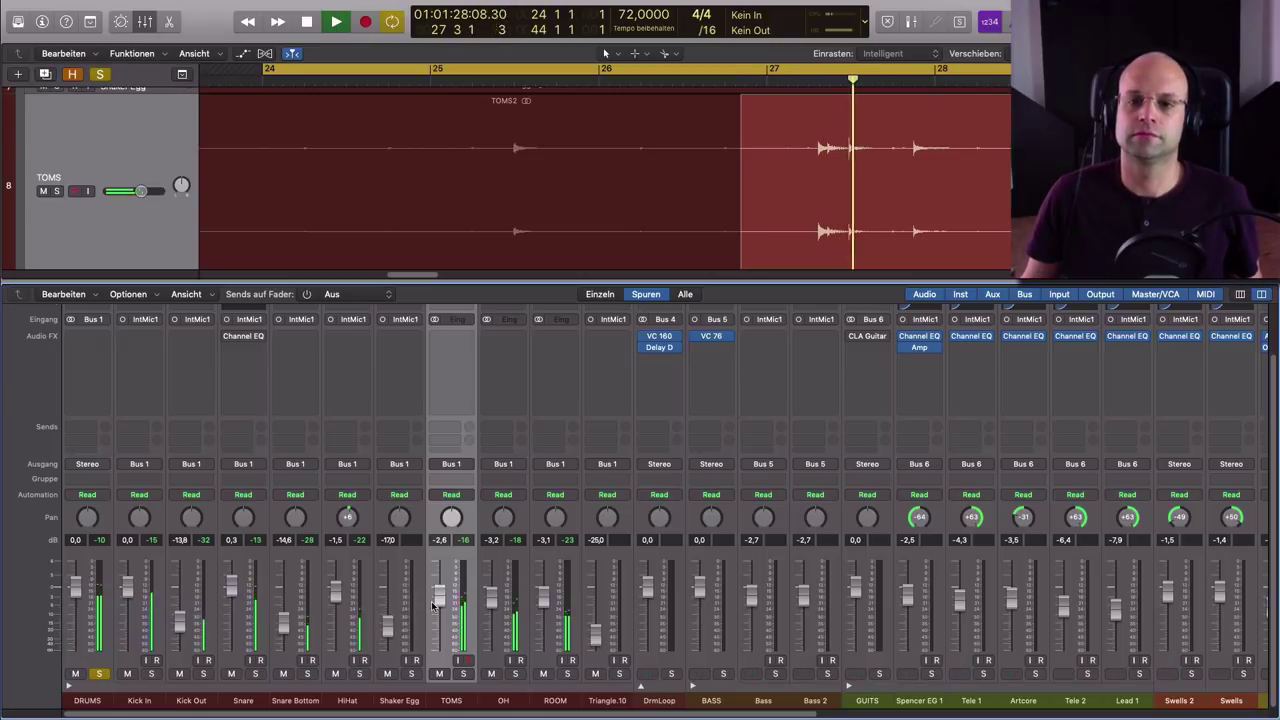
pyautogui.moveTo(446, 600); pyautogui.dragTo(438, 592)
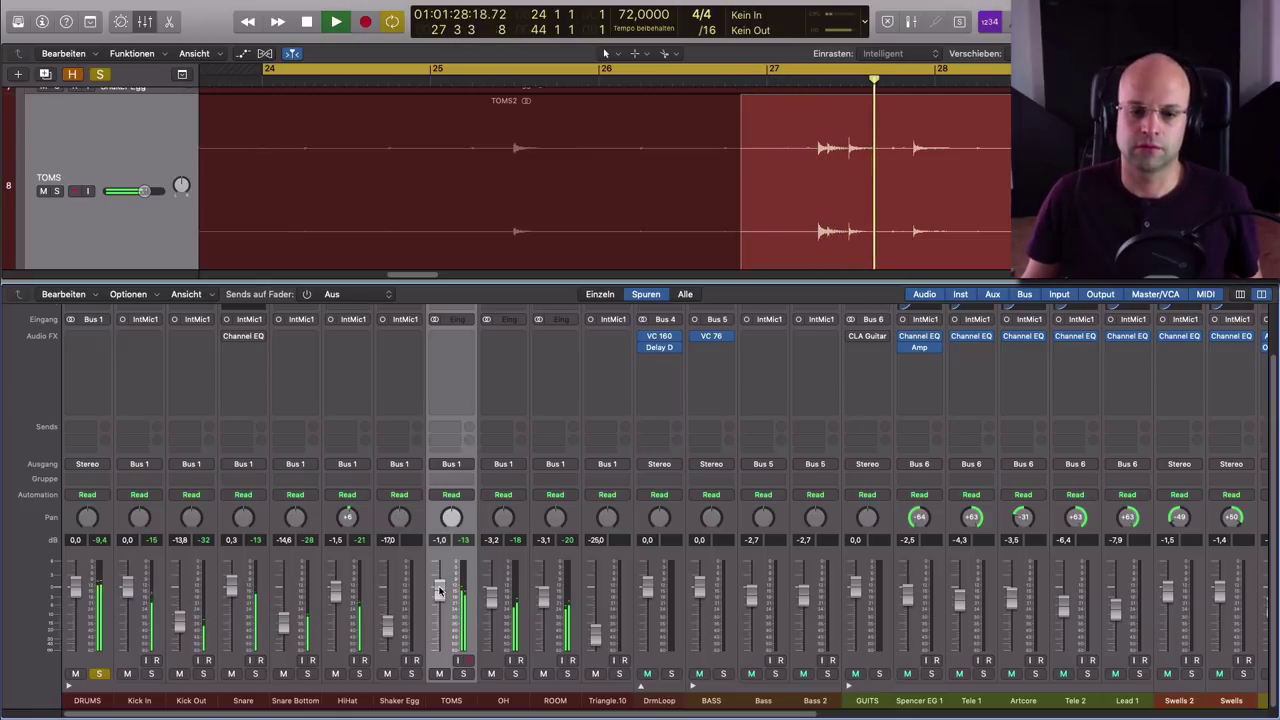
pyautogui.press('space')
# Switch off solo on the DRUMS bus and select its channel
pyautogui.click(99, 674)
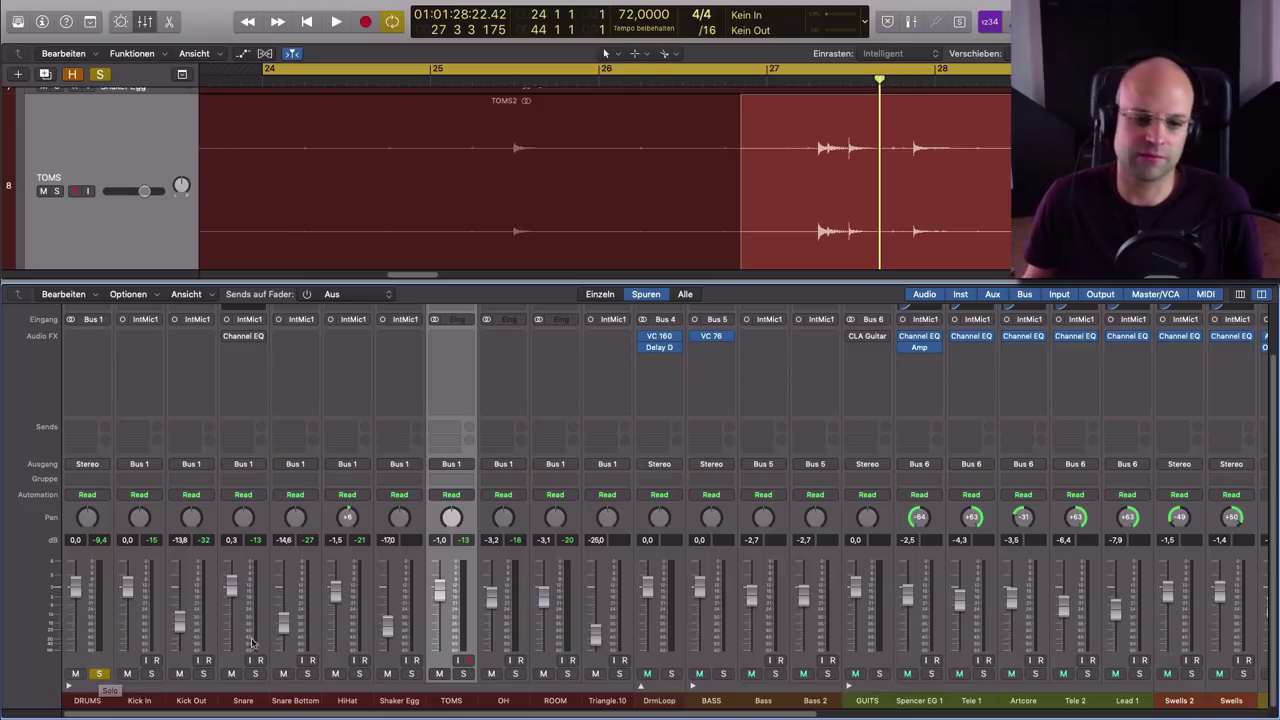
pyautogui.click(348, 701)
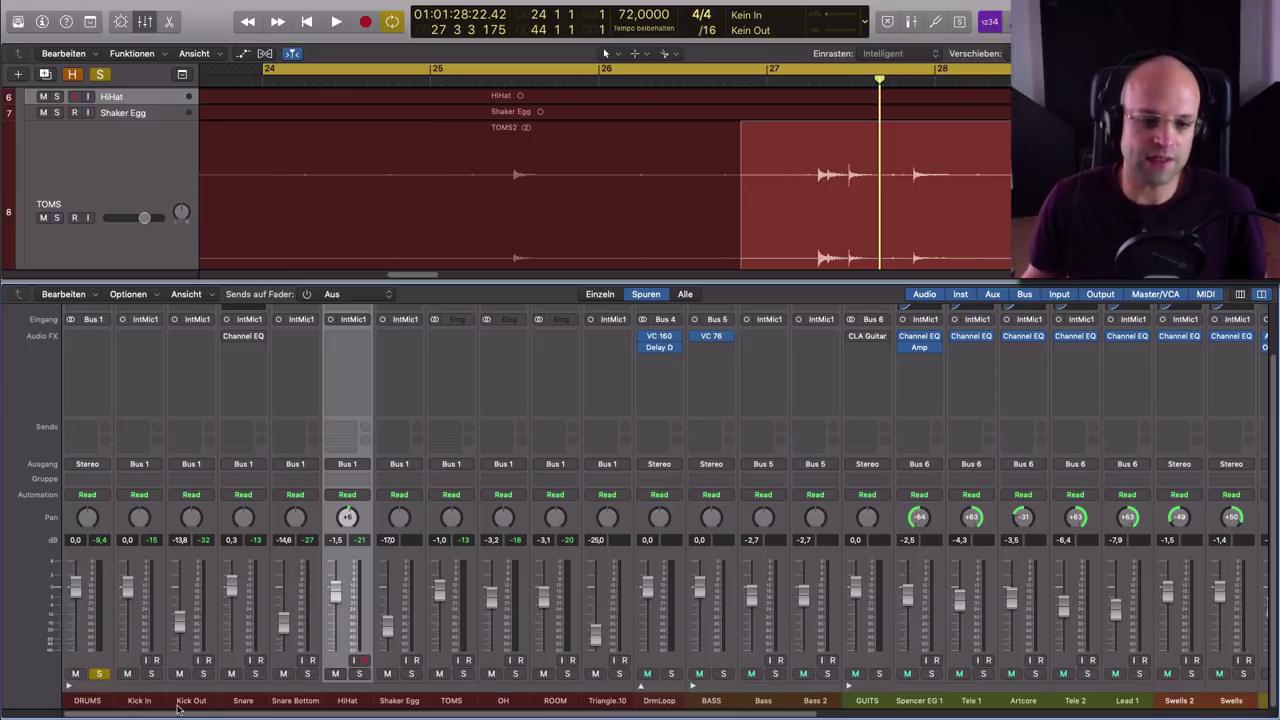
pyautogui.click(100, 676)
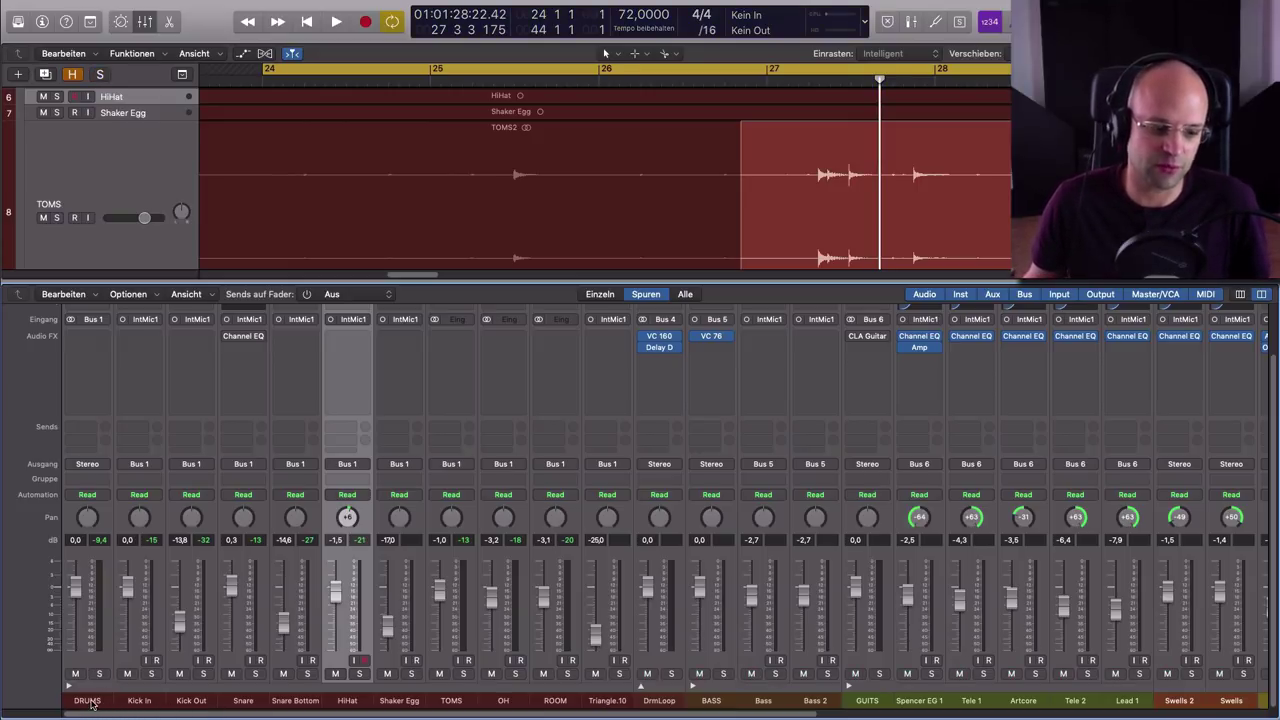
pyautogui.click(90, 702)
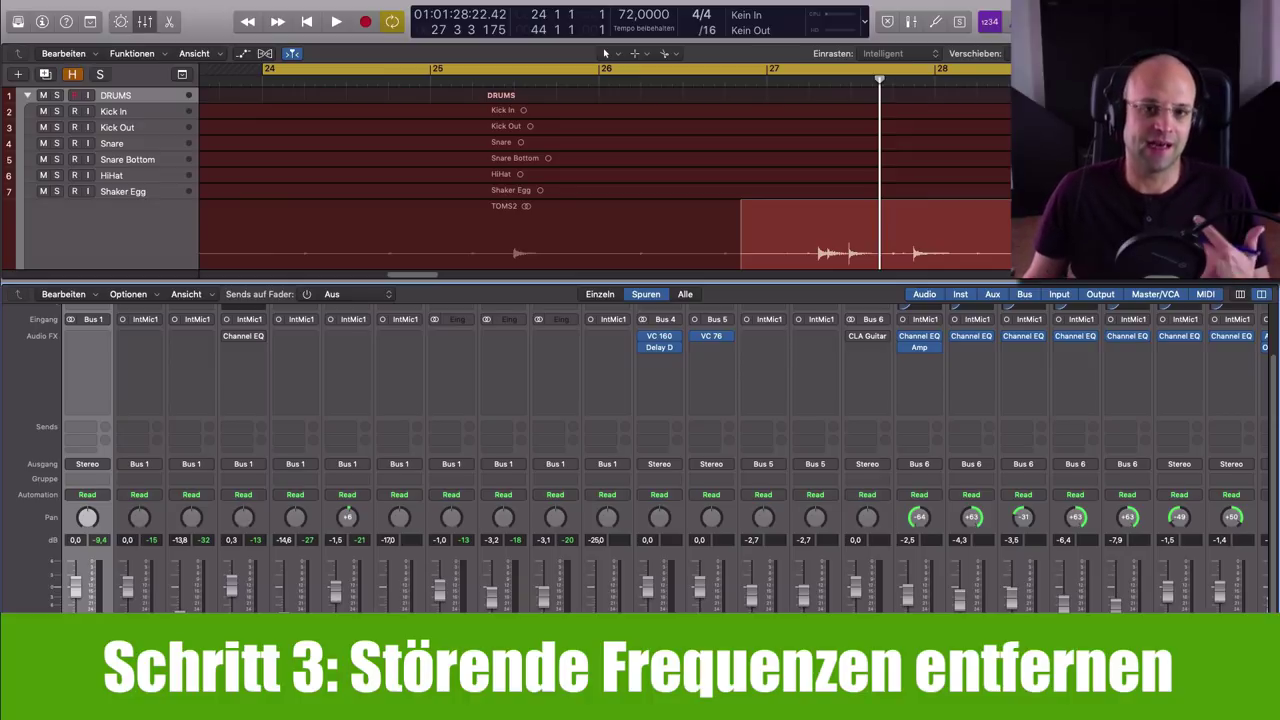
# Select the Kick In channel among the drum tracks
pyautogui.press('Down')
pyautogui.press('Down')
pyautogui.press('Down')
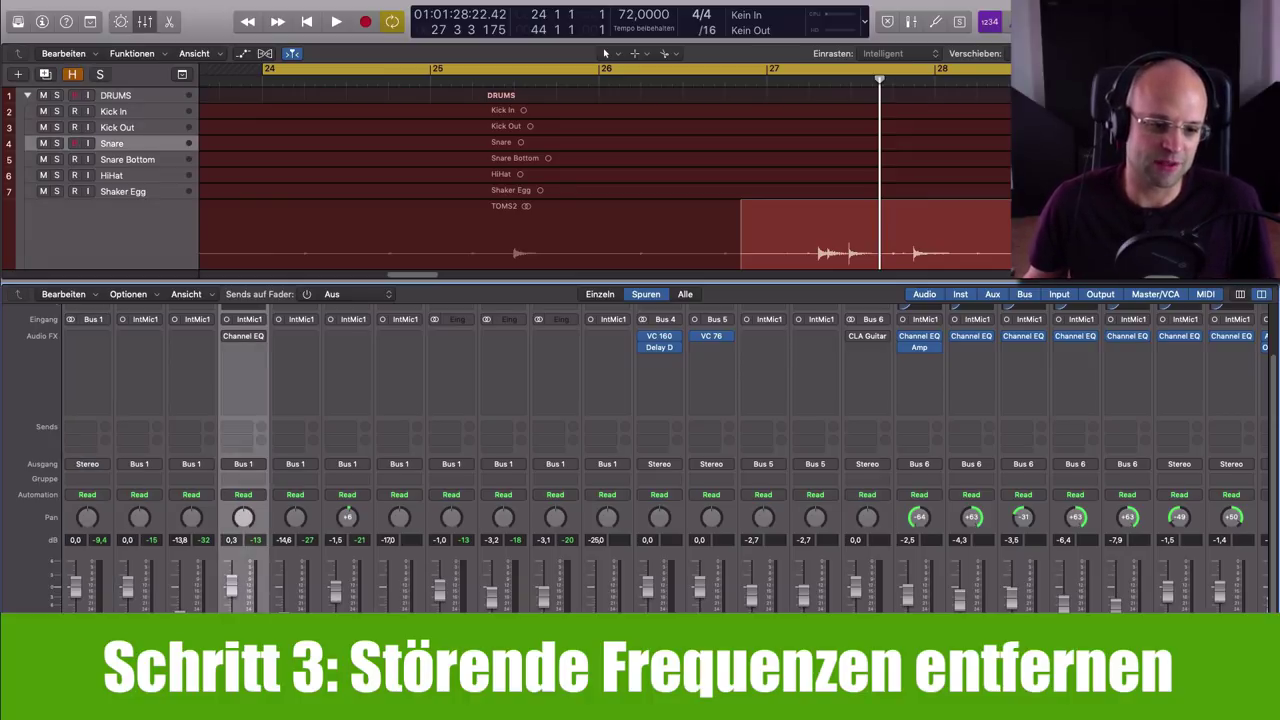
pyautogui.press('Up')
pyautogui.press('Up')
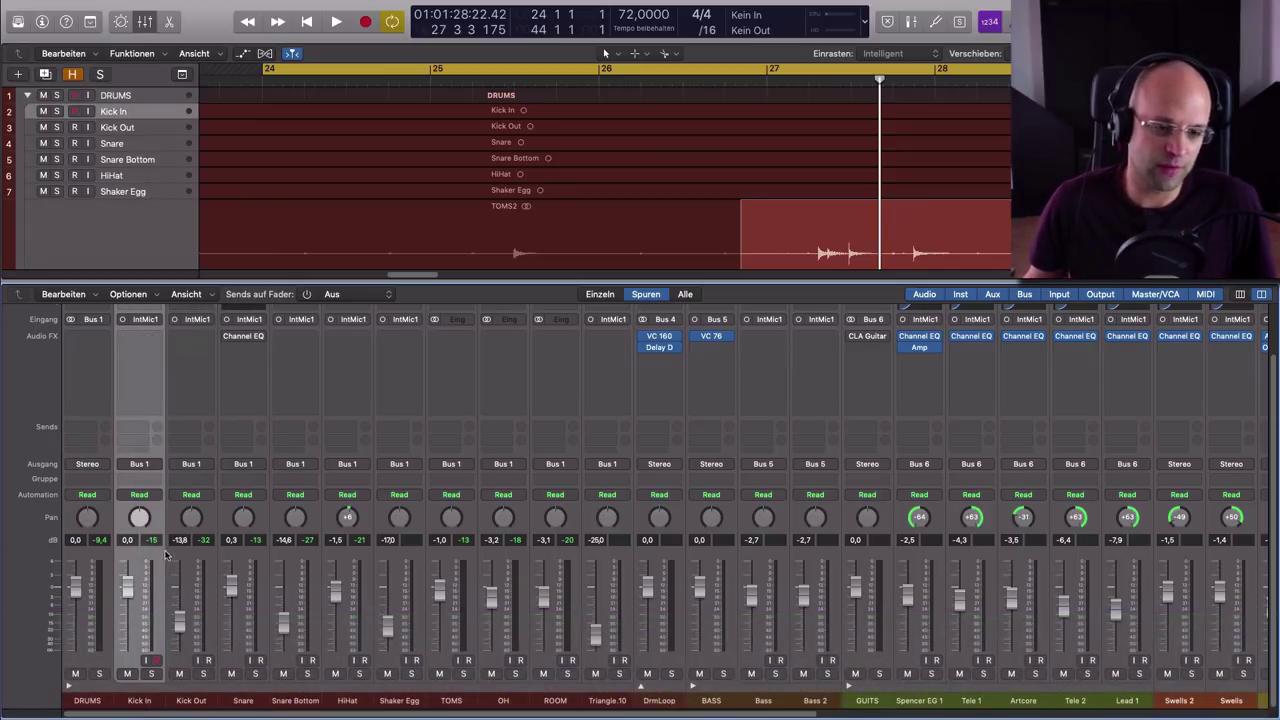
pyautogui.scroll(2, 169, 562)
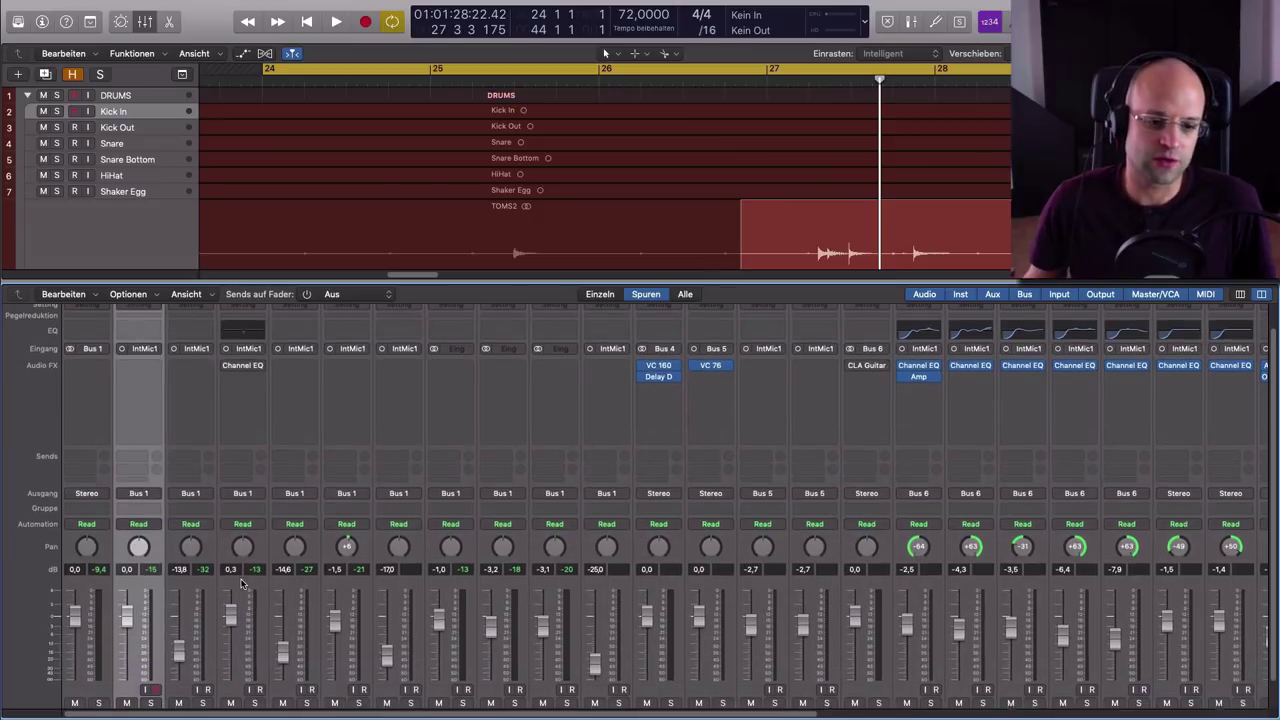
pyautogui.scroll(-2, 240, 583)
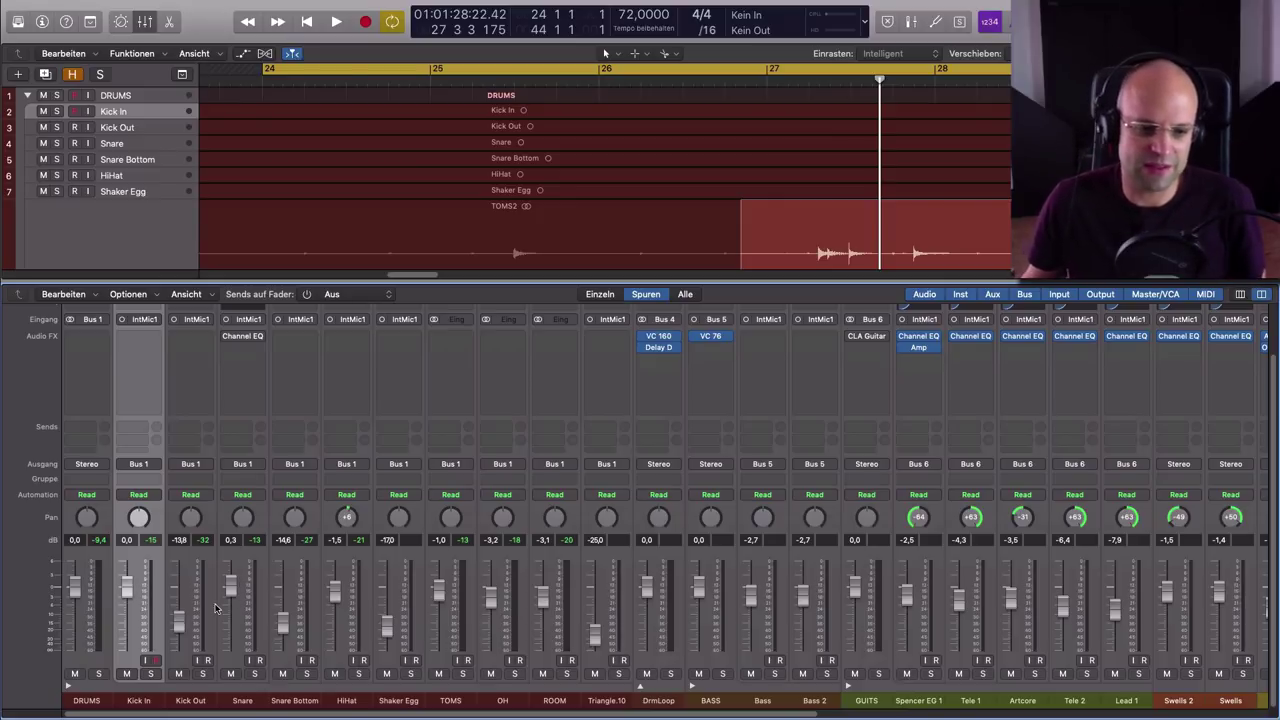
# Switch on the bypassed Channel EQ on the Snare channel and open its settings
pyautogui.click(243, 702)
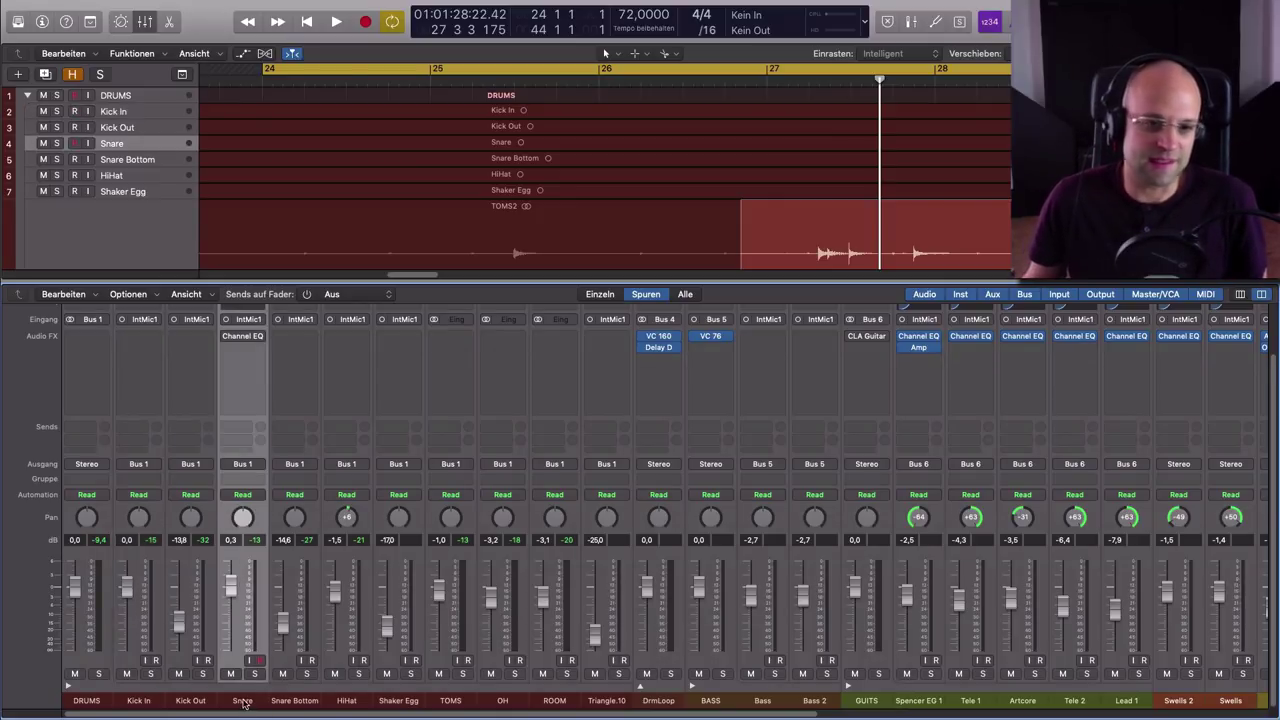
pyautogui.scroll(3, 224, 392)
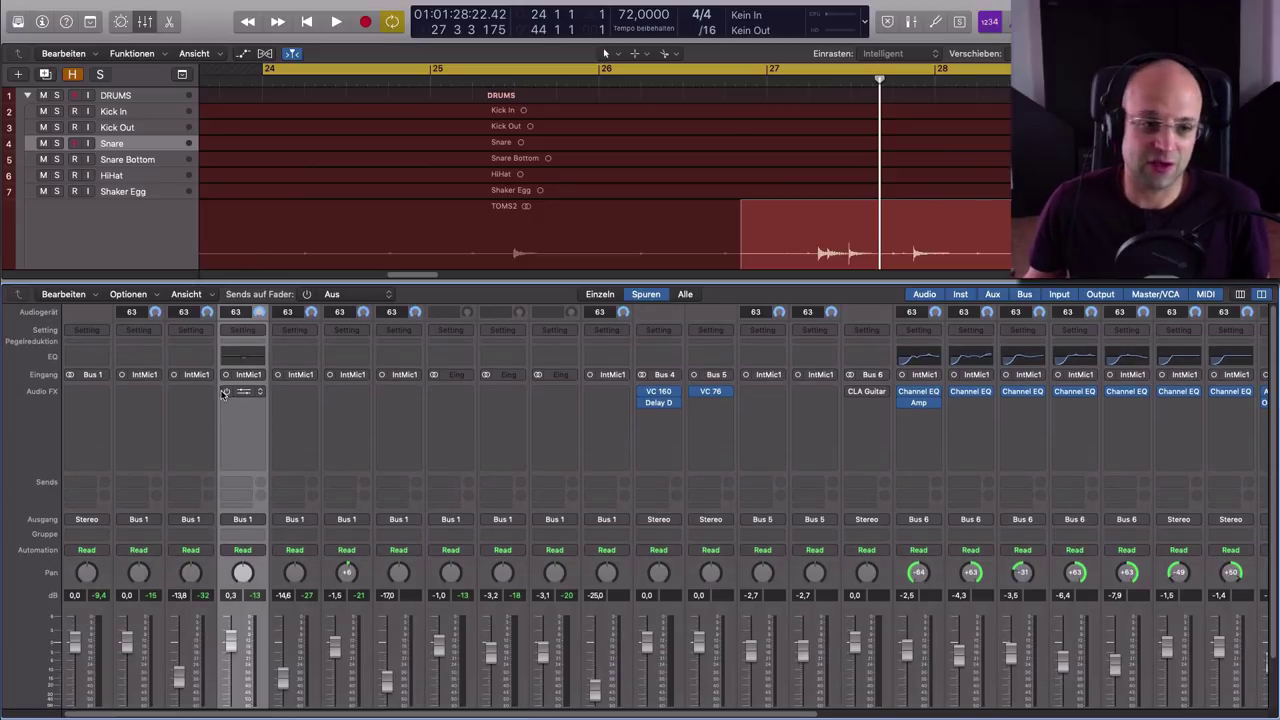
pyautogui.click(243, 391)
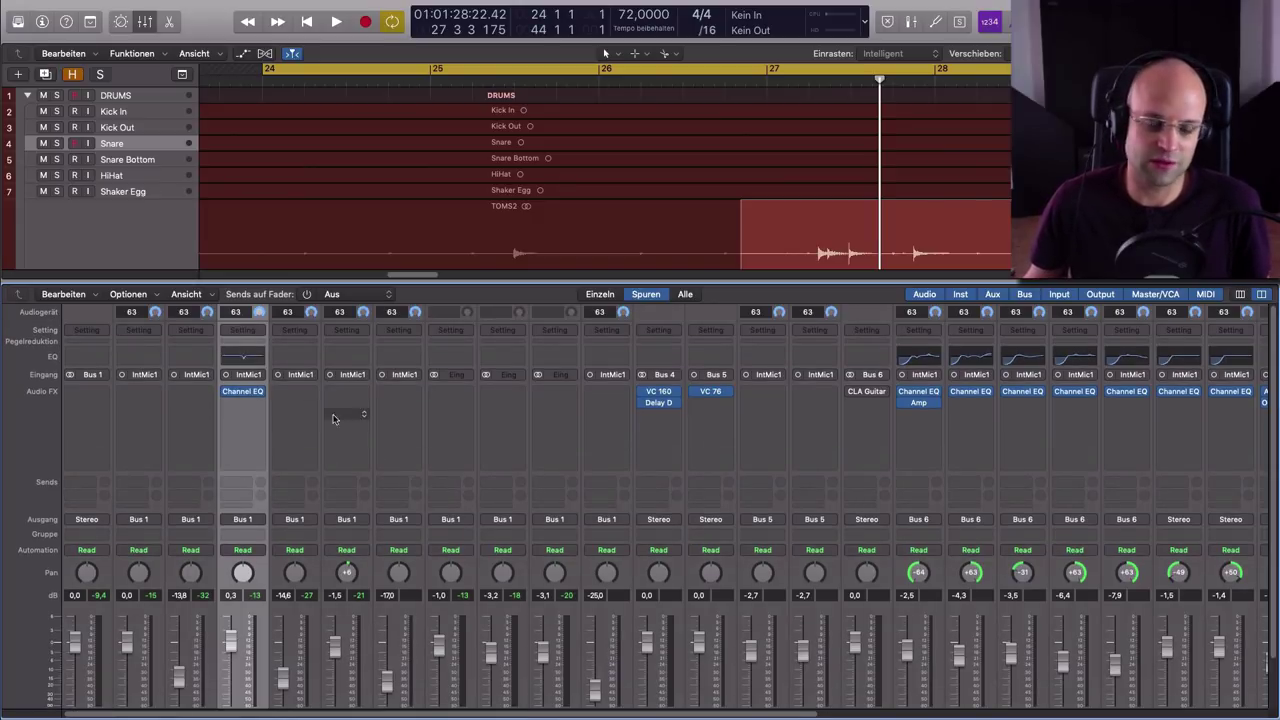
pyautogui.click(249, 358)
pyautogui.scroll(-2, 500, 500)
pyautogui.moveTo(286, 14); pyautogui.dragTo(611, 119)
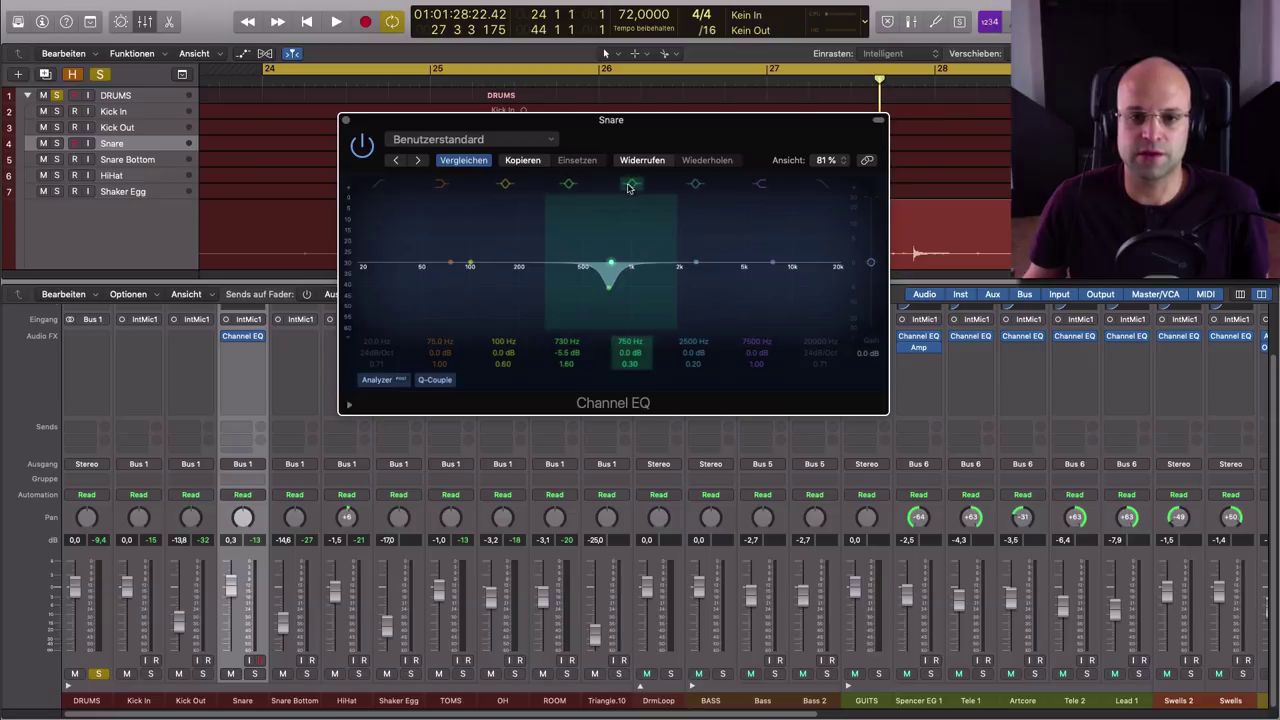
# Disable the EQ's 730 Hz cut and change the 100 Hz band to a +12.0 dB boost at 90 Hz with Q 2.10
pyautogui.click(568, 183)
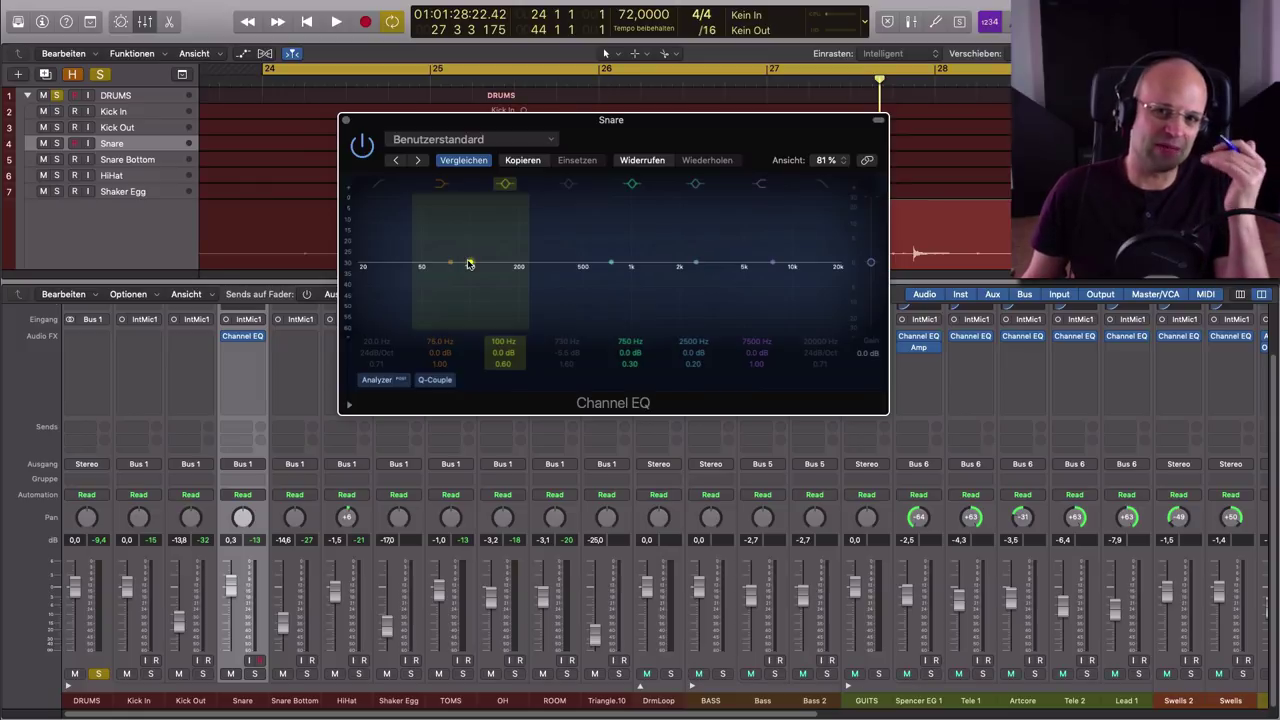
pyautogui.moveTo(469, 263); pyautogui.dragTo(460, 233)
pyautogui.moveTo(503, 363); pyautogui.dragTo(503, 330)
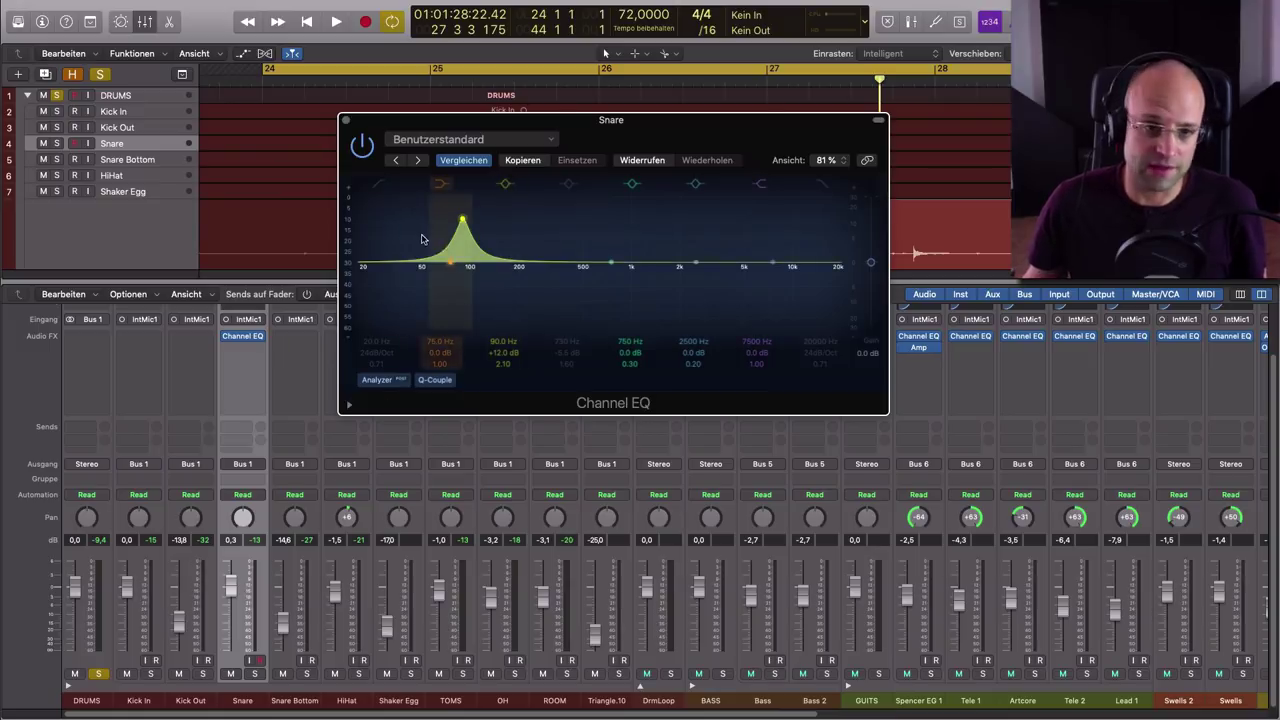
# Sweep the narrow boosted EQ band up to 1620 Hz at +15.0 dB while listening to the drums
pyautogui.press('space')
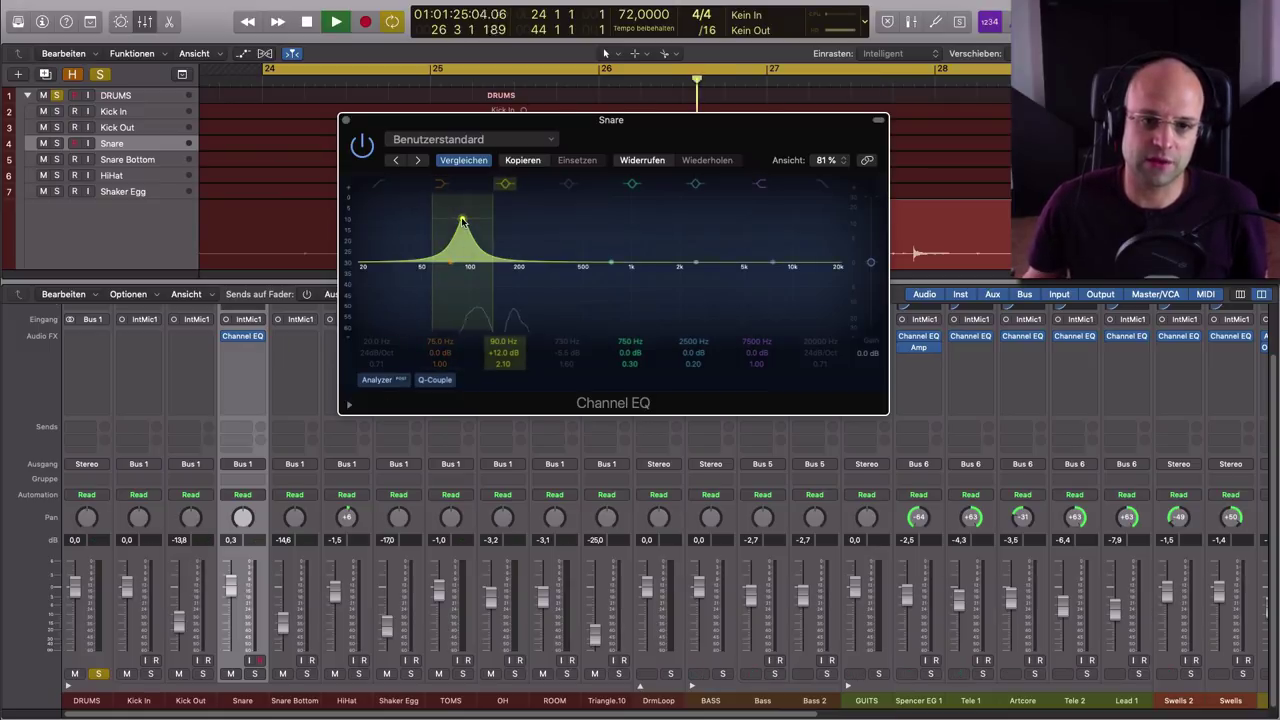
pyautogui.moveTo(462, 220); pyautogui.dragTo(620, 217)
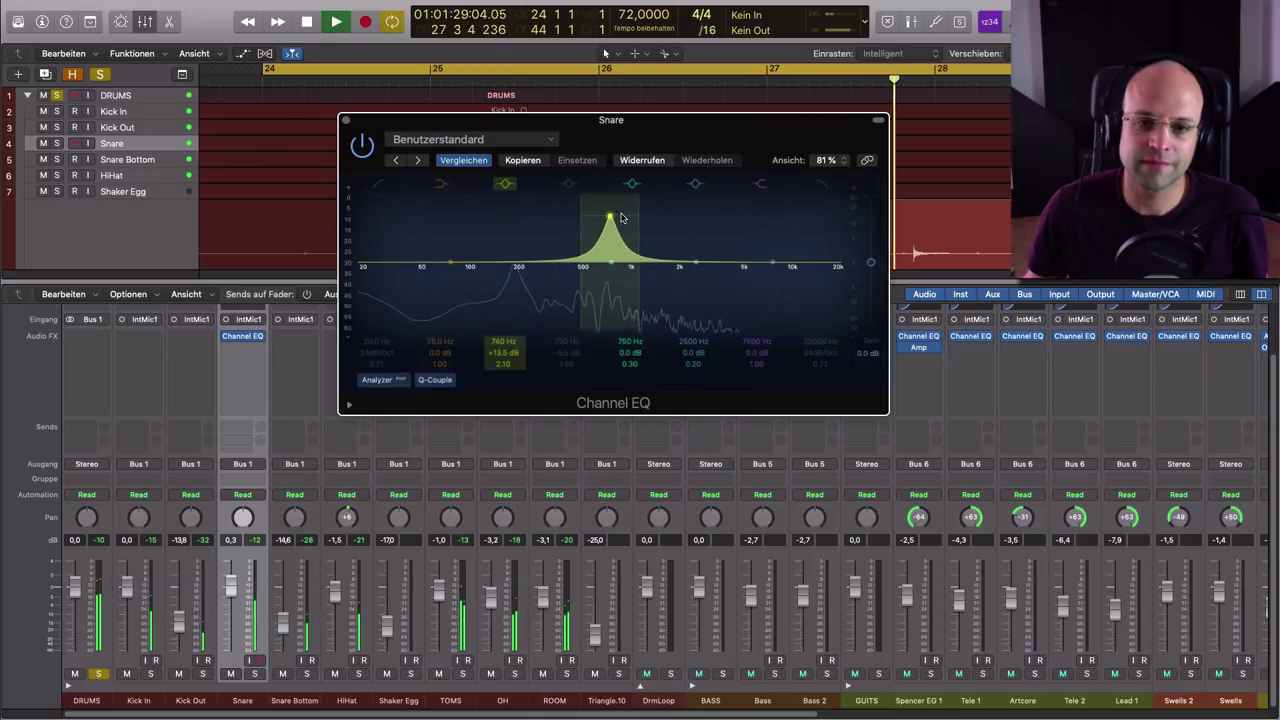
pyautogui.moveTo(620, 217); pyautogui.dragTo(680, 212)
pyautogui.press('space')
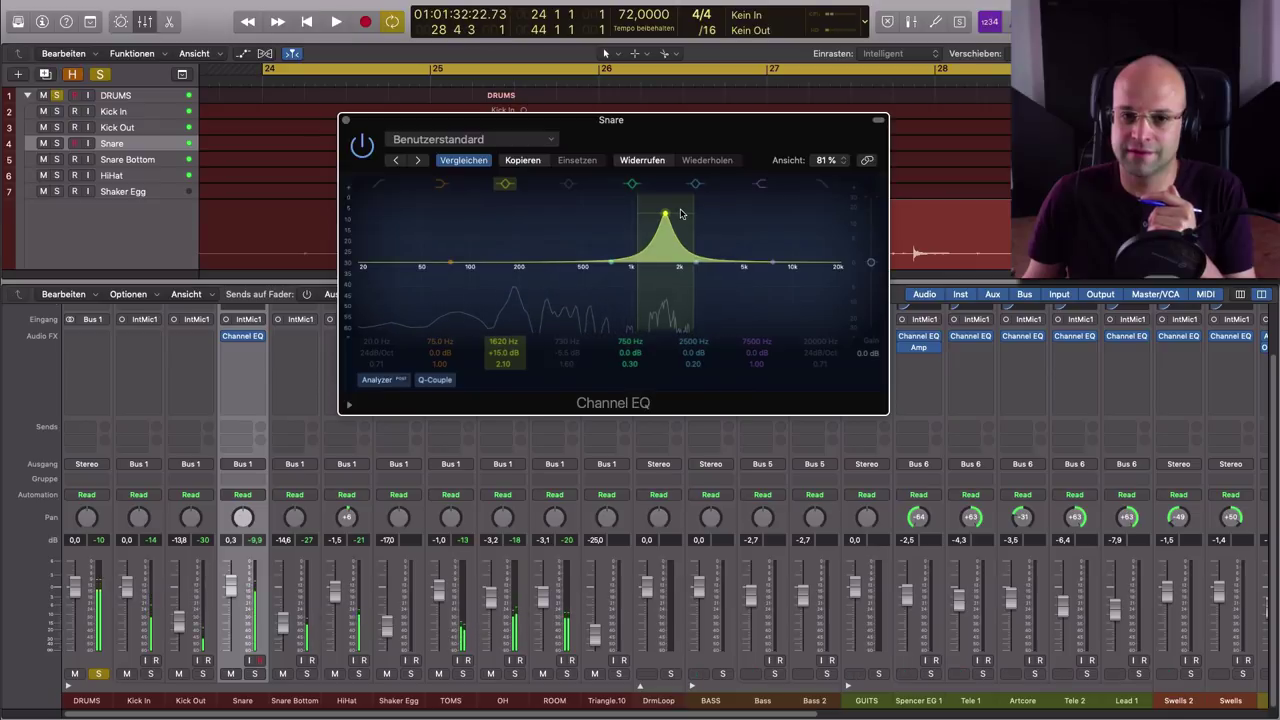
pyautogui.press('space')
pyautogui.press('space')
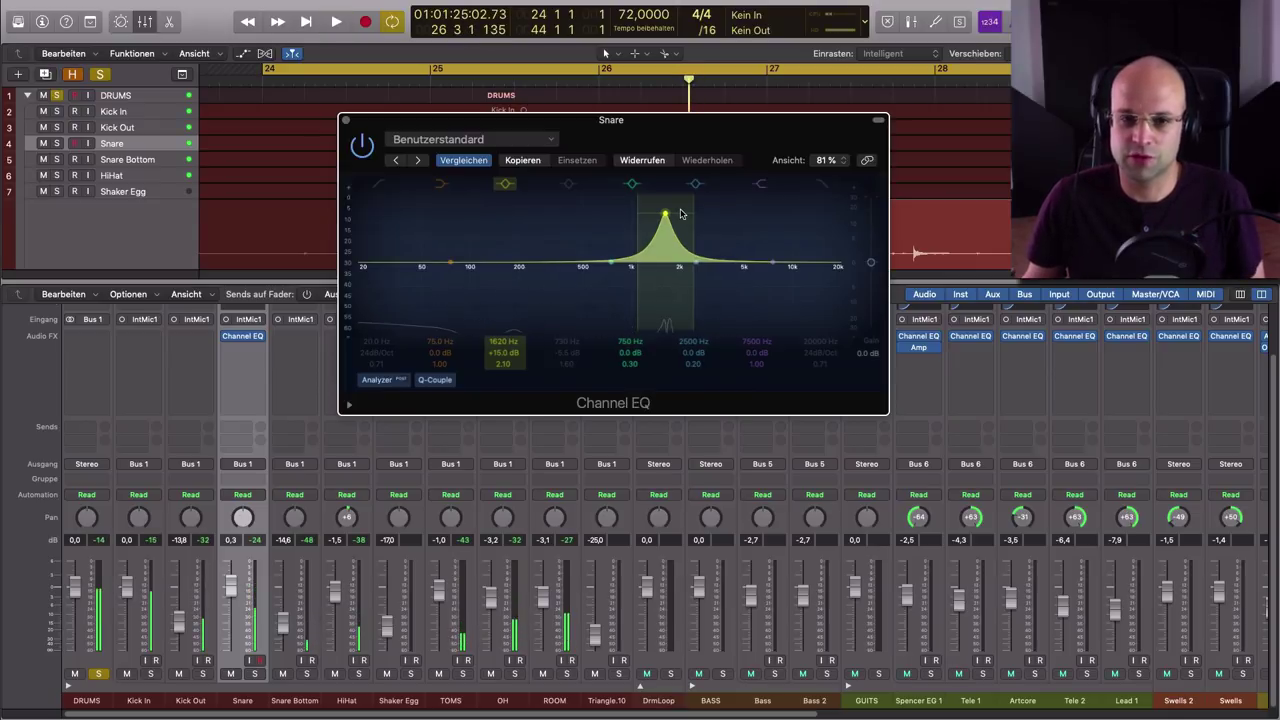
# Bring the boosted EQ band back down to 780 Hz at +15.5 dB during playback, and stop playback
pyautogui.press('space')
pyautogui.moveTo(680, 213); pyautogui.dragTo(614, 213)
pyautogui.click(933, 247)
pyautogui.press('space')
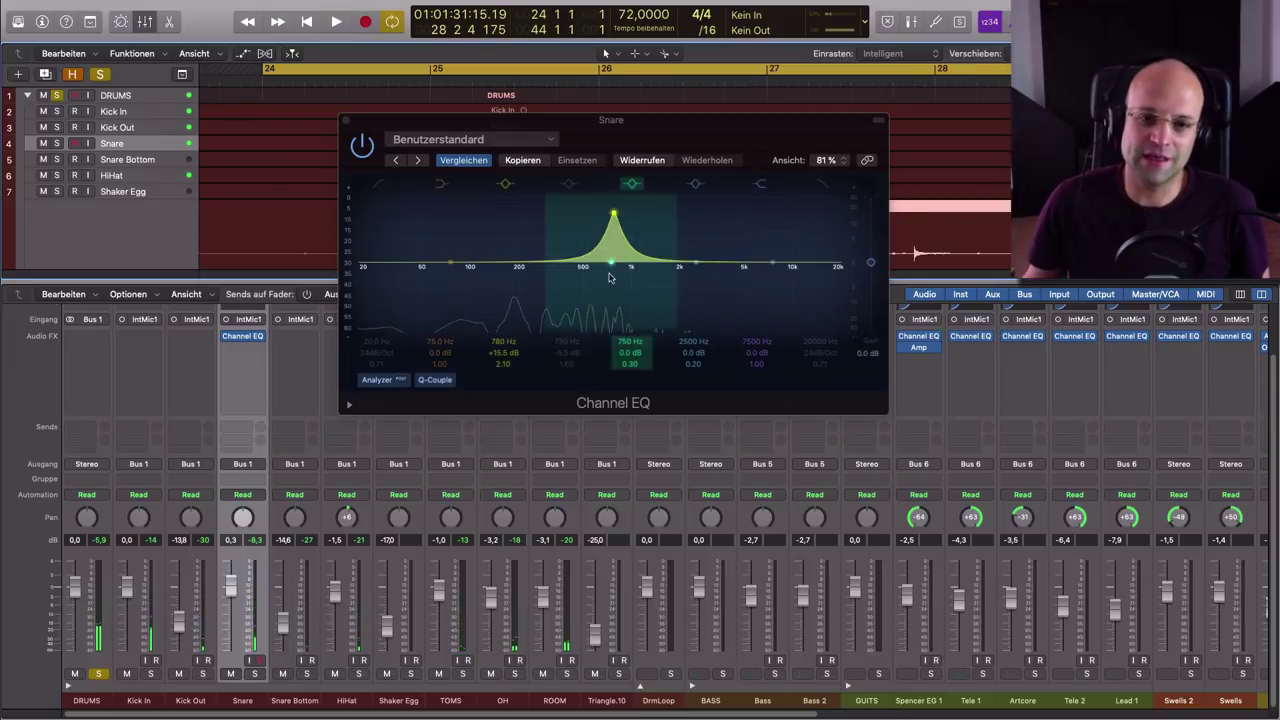
# Reactivate the -5.5 dB cut at 730 Hz, switch off the boosted 780 Hz band and start playback
pyautogui.click(568, 183)
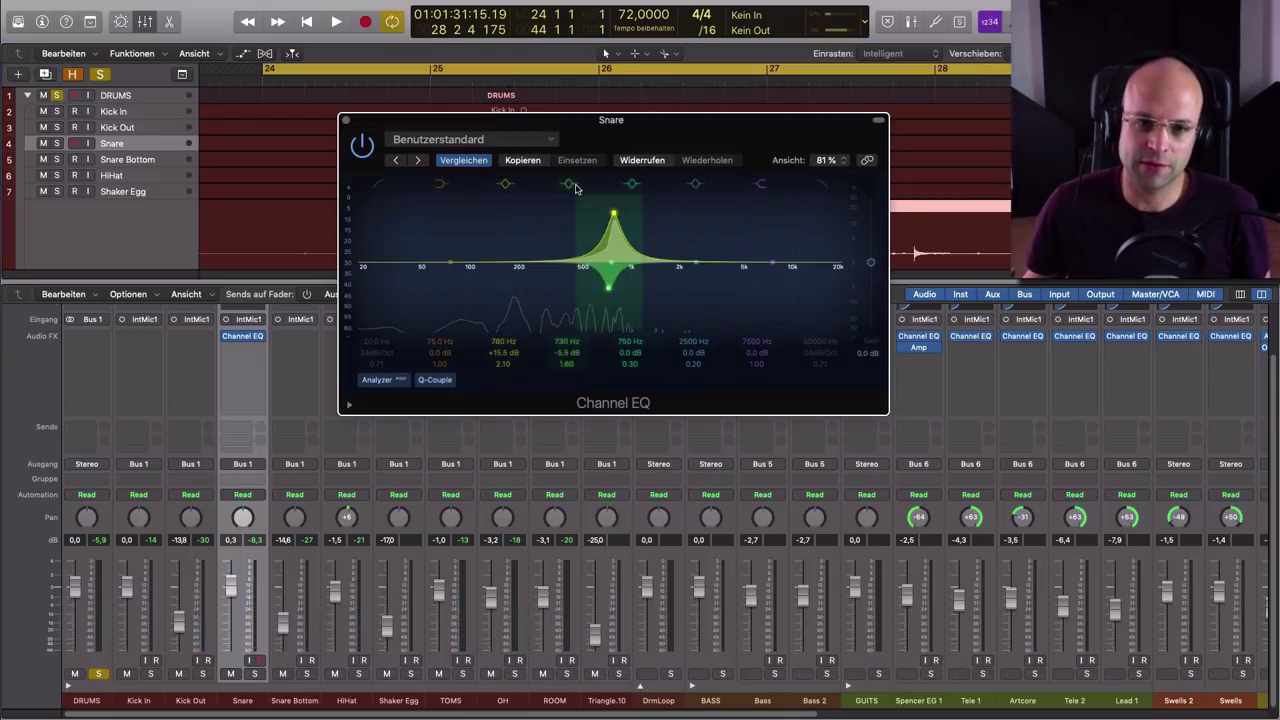
pyautogui.click(506, 184)
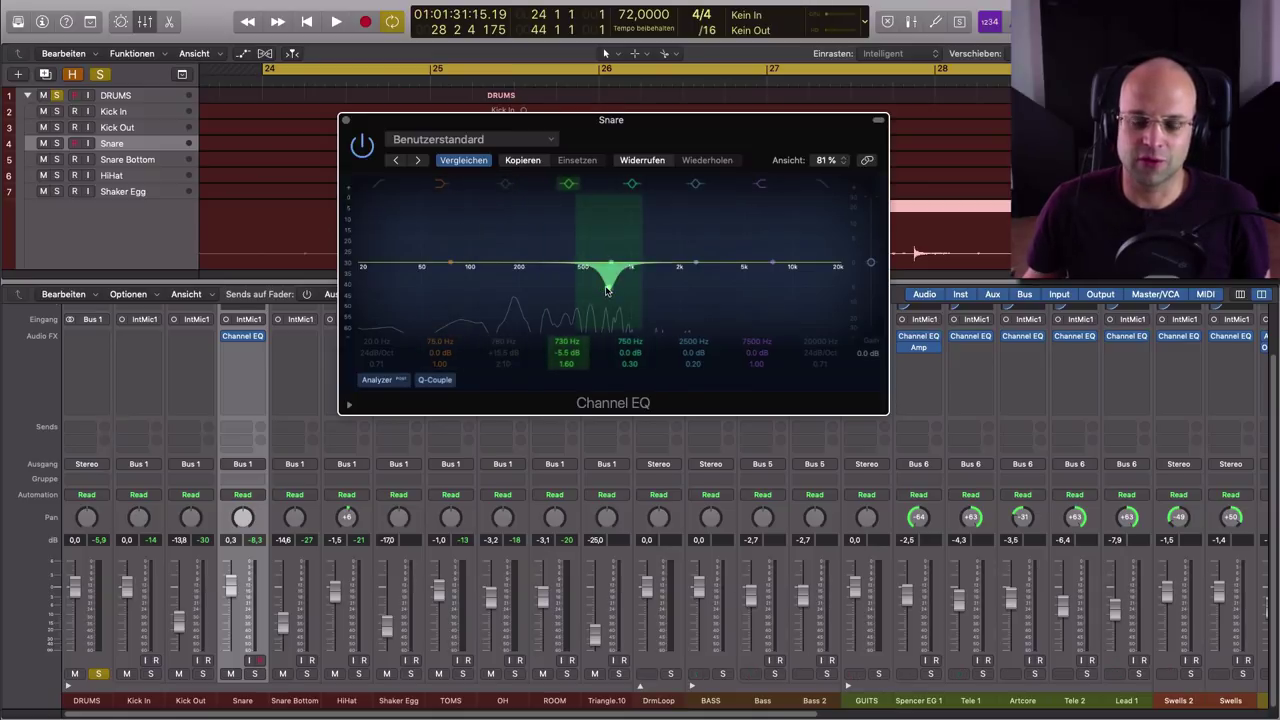
pyautogui.press('space')
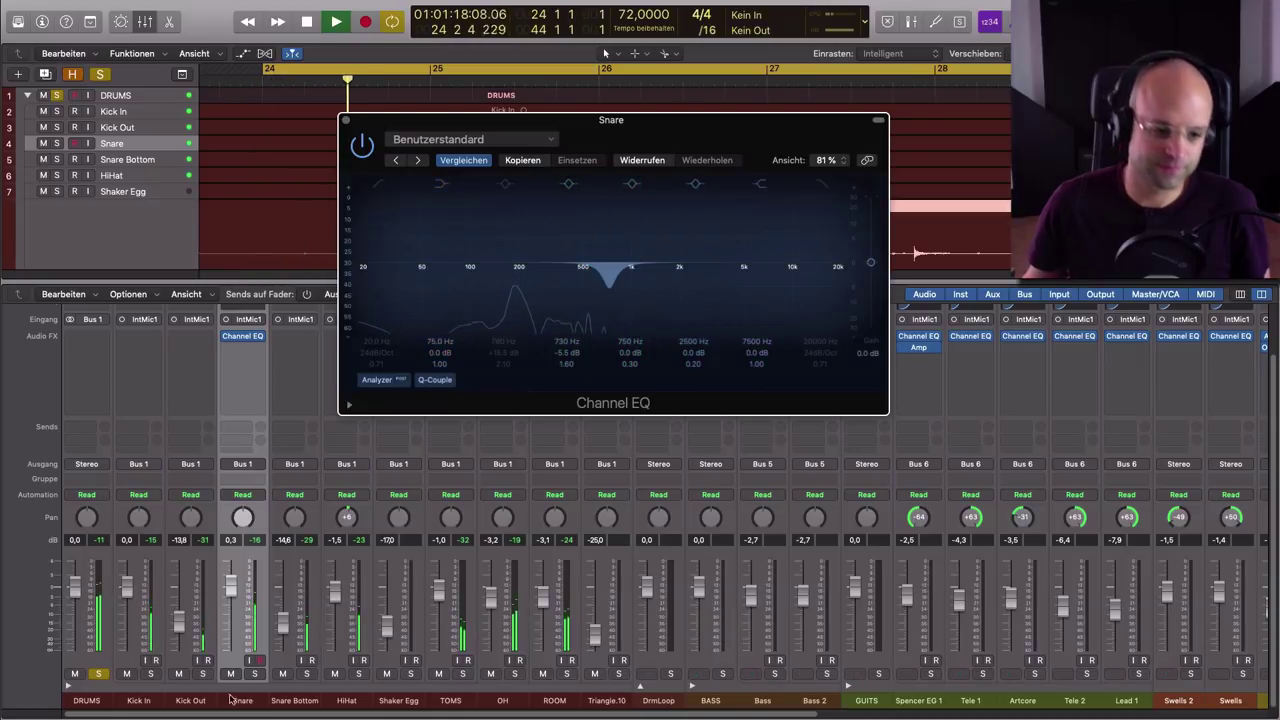
# Raise the Snare fader to 6.0 dB and compare the snare with its Channel EQ bypassed and active
pyautogui.moveTo(233, 596); pyautogui.dragTo(229, 519)
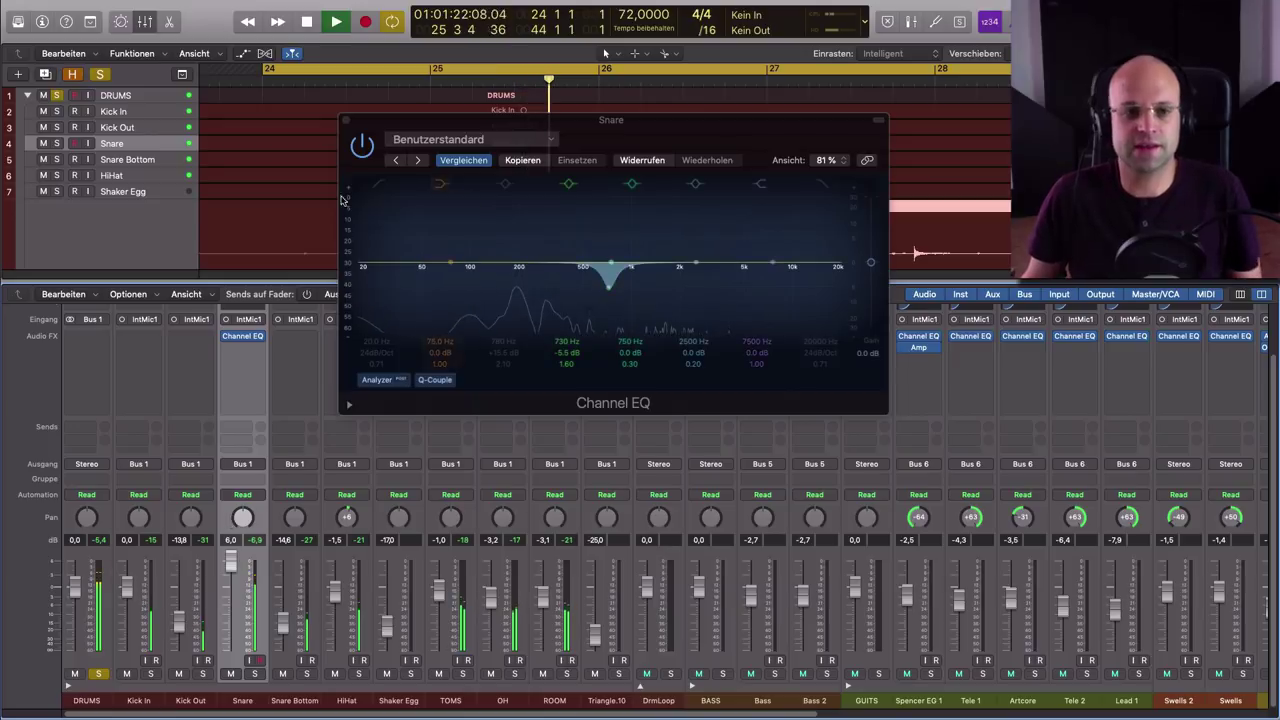
pyautogui.click(361, 148)
pyautogui.click(361, 146)
pyautogui.click(361, 146)
# Turn the snare's EQ cut into a +13.5 dB boost at 750 Hz for listening, then flatten it and close the EQ
pyautogui.moveTo(608, 287); pyautogui.dragTo(611, 235)
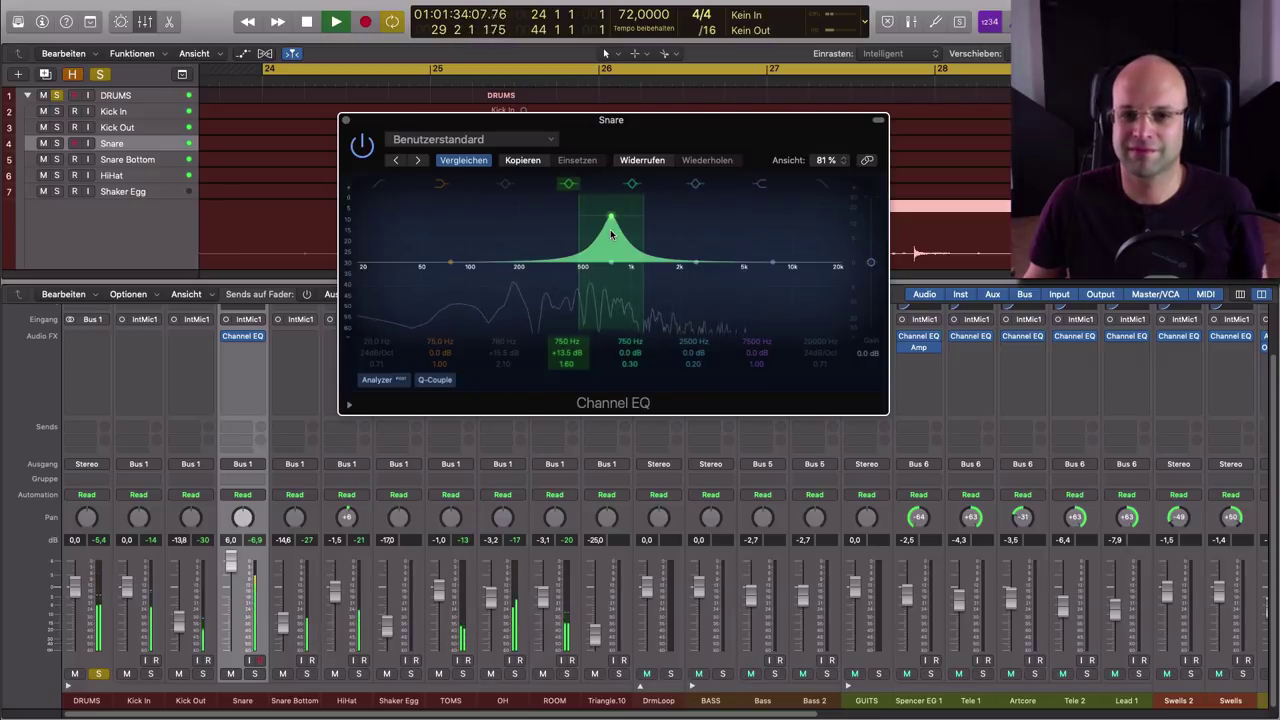
pyautogui.press('space')
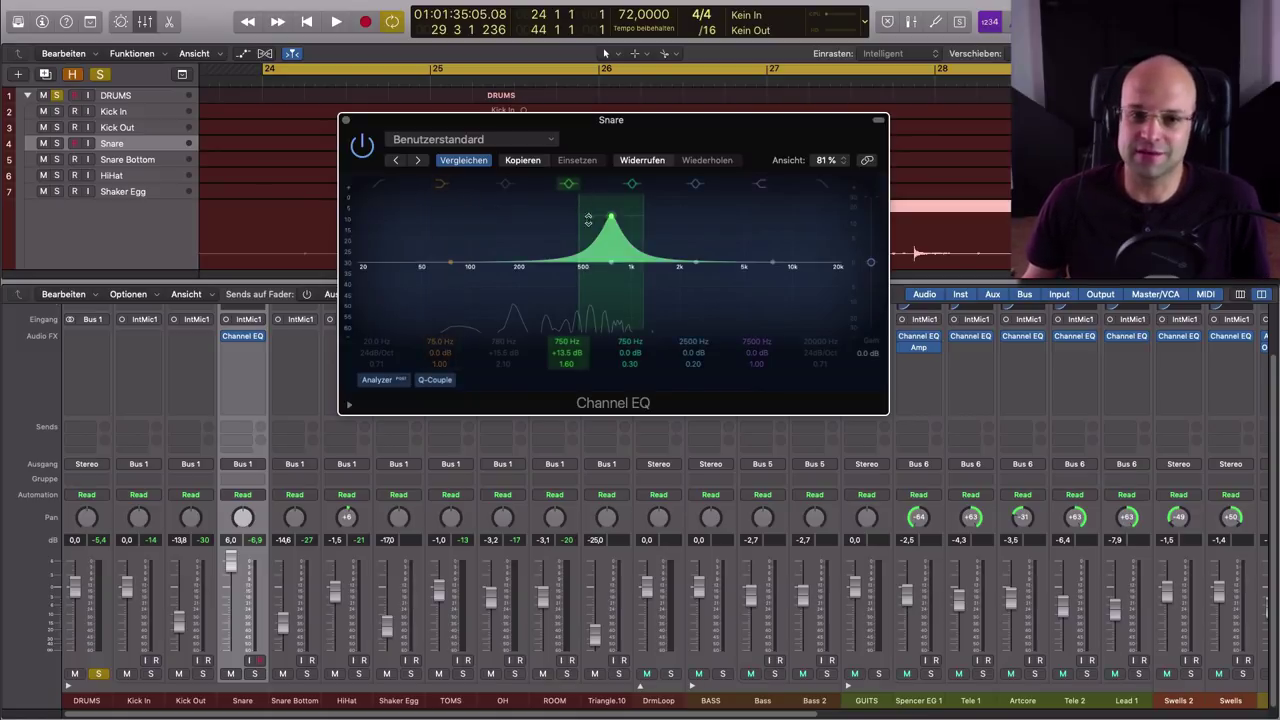
pyautogui.moveTo(612, 218); pyautogui.dragTo(612, 260)
pyautogui.press('super+w')
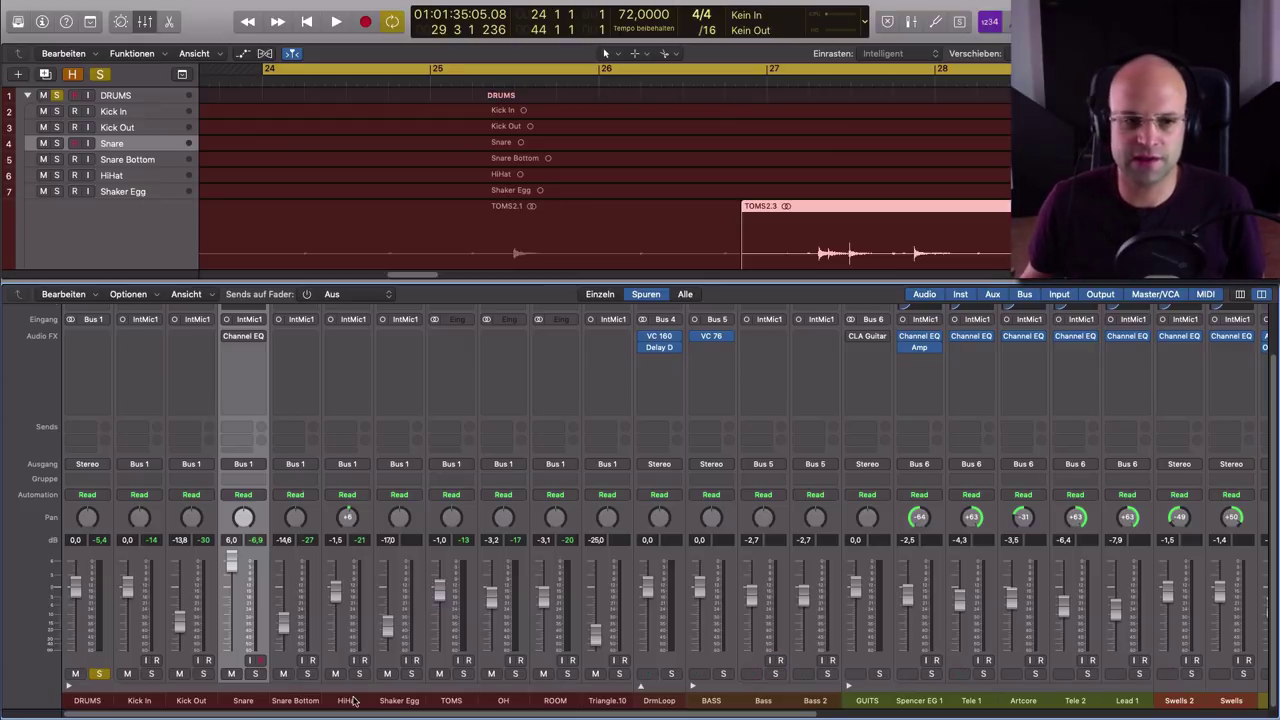
# Set the Snare fader to 0.0 dB and remove the Channel EQ from the Snare channel
pyautogui.moveTo(228, 570); pyautogui.dragTo(230, 592)
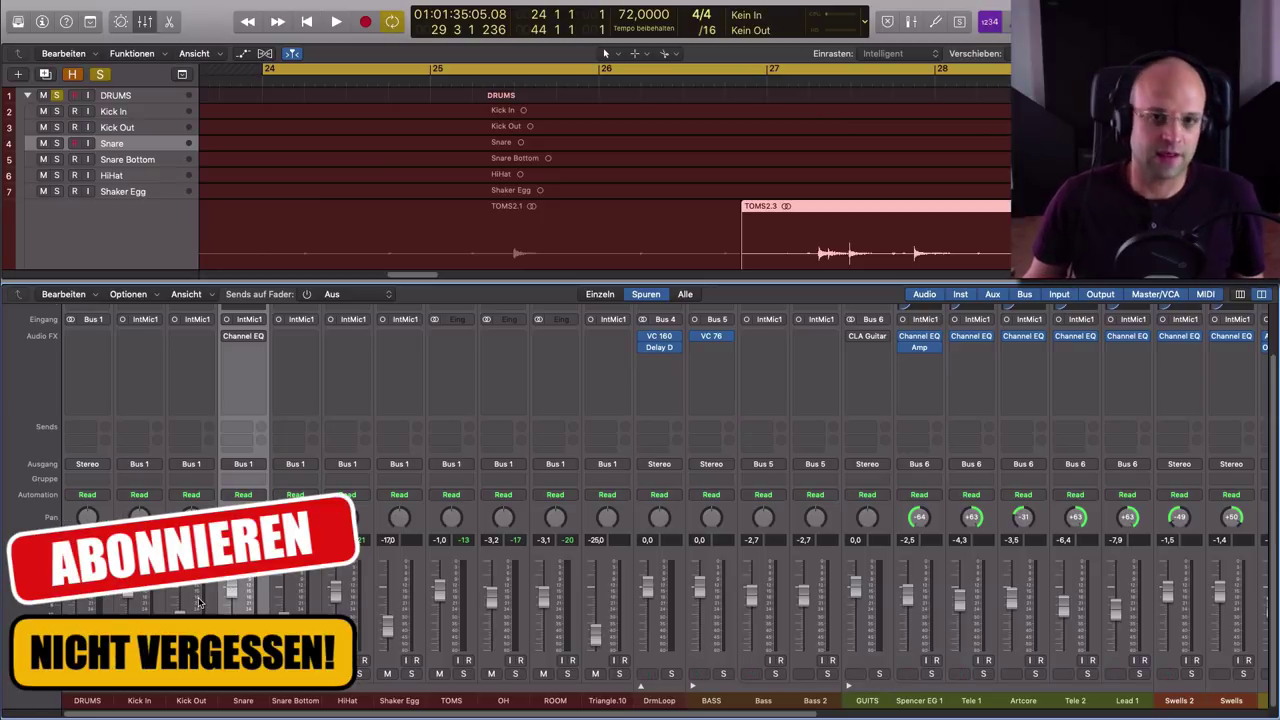
pyautogui.click(257, 350)
pyautogui.press('Escape')
pyautogui.click(257, 350)
pyautogui.click(257, 338)
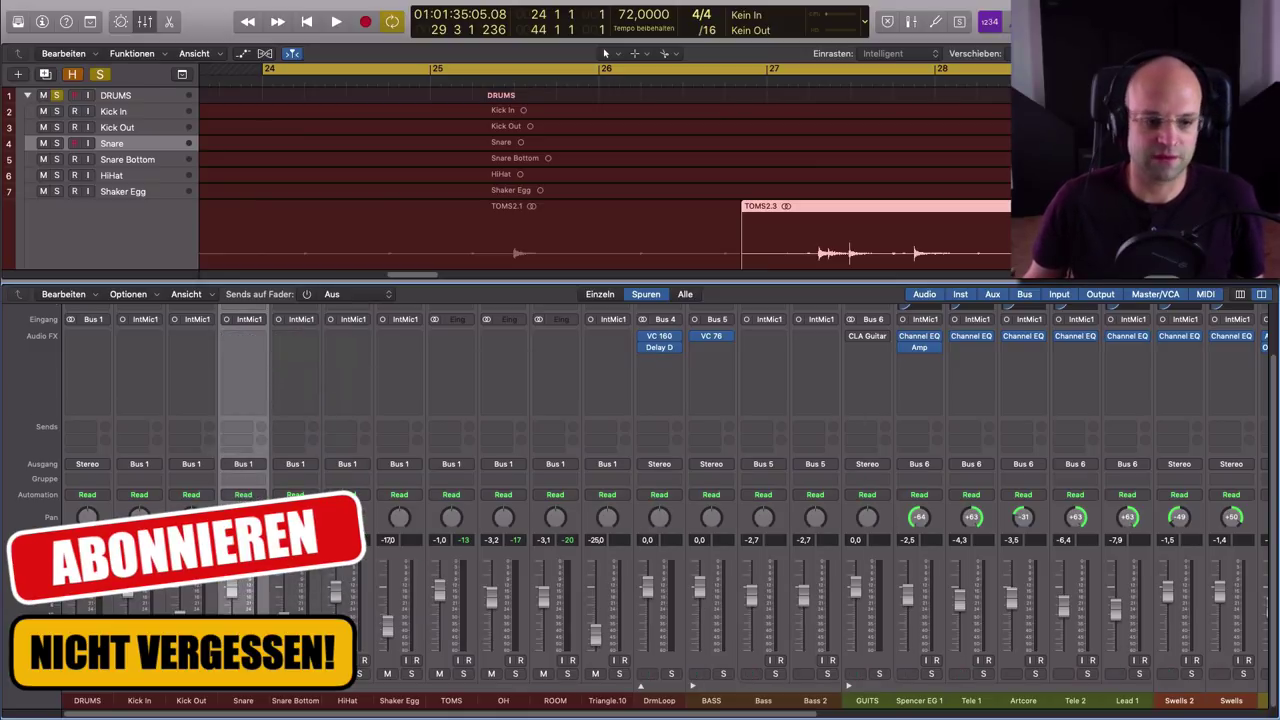
# Insert a Vintage Graphic EQ on the DRUMS bus and move its open window clear of the channel strip
pyautogui.click(290, 580)
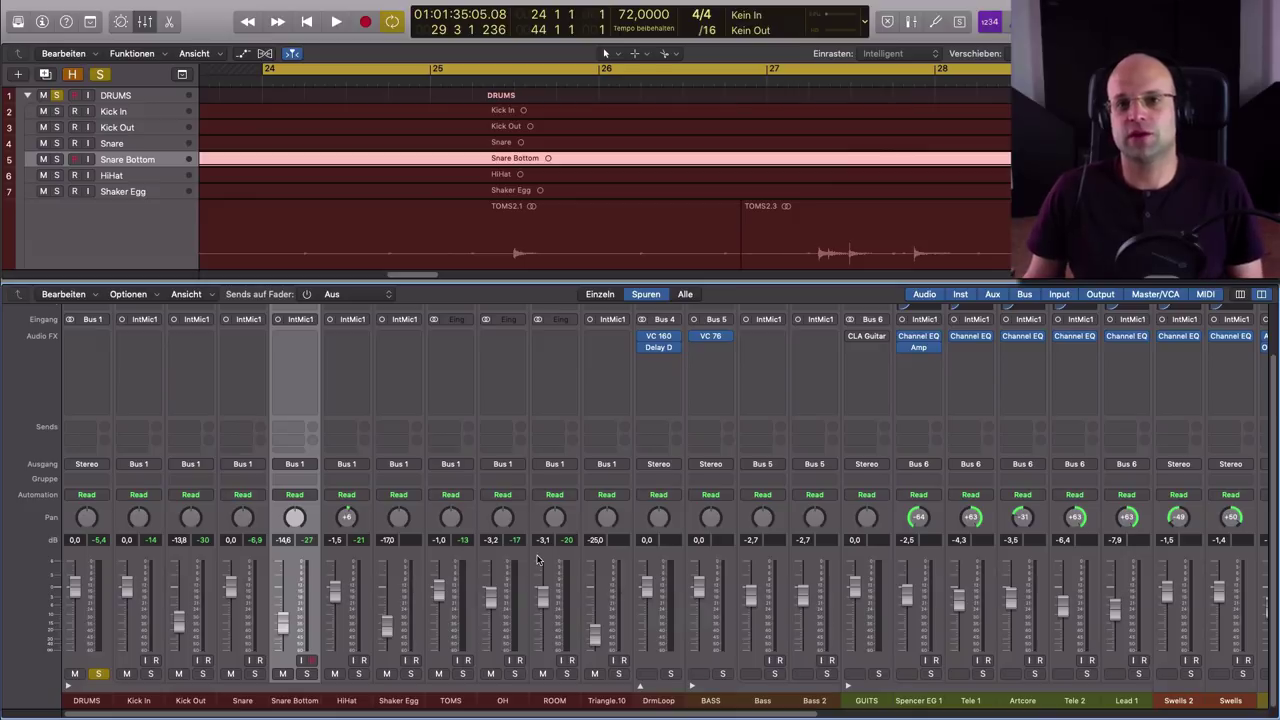
pyautogui.press('Up')
pyautogui.press('Up')
pyautogui.press('Up')
pyautogui.press('Up')
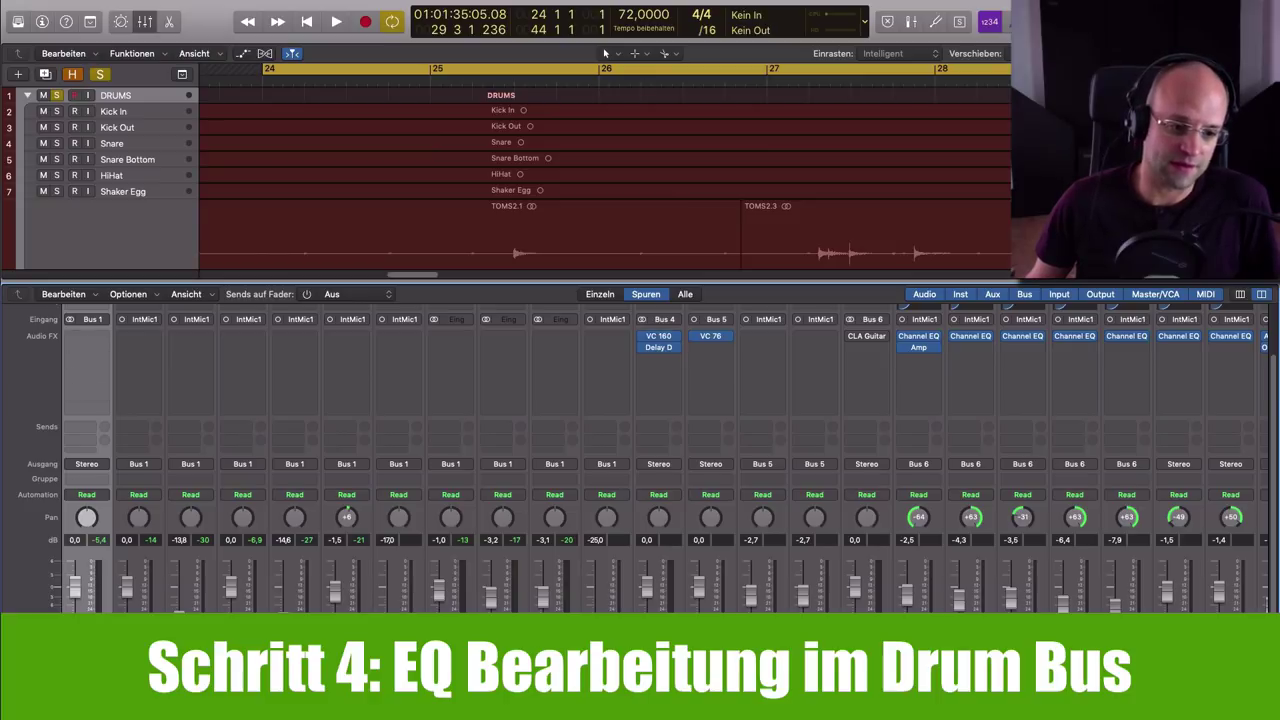
pyautogui.scroll(3, 90, 450)
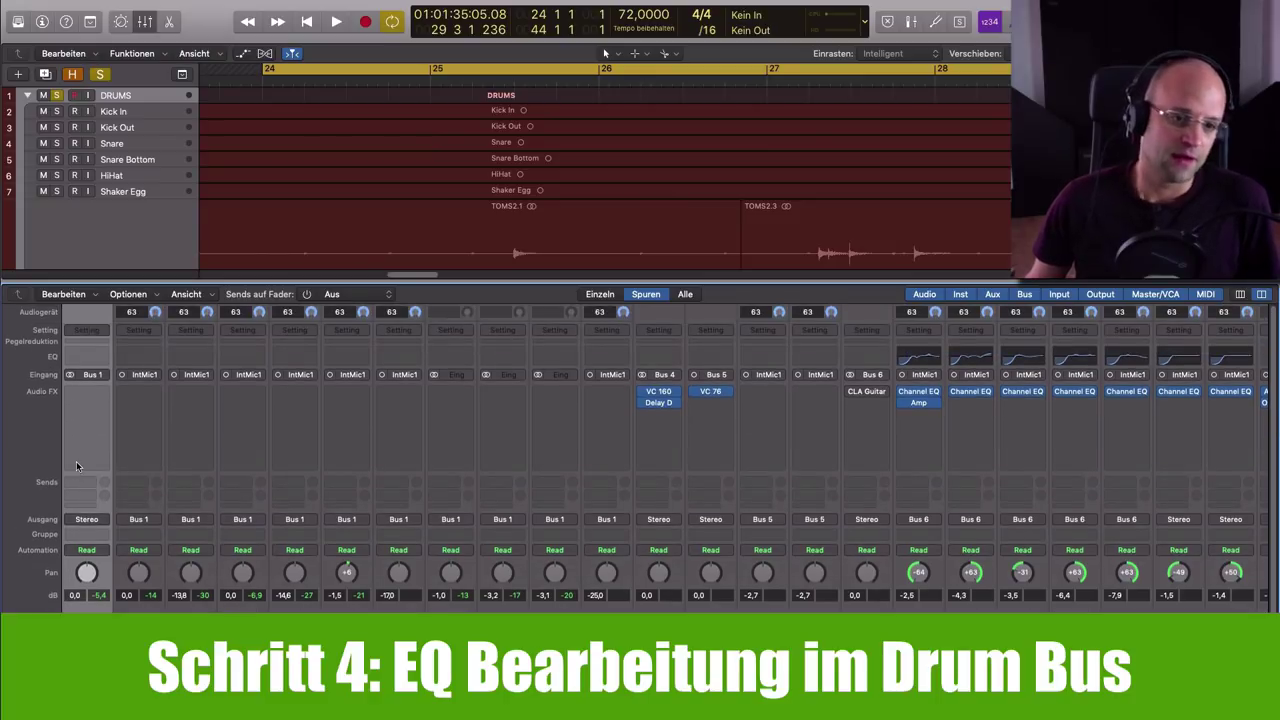
pyautogui.scroll(-2, 84, 518)
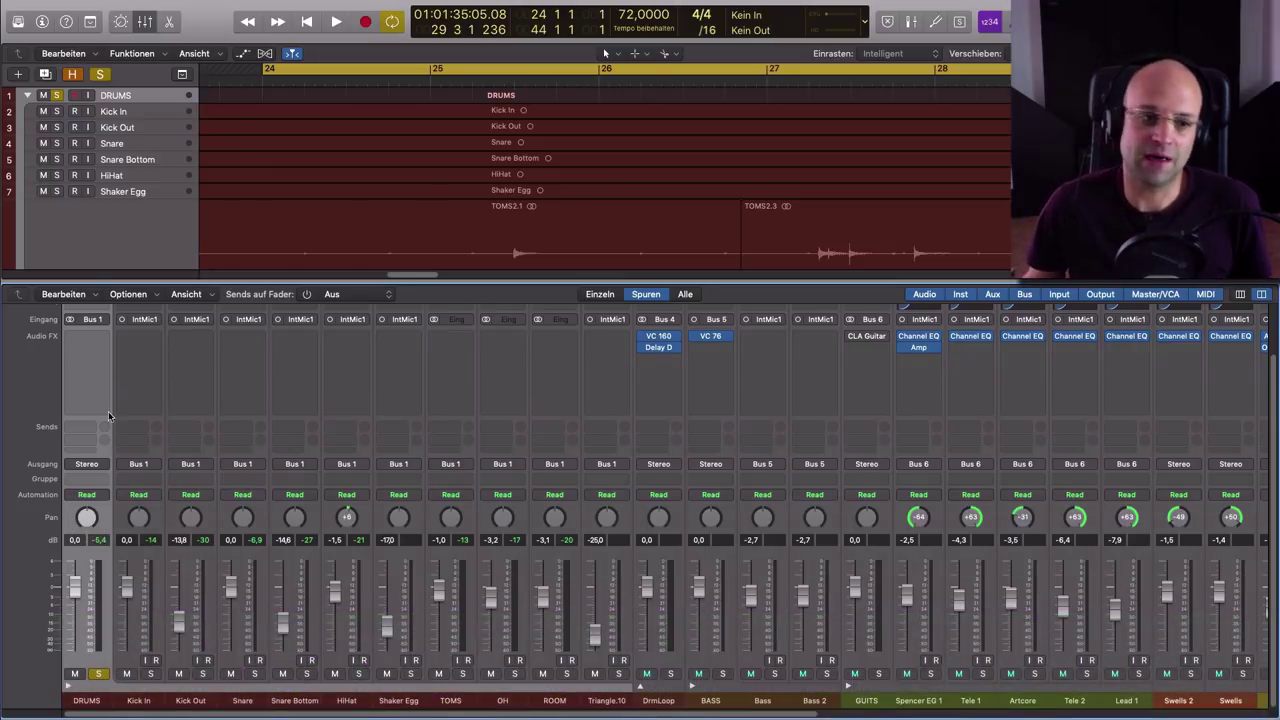
pyautogui.click(95, 339)
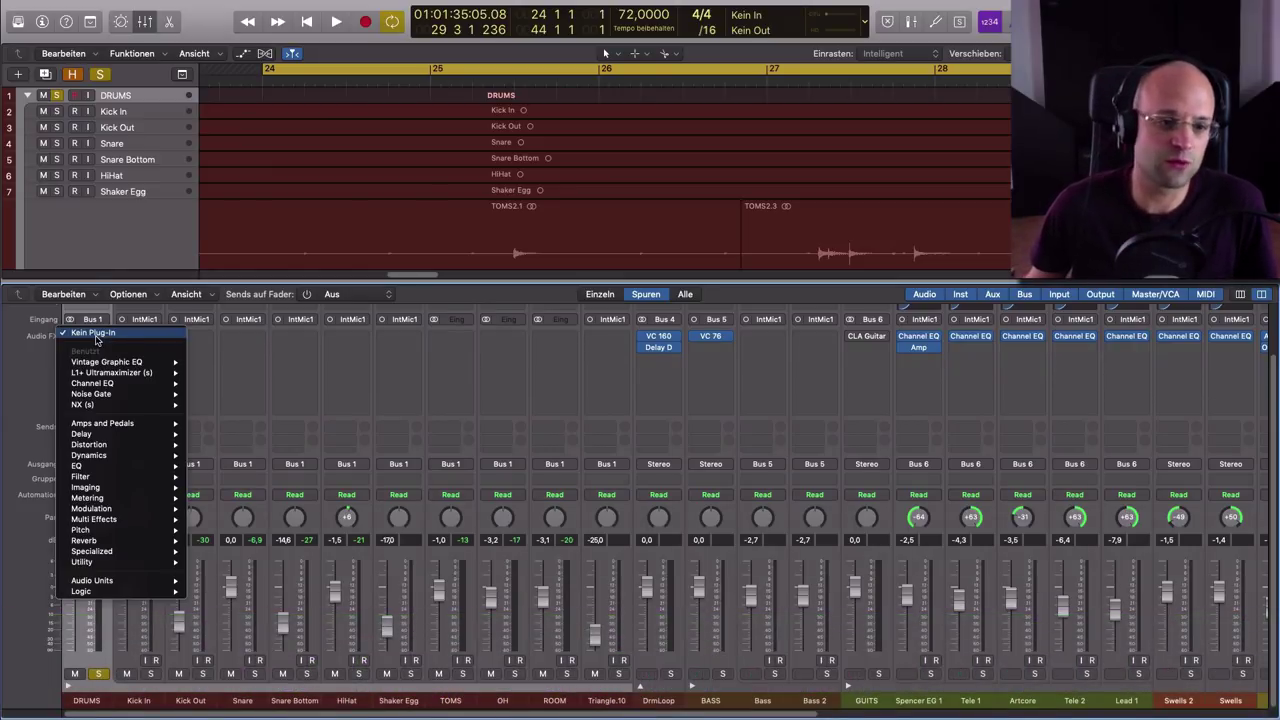
pyautogui.click(208, 361)
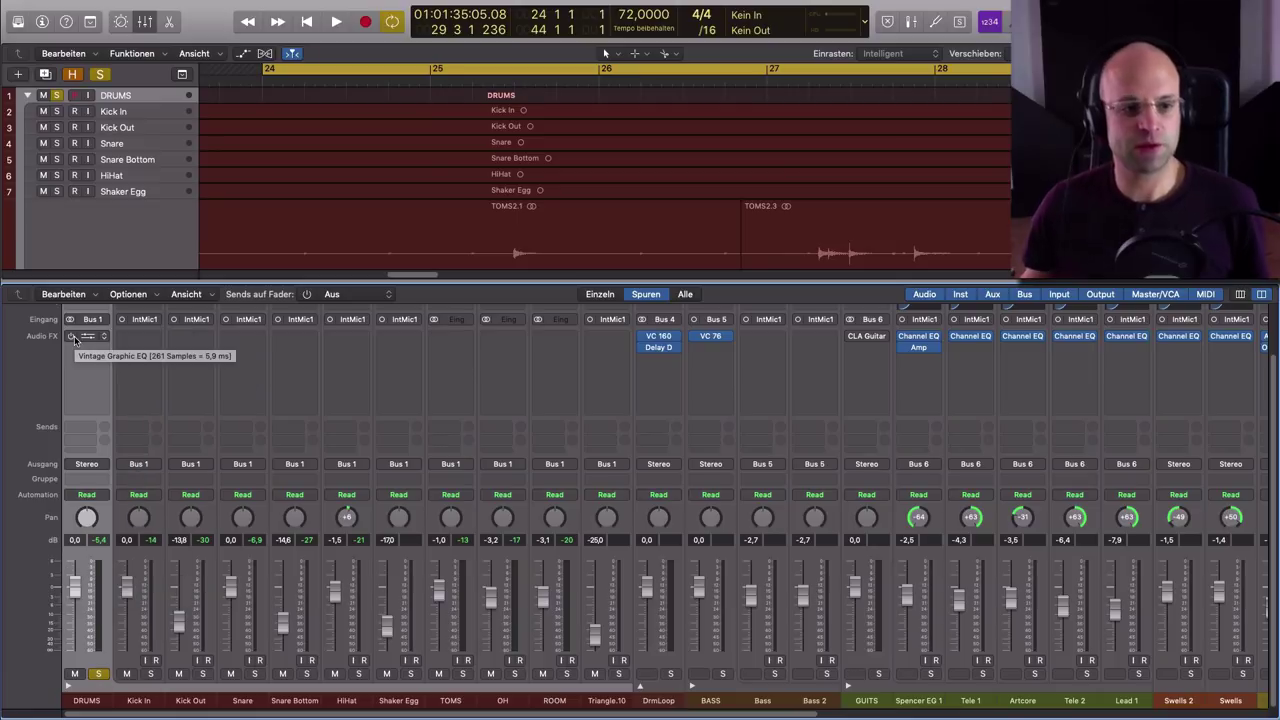
pyautogui.click(82, 337)
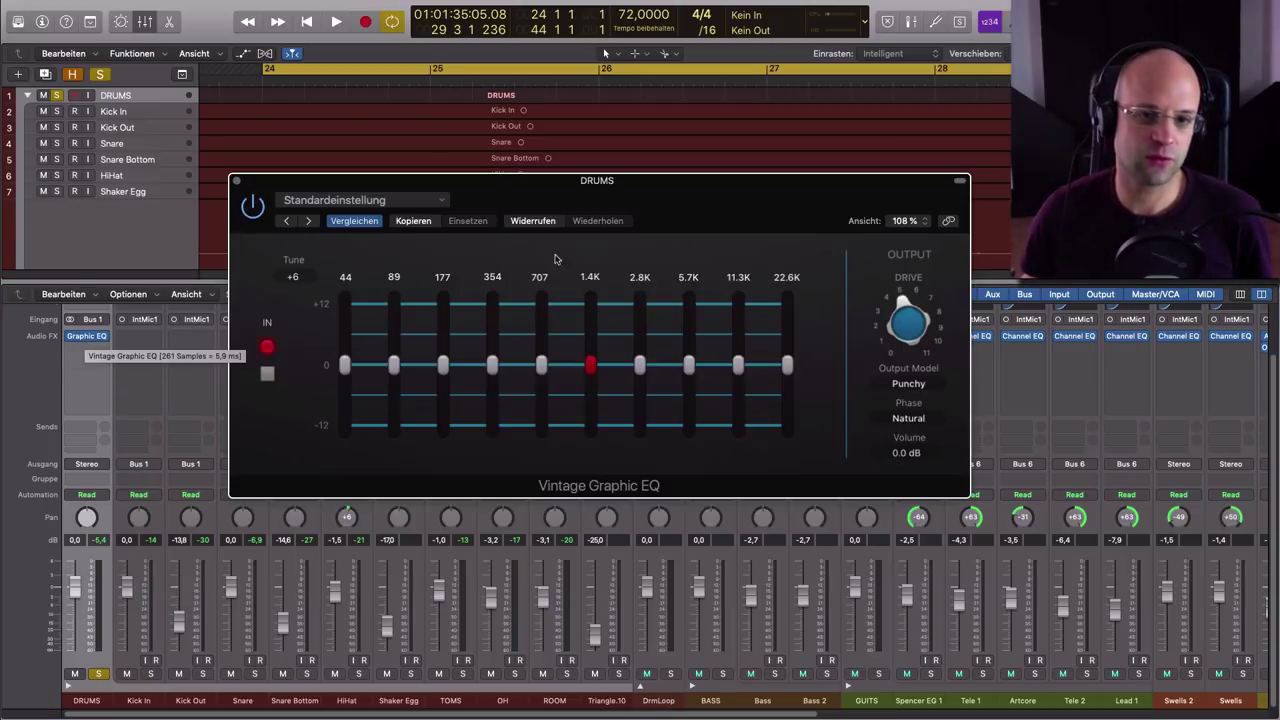
pyautogui.moveTo(622, 201); pyautogui.dragTo(665, 220)
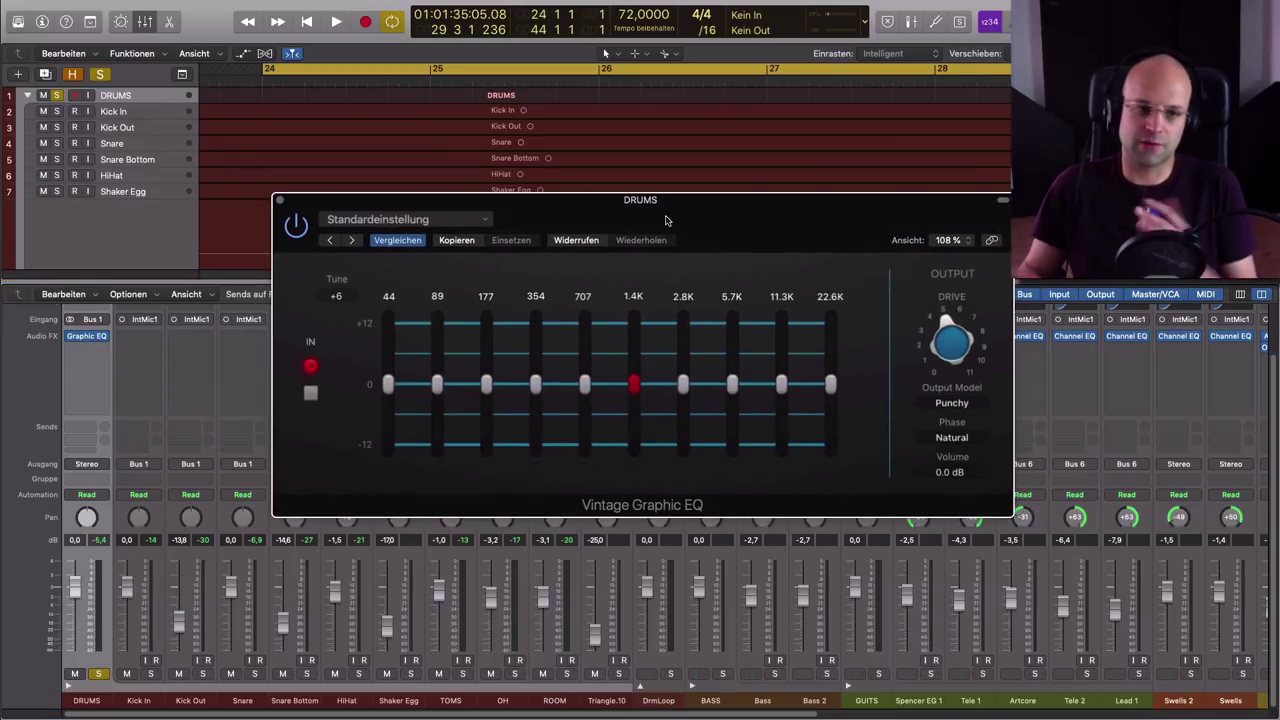
pyautogui.moveTo(744, 222); pyautogui.dragTo(771, 218)
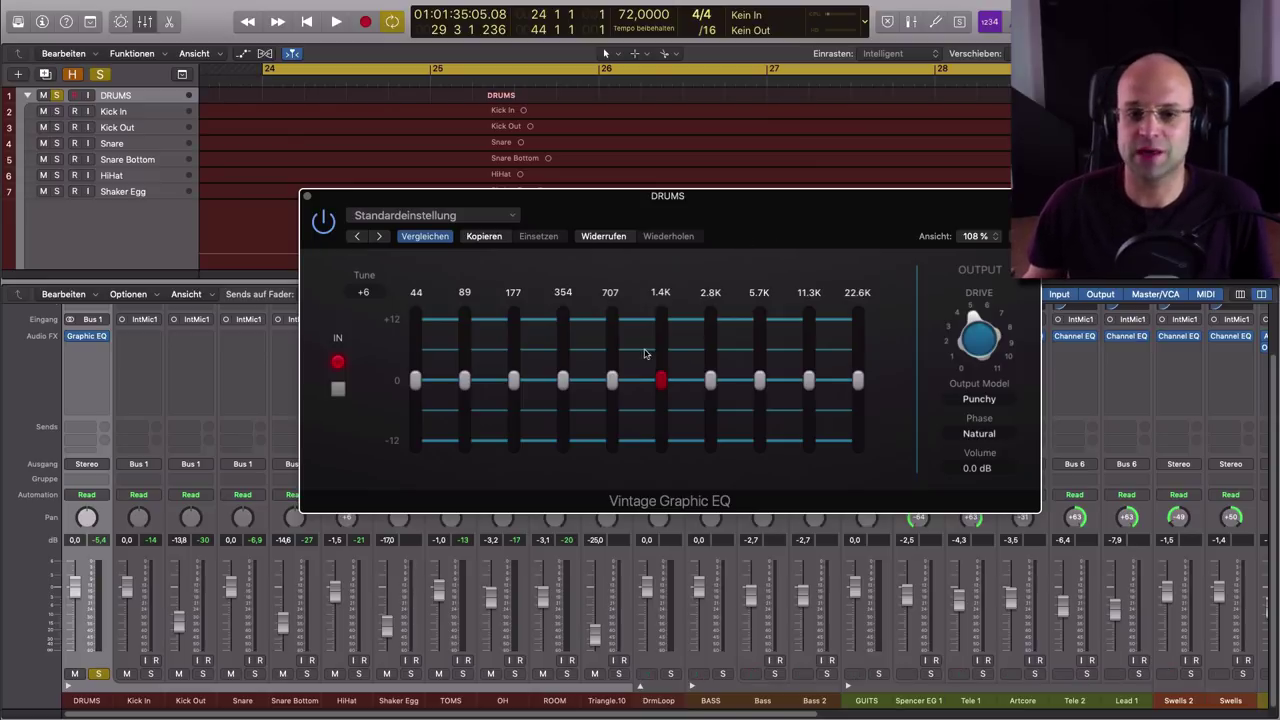
# During playback, boost the 89 Hz band to 2.7 dB and lower the 354 Hz and 707 Hz bands to about -1.0 dB
pyautogui.moveTo(566, 386)
pyautogui.moveTo(610, 376)
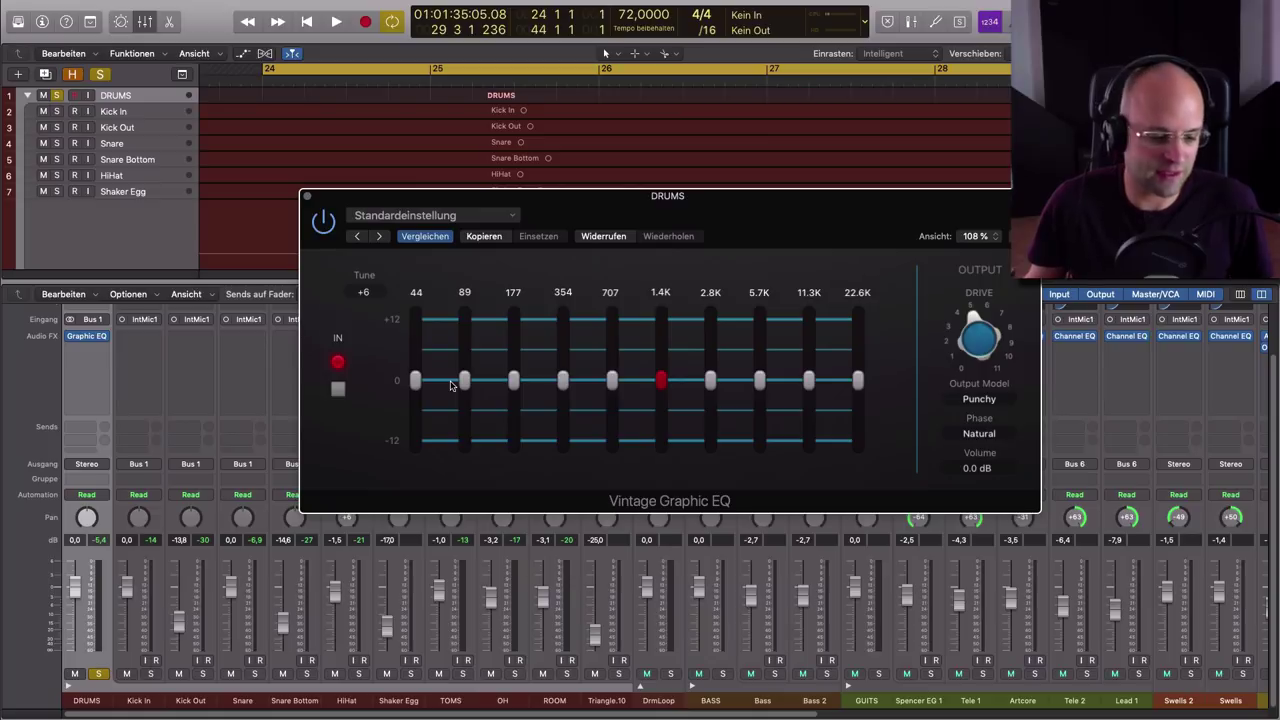
pyautogui.press('space')
pyautogui.moveTo(464, 380)
pyautogui.mouseDown()
pyautogui.moveTo(456, 322)
pyautogui.moveTo(448, 363)
pyautogui.mouseUp()
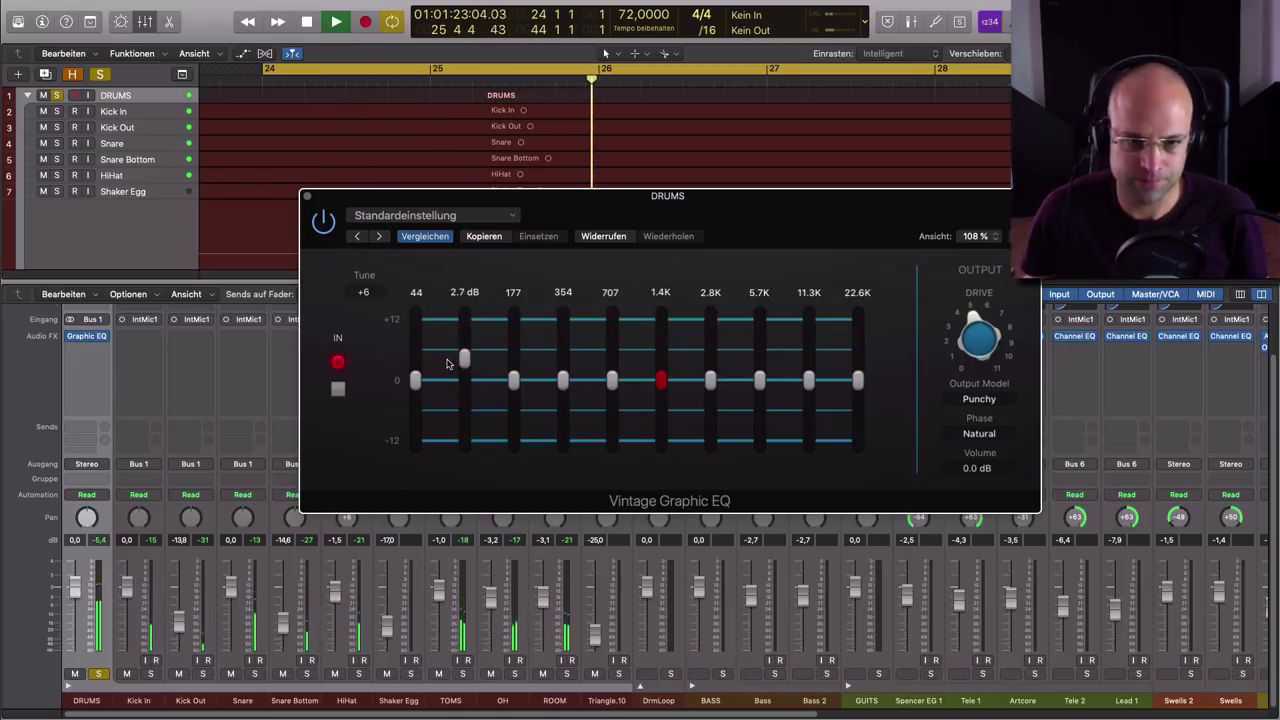
pyautogui.moveTo(563, 381); pyautogui.dragTo(612, 394)
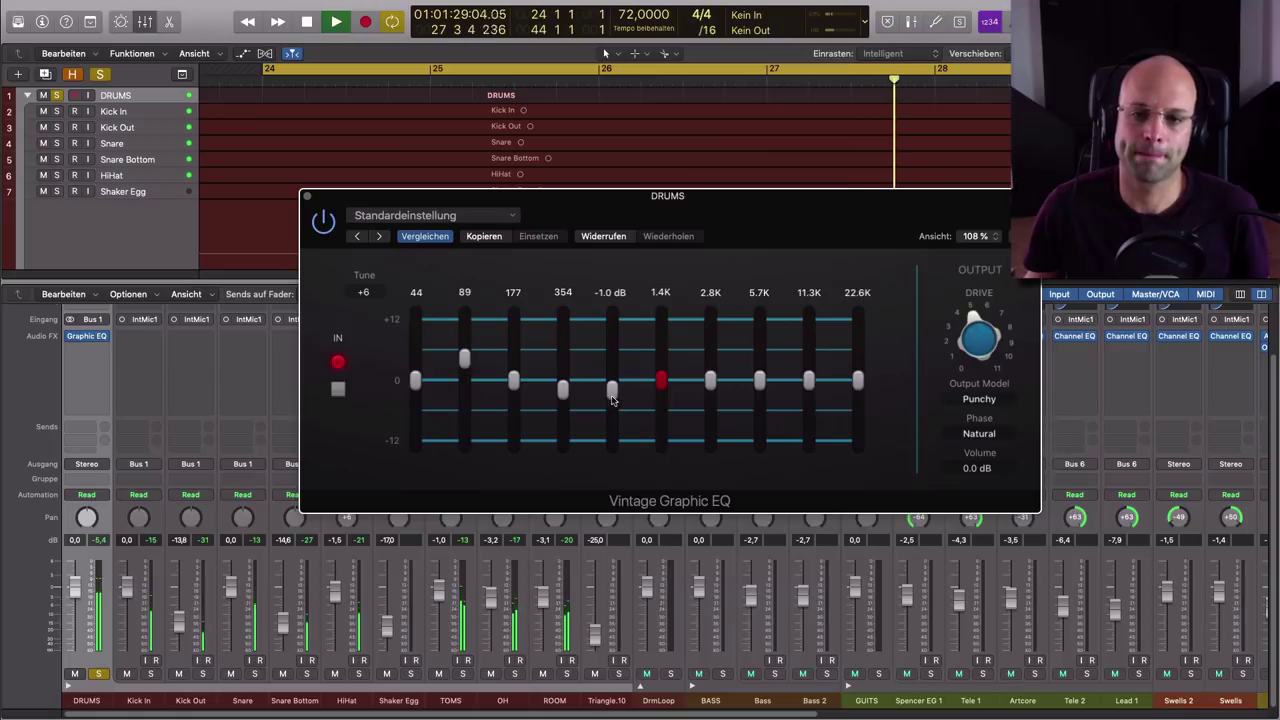
# Raise the 5.7K, 11.3K and 22.6K bands slightly and fine-tune the 354 Hz cut
pyautogui.moveTo(760, 383); pyautogui.dragTo(812, 370)
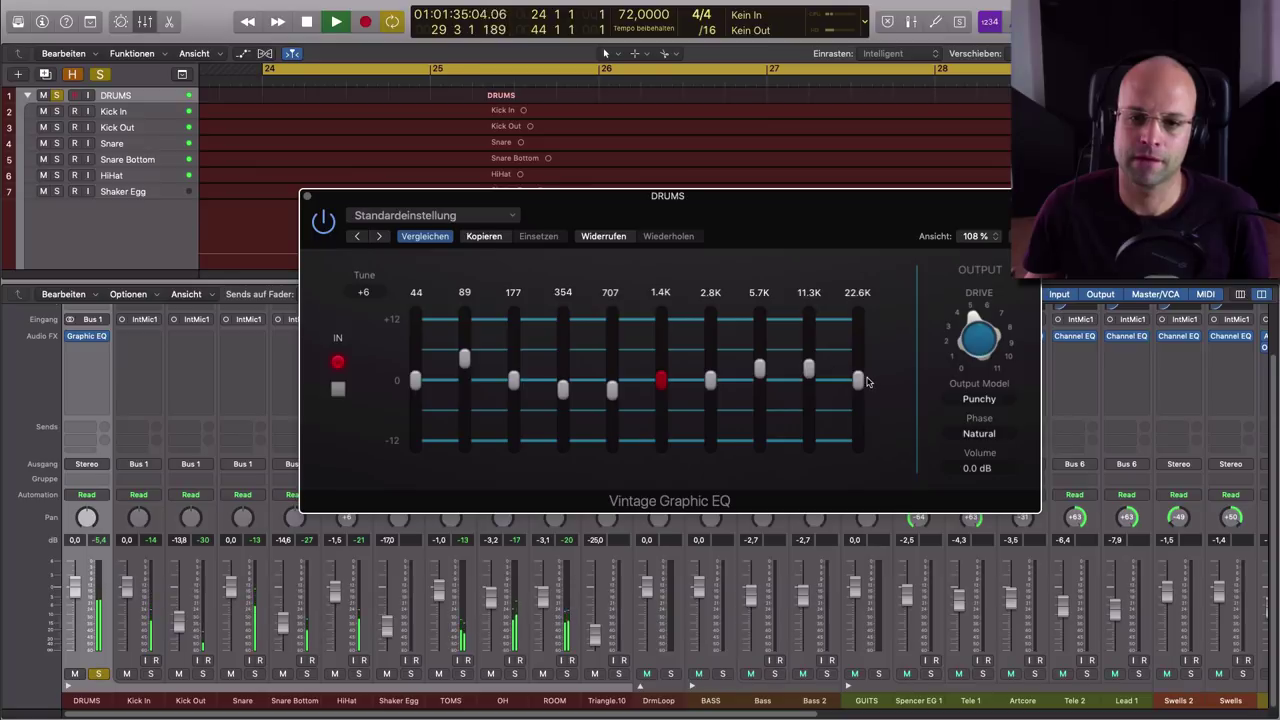
pyautogui.moveTo(858, 381)
pyautogui.mouseDown()
pyautogui.moveTo(760, 369)
pyautogui.moveTo(857, 368)
pyautogui.mouseUp()
pyautogui.moveTo(563, 390); pyautogui.dragTo(563, 391)
# Raise the 44 Hz and 177 Hz bands slightly and the 2.8K band to 0.8 dB
pyautogui.moveTo(416, 381); pyautogui.dragTo(416, 379)
pyautogui.moveTo(513, 381); pyautogui.dragTo(515, 378)
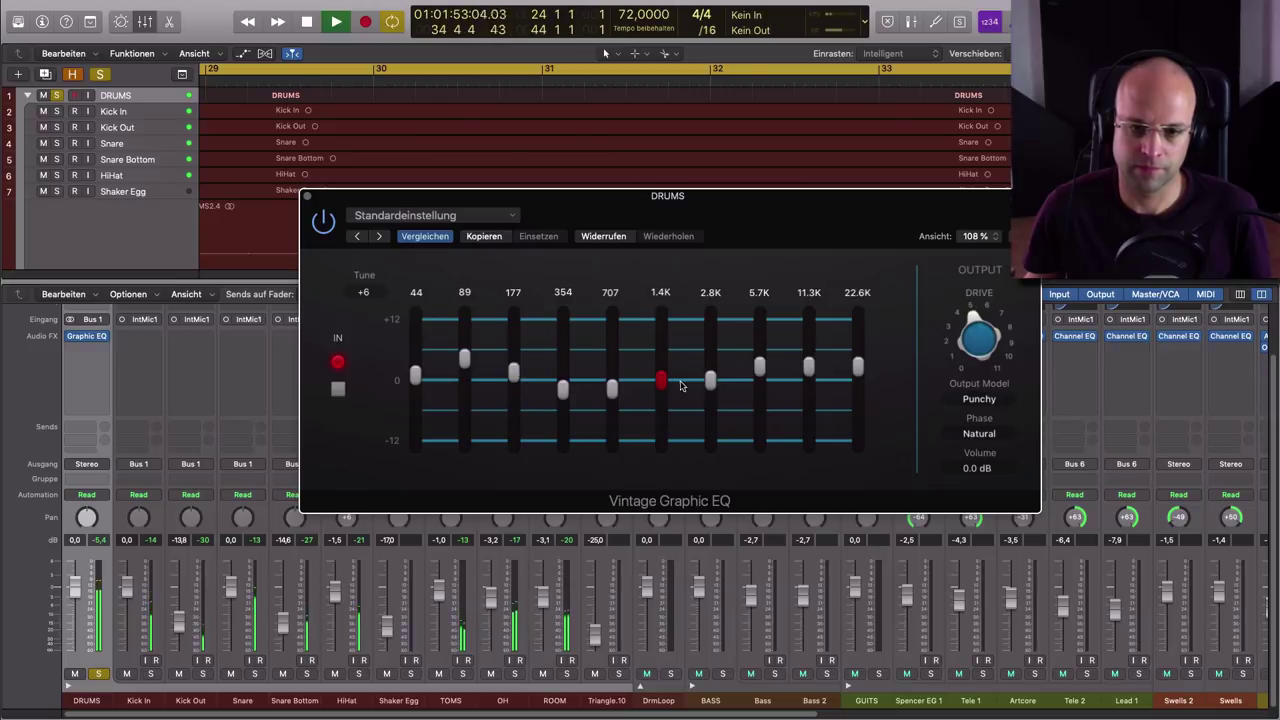
pyautogui.moveTo(707, 388); pyautogui.dragTo(712, 381)
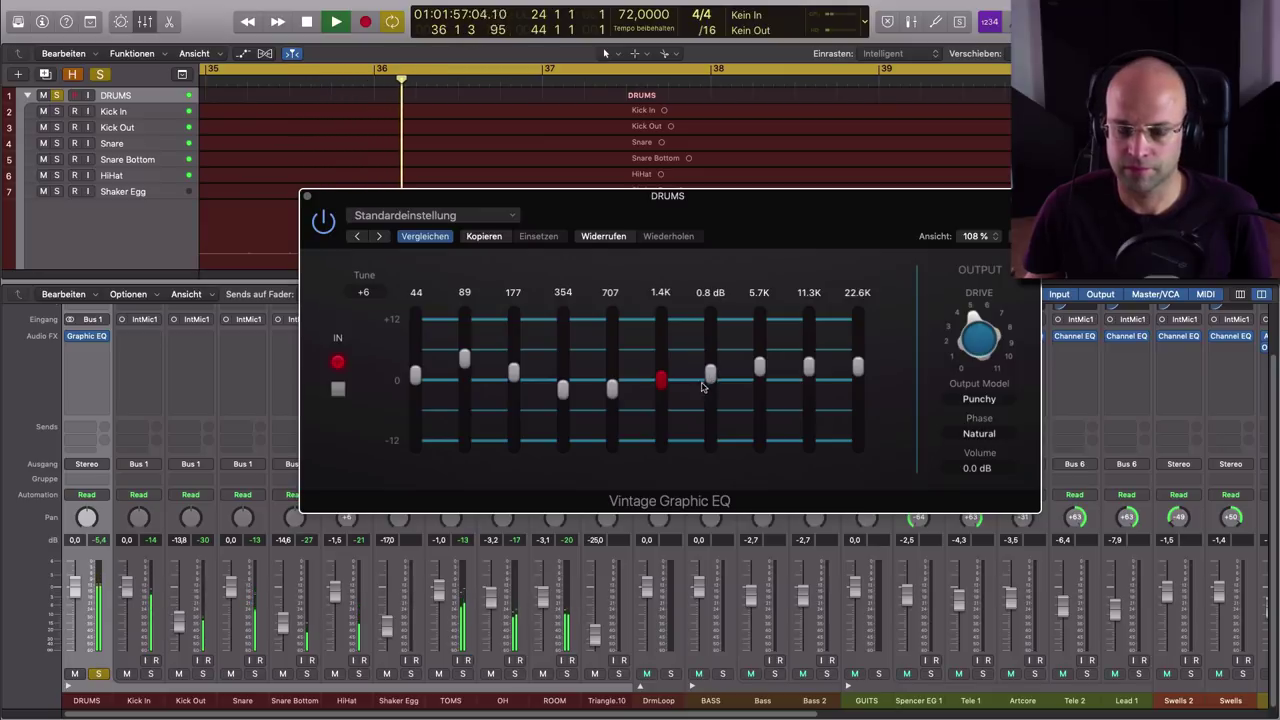
# Stop playback and slightly reduce the boosts on the 5.7K and 89 Hz bands of the graphic EQ
pyautogui.press('space')
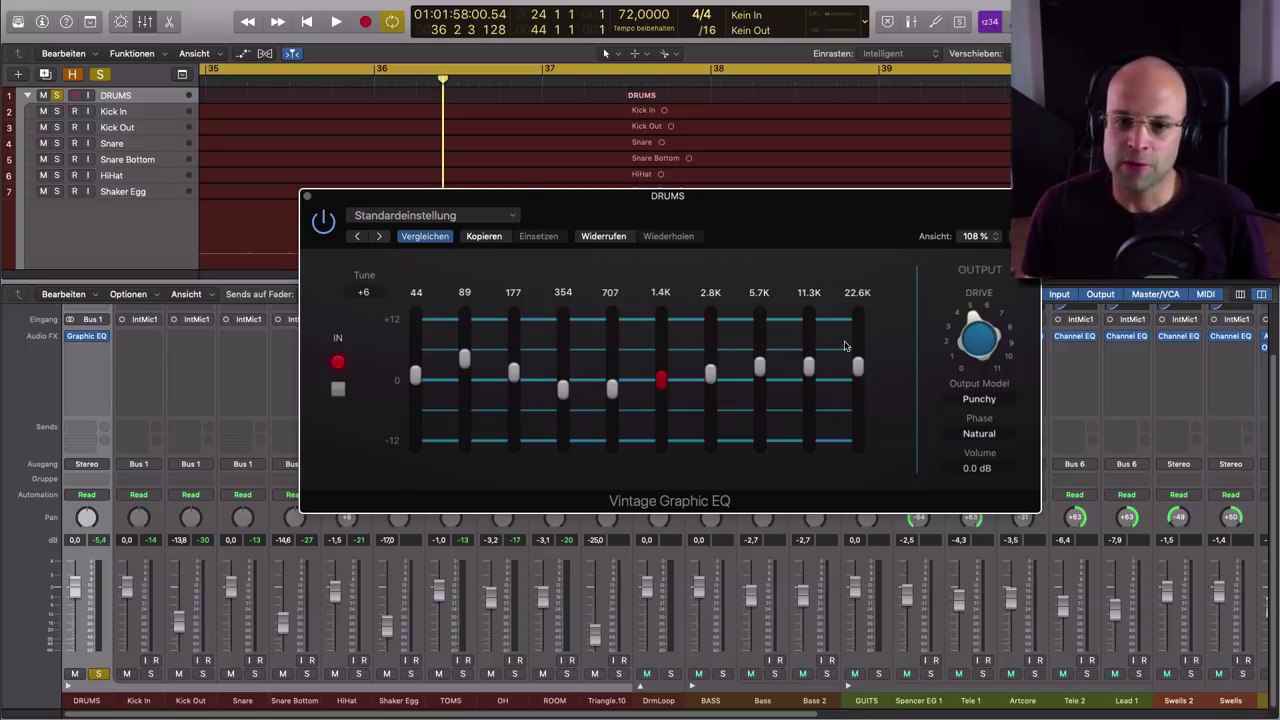
pyautogui.moveTo(760, 368)
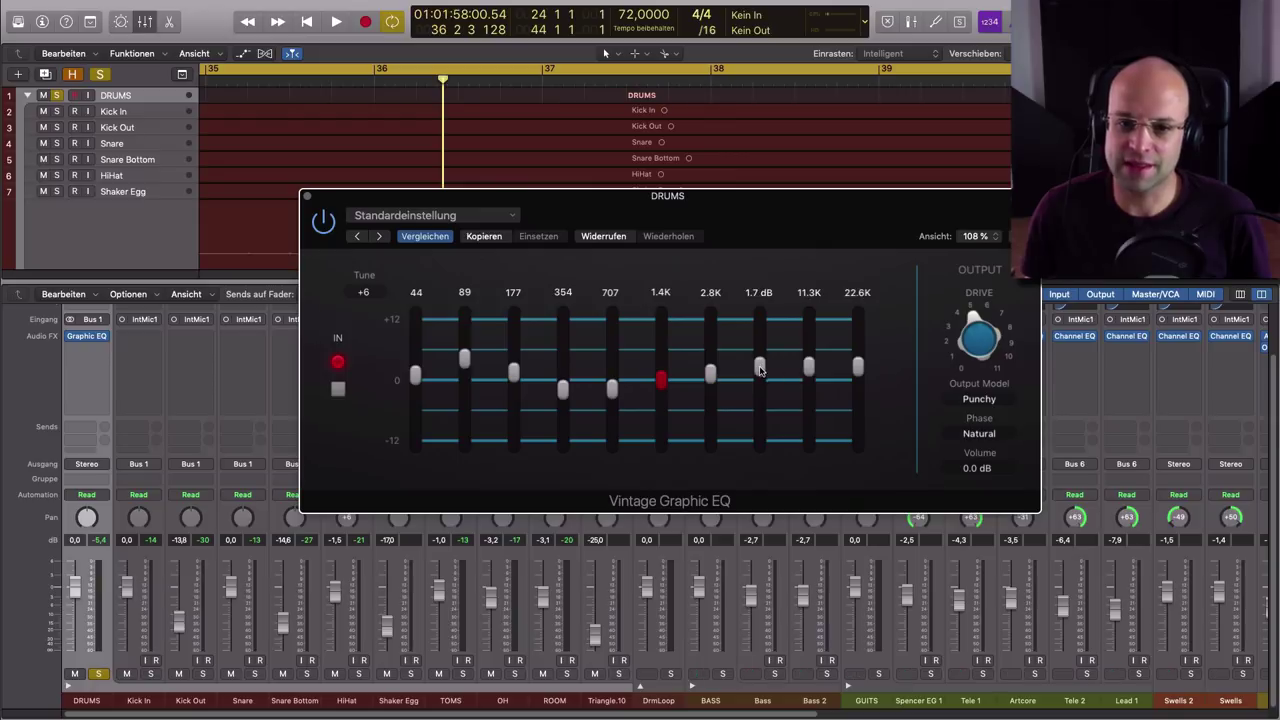
pyautogui.moveTo(808, 369)
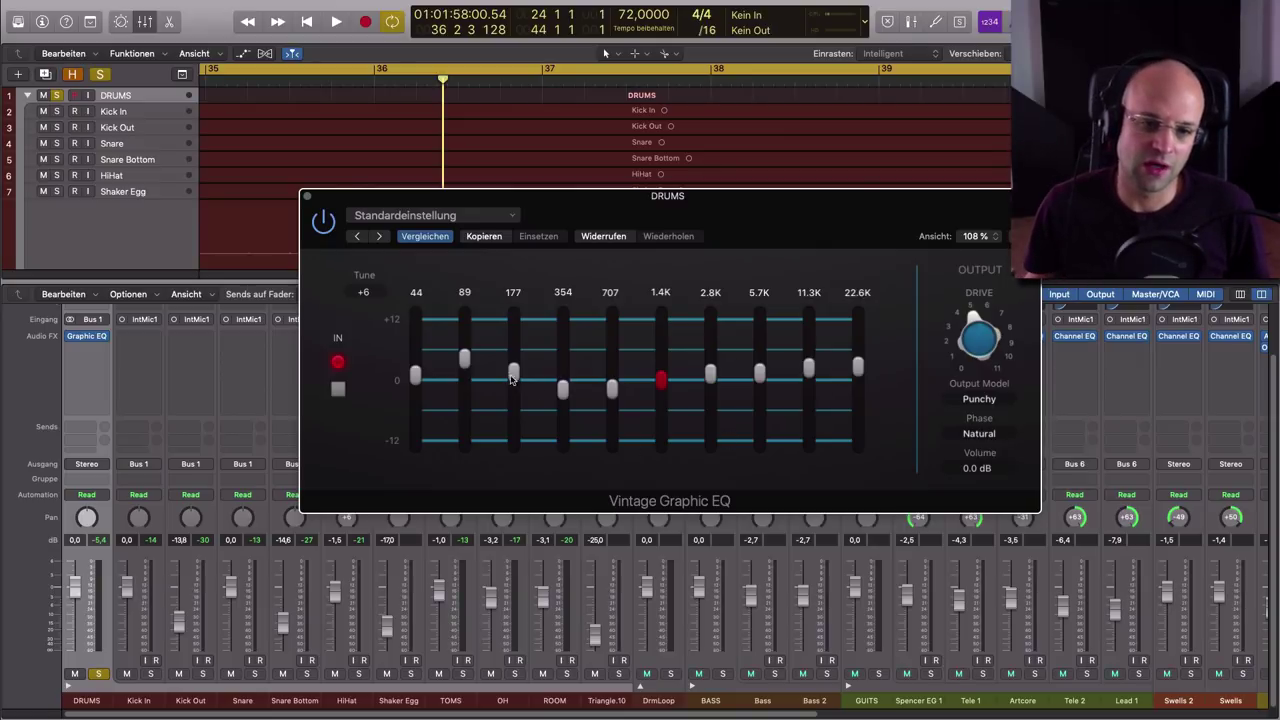
pyautogui.moveTo(465, 358); pyautogui.dragTo(459, 374)
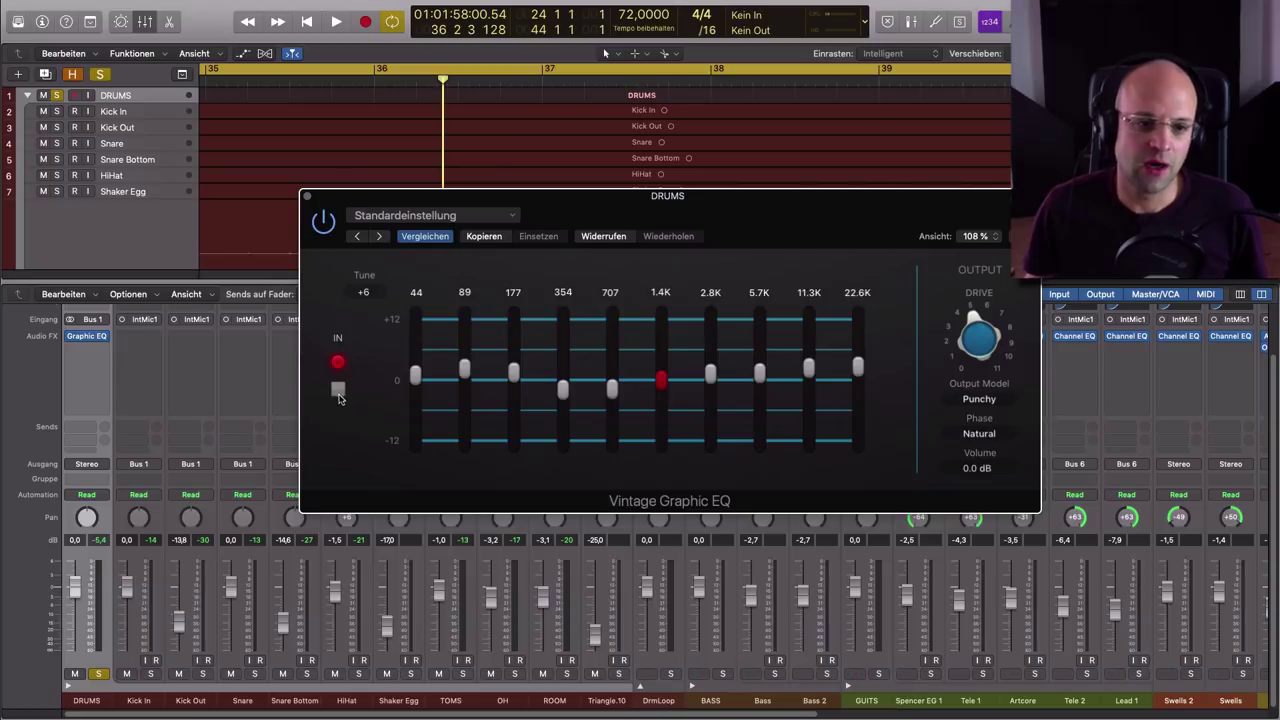
# Play the drums and compare the bus sound with the graphic EQ switched out and switched in
pyautogui.moveTo(540, 214); pyautogui.dragTo(533, 217)
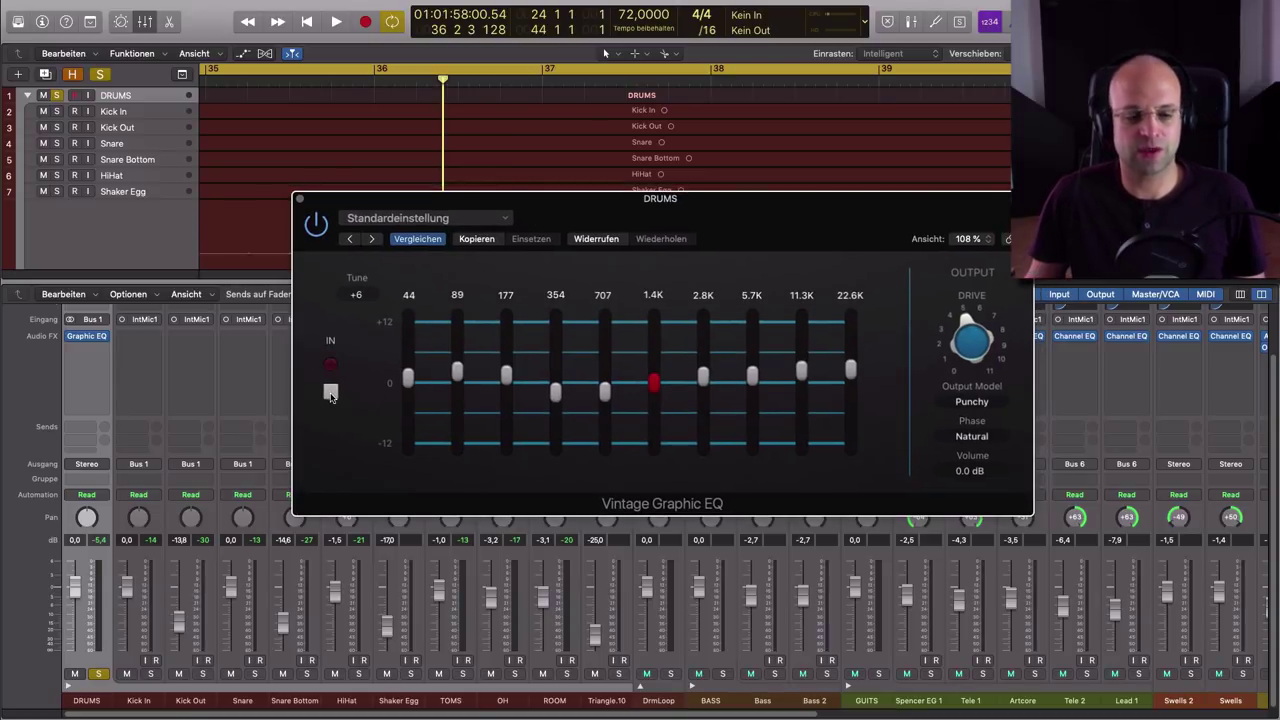
pyautogui.press('space')
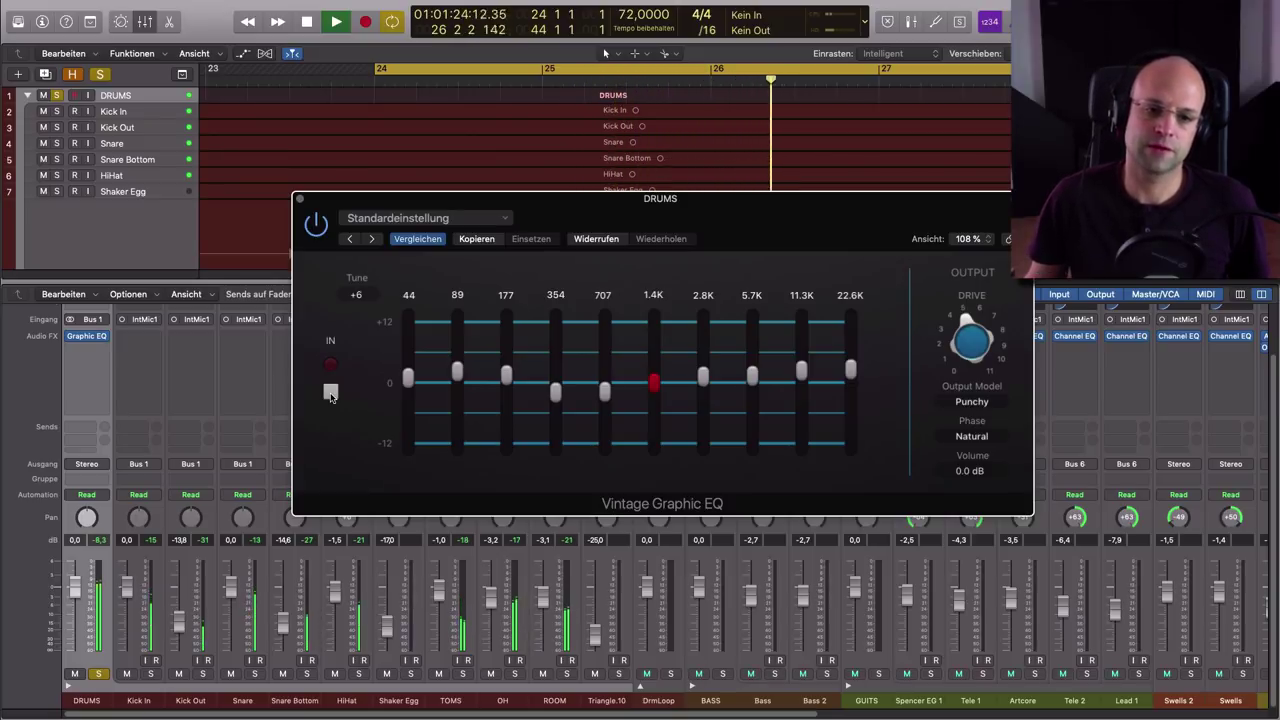
pyautogui.click(331, 392)
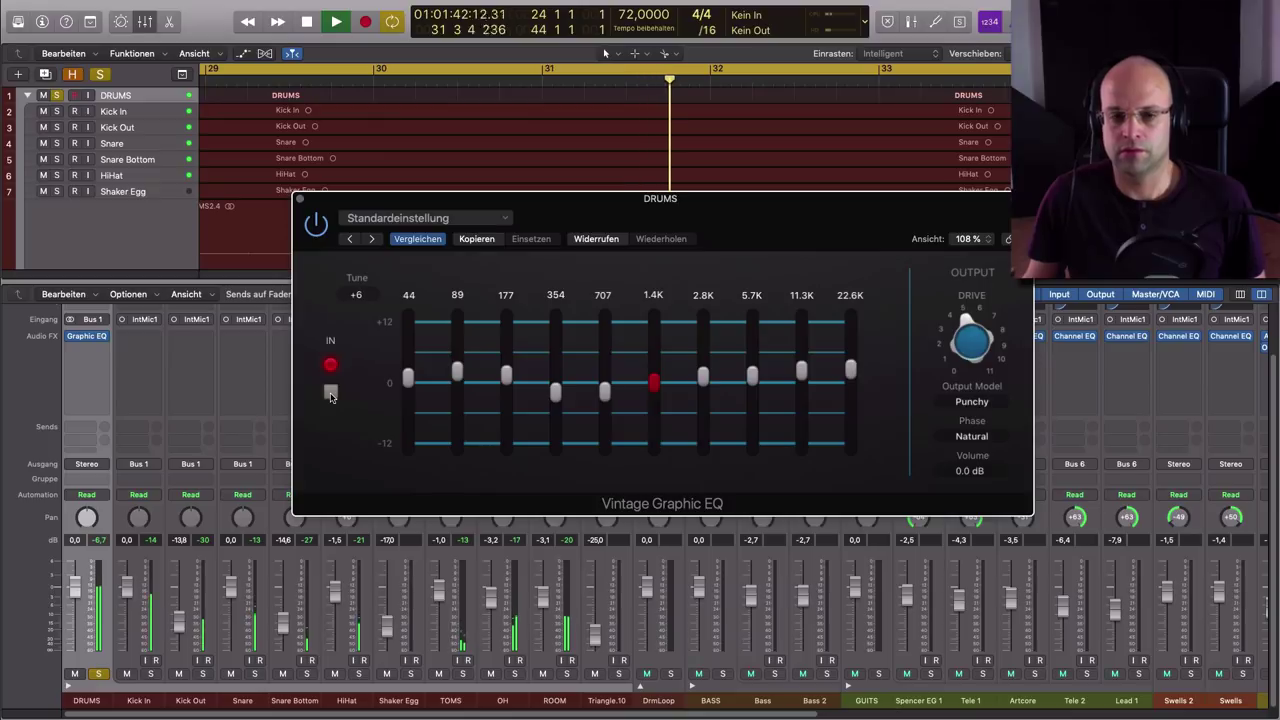
pyautogui.press('space')
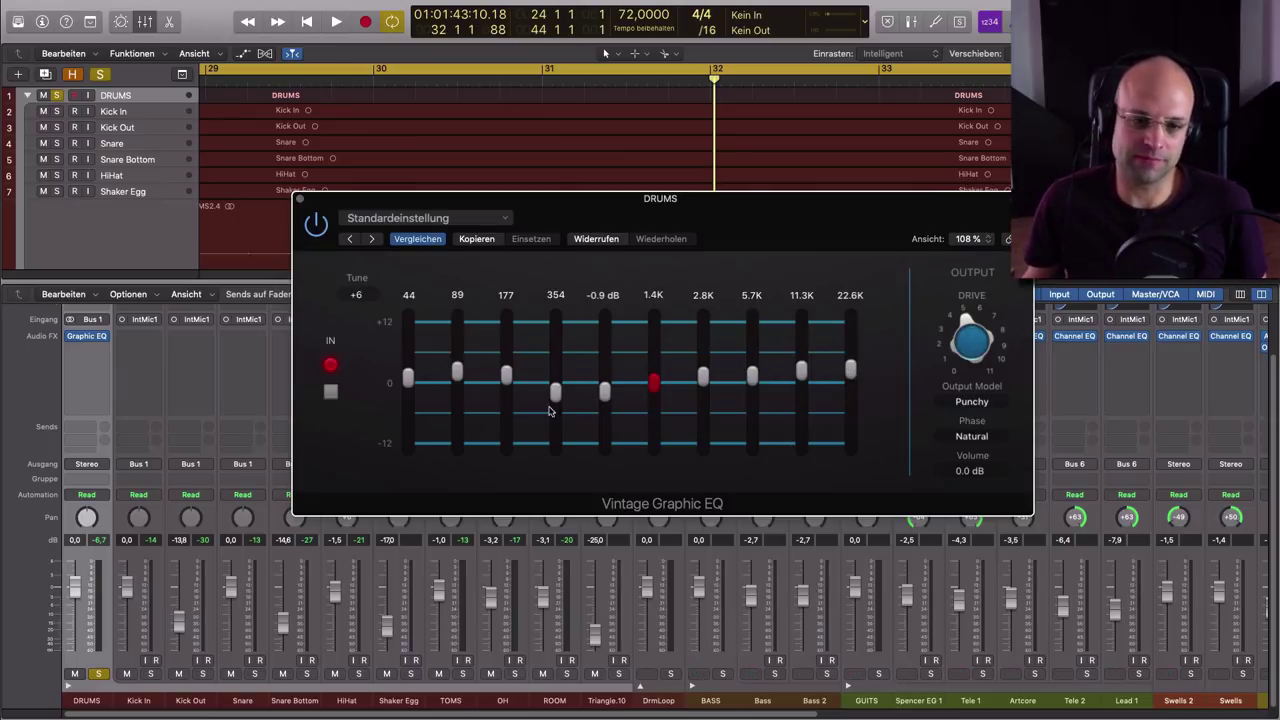
pyautogui.moveTo(598, 387)
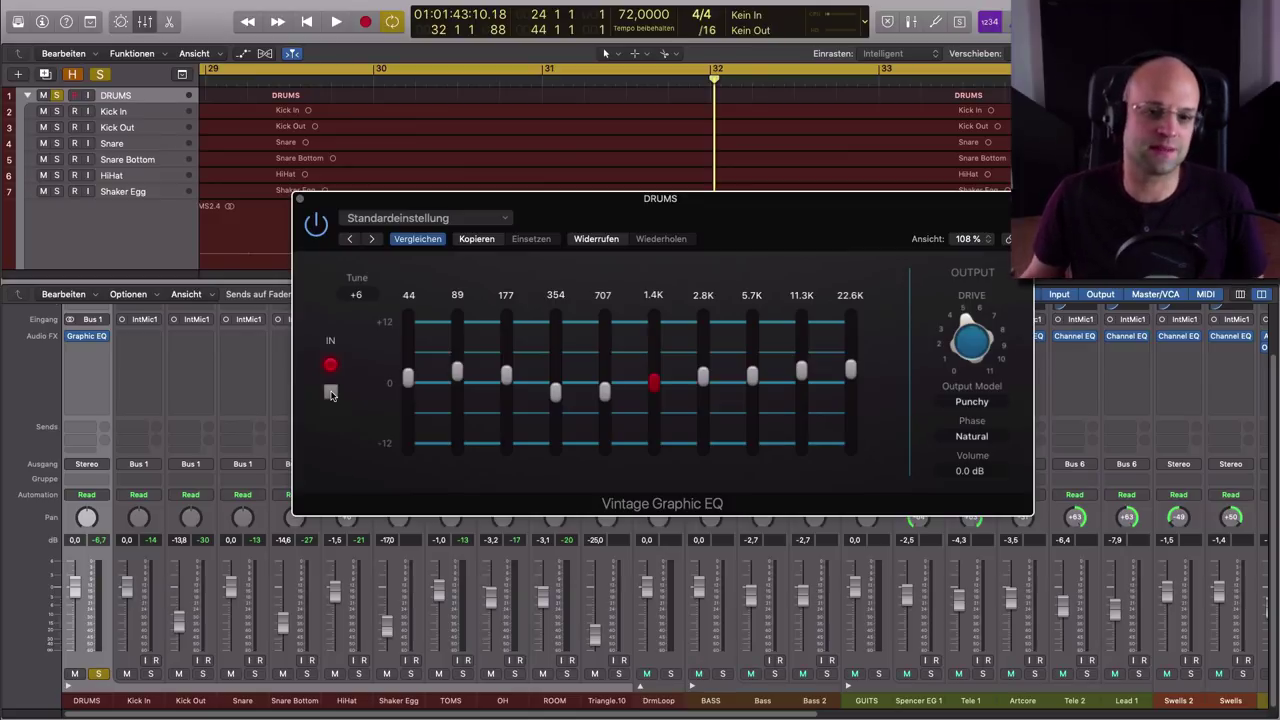
# Close the EQ window, insert a stereo VC 160 compressor below it on the DRUMS bus and move its window to the middle
pyautogui.moveTo(597, 201); pyautogui.dragTo(650, 201)
pyautogui.click(342, 199)
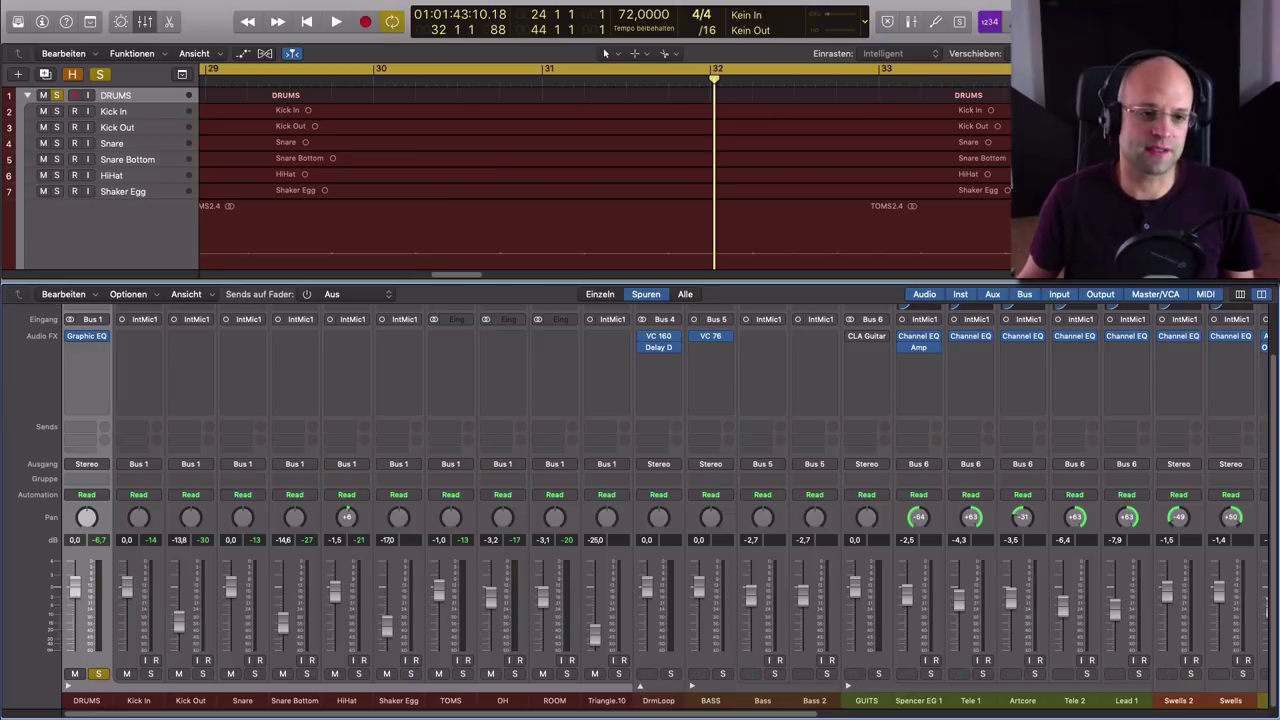
pyautogui.click(98, 350)
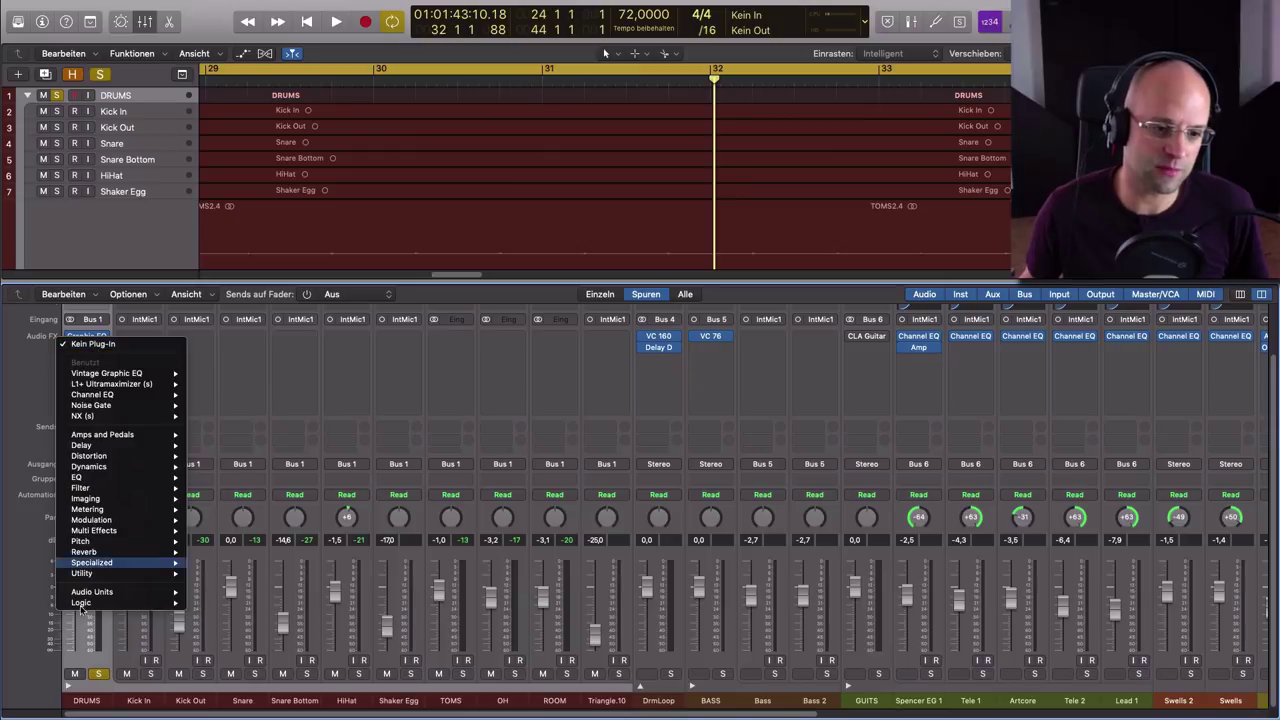
pyautogui.moveTo(106, 595)
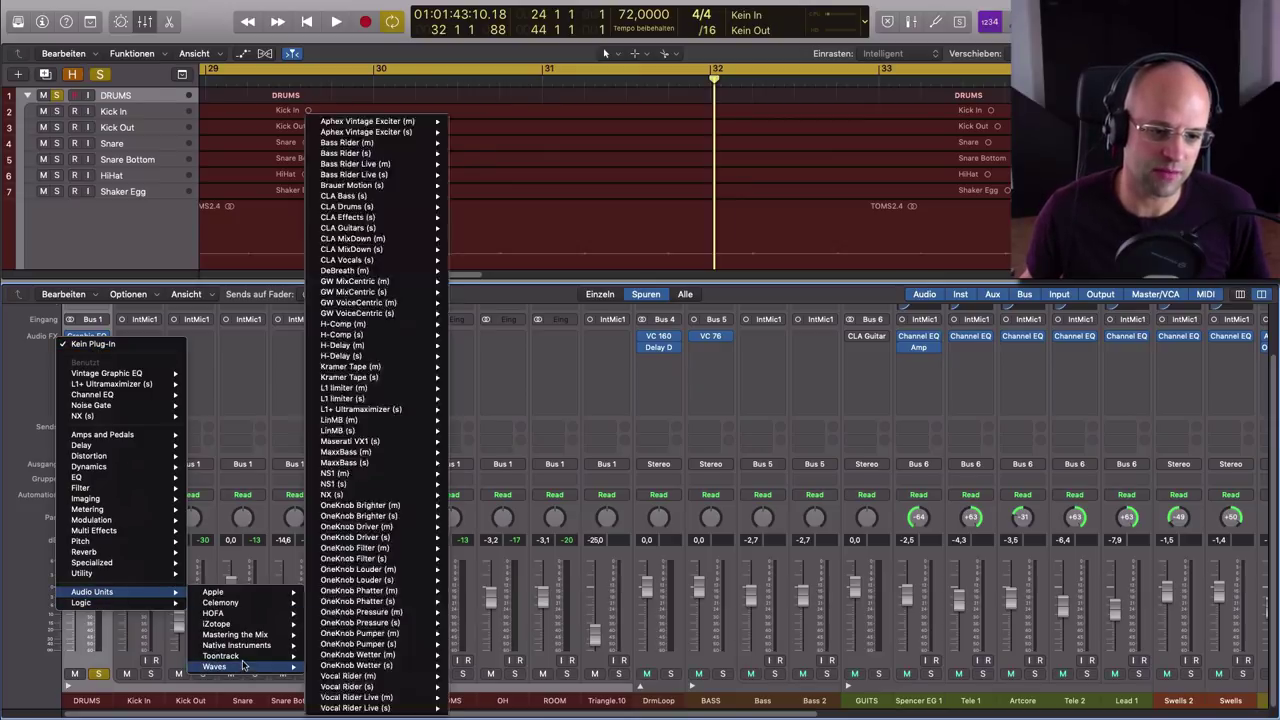
pyautogui.moveTo(240, 646)
pyautogui.moveTo(405, 708)
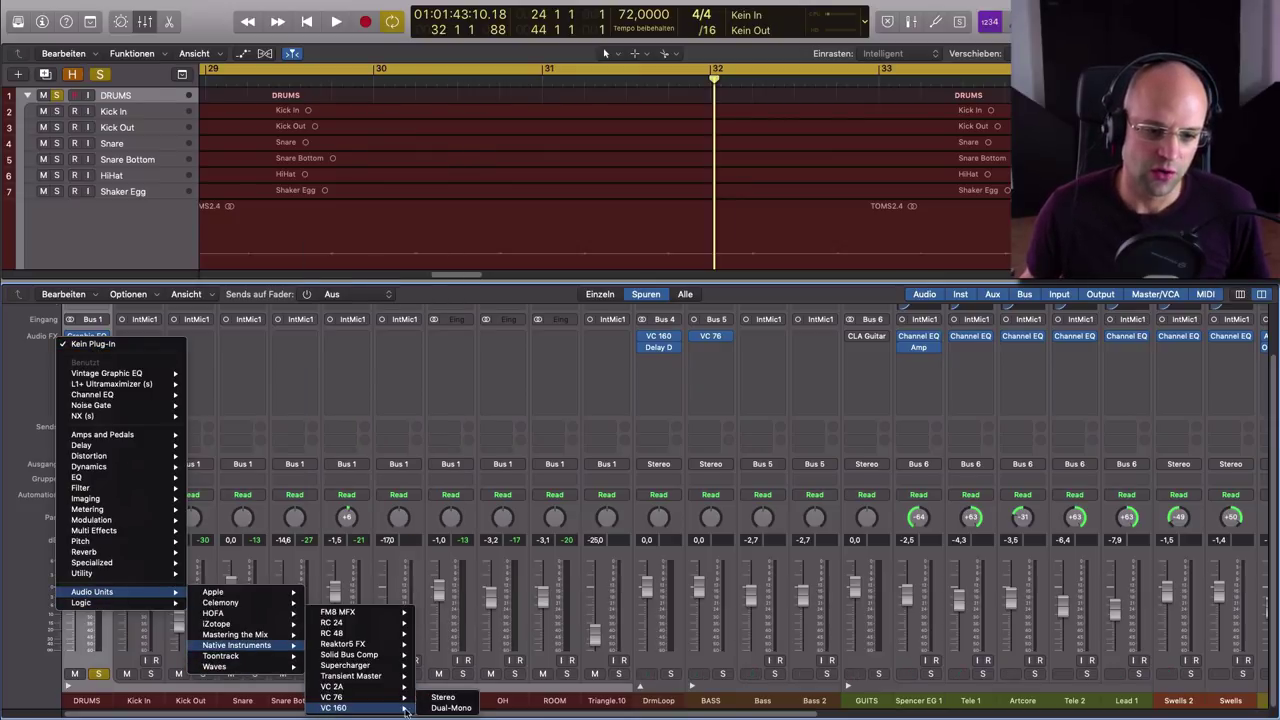
pyautogui.click(441, 698)
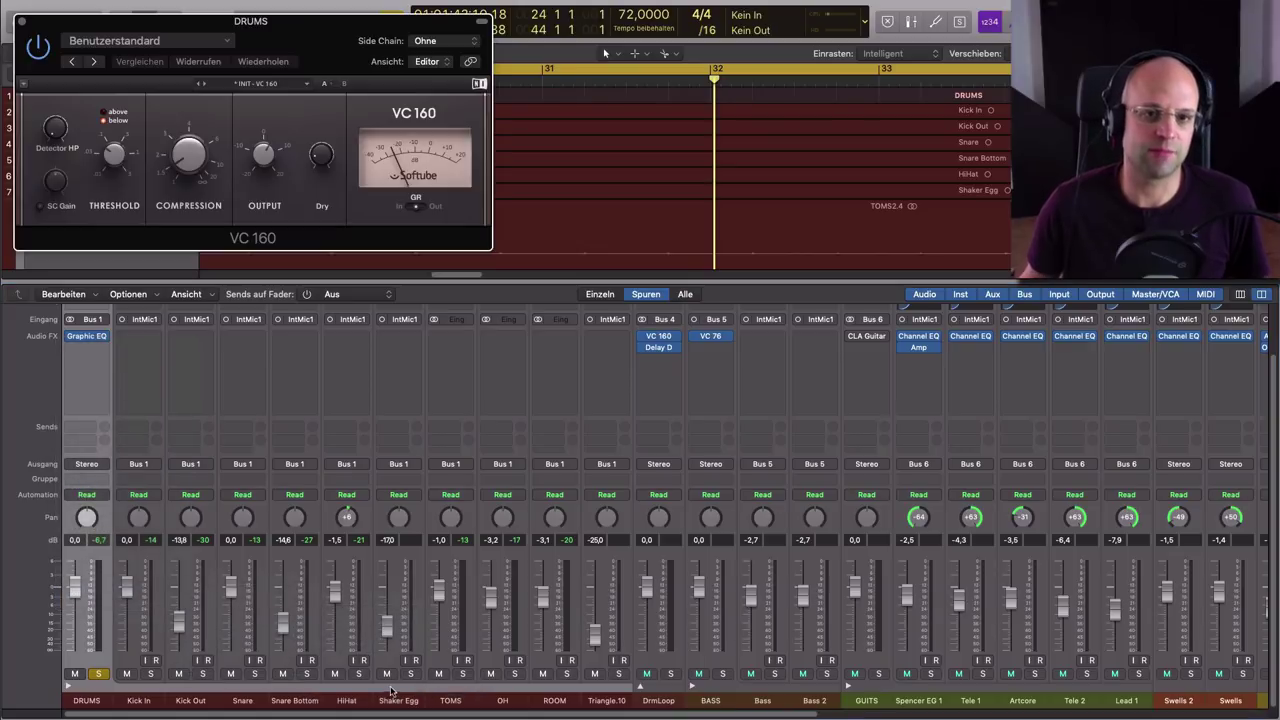
pyautogui.moveTo(298, 43); pyautogui.dragTo(682, 288)
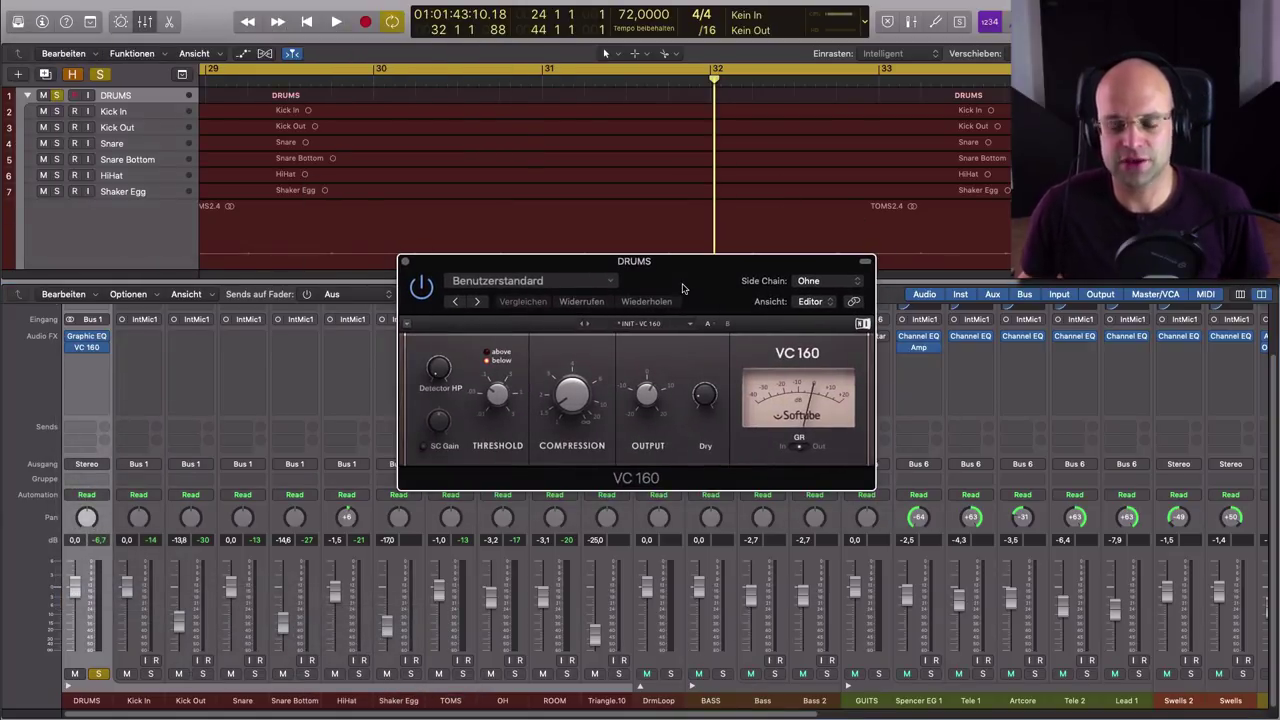
# During playback, activate the VC 160 and set its threshold to 83.5 mV with the output at 0.0 dB
pyautogui.moveTo(646, 396); pyautogui.dragTo(646, 420)
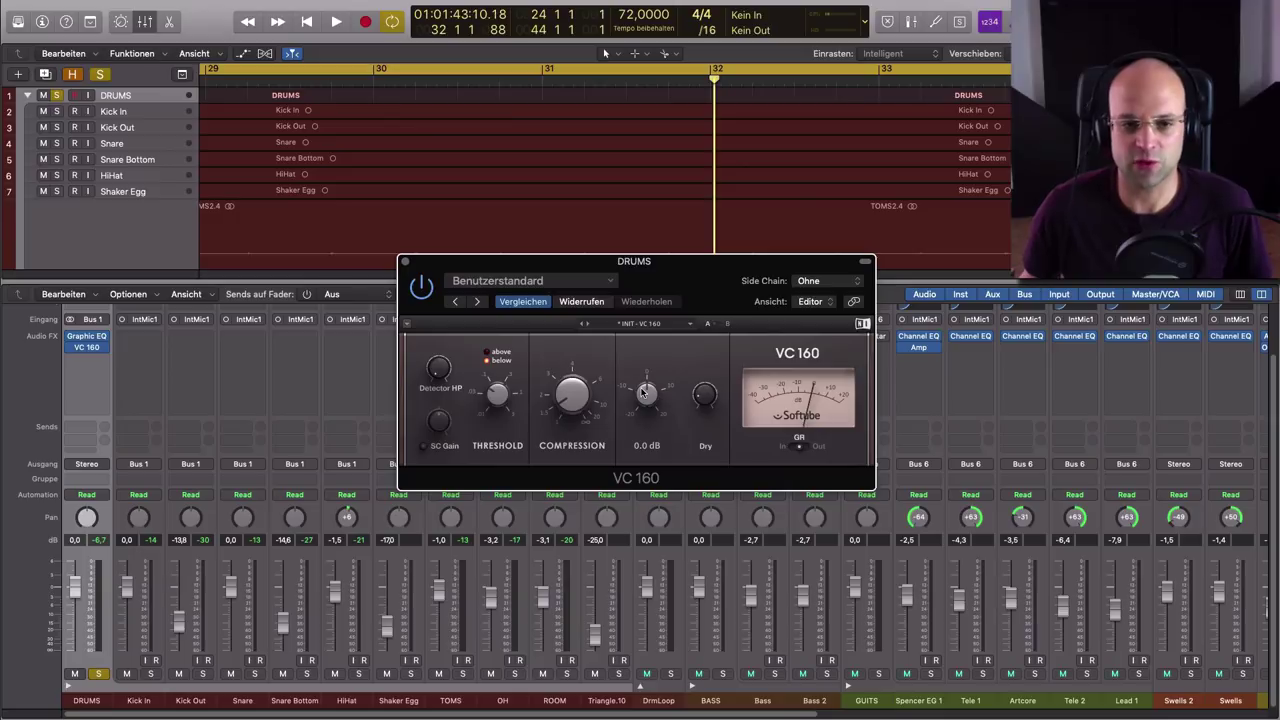
pyautogui.press('space')
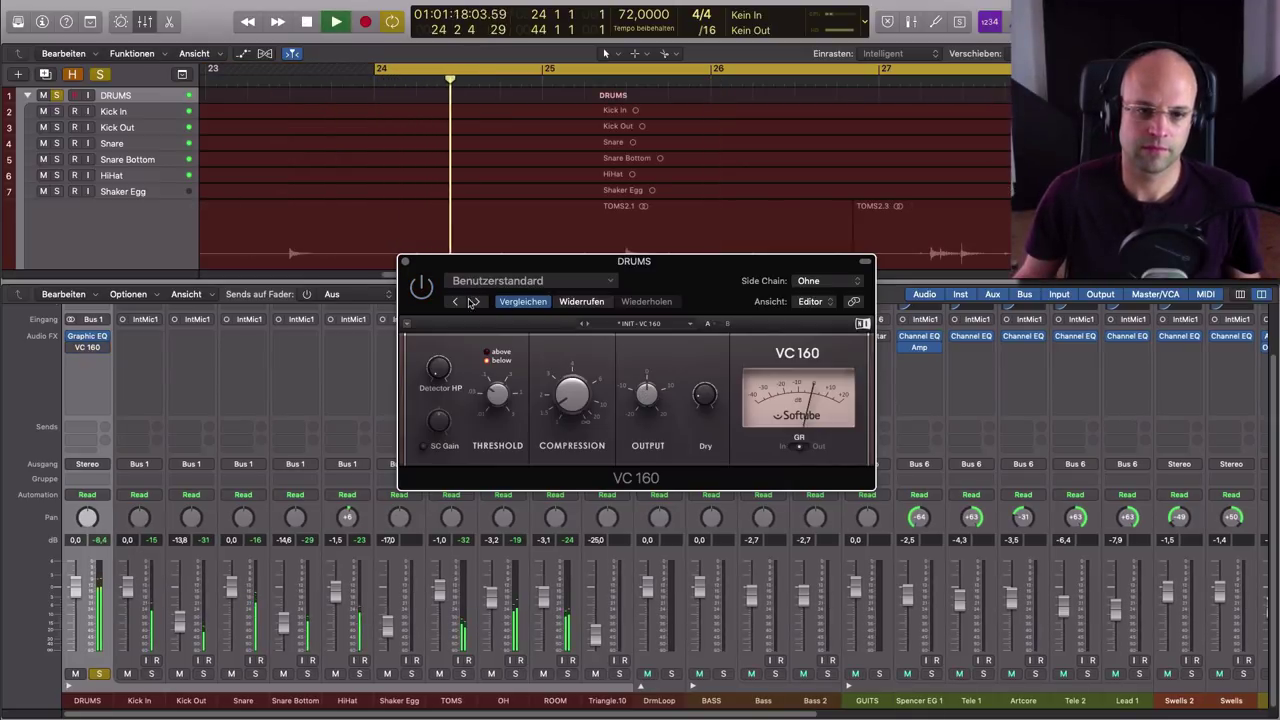
pyautogui.click(420, 288)
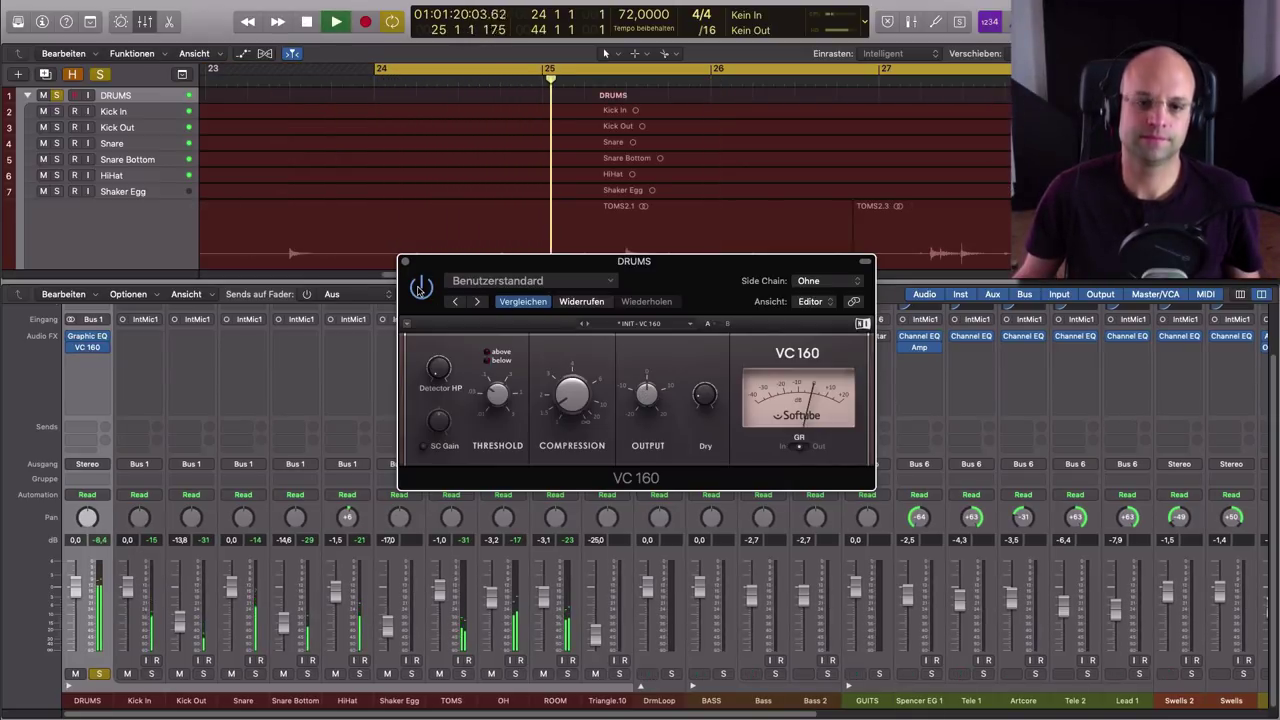
pyautogui.moveTo(654, 290); pyautogui.dragTo(642, 294)
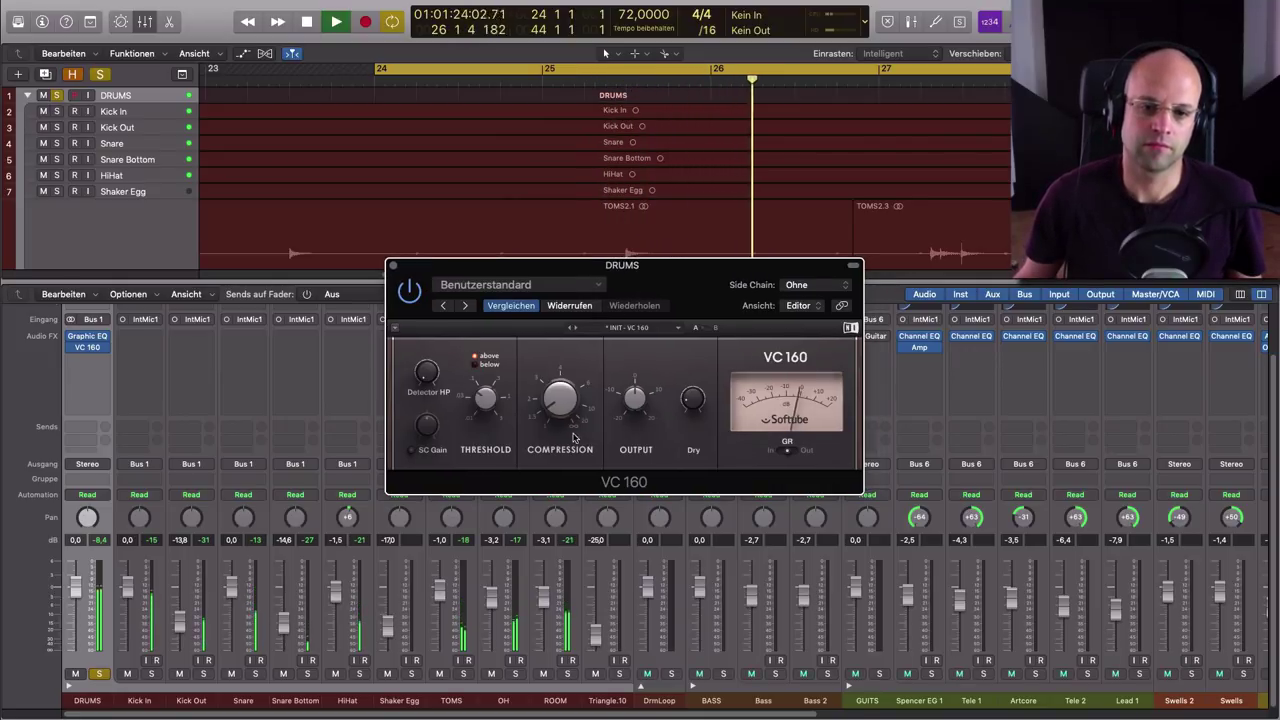
pyautogui.moveTo(484, 398); pyautogui.dragTo(484, 376)
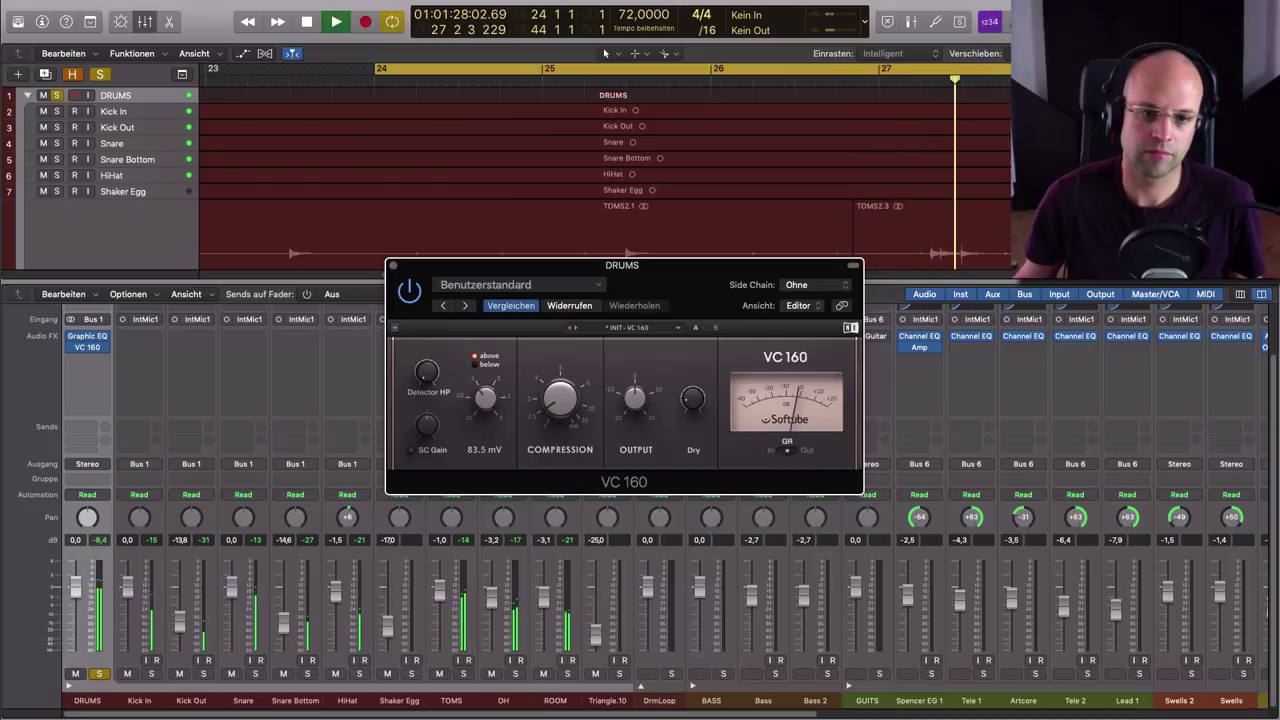
pyautogui.click(582, 400)
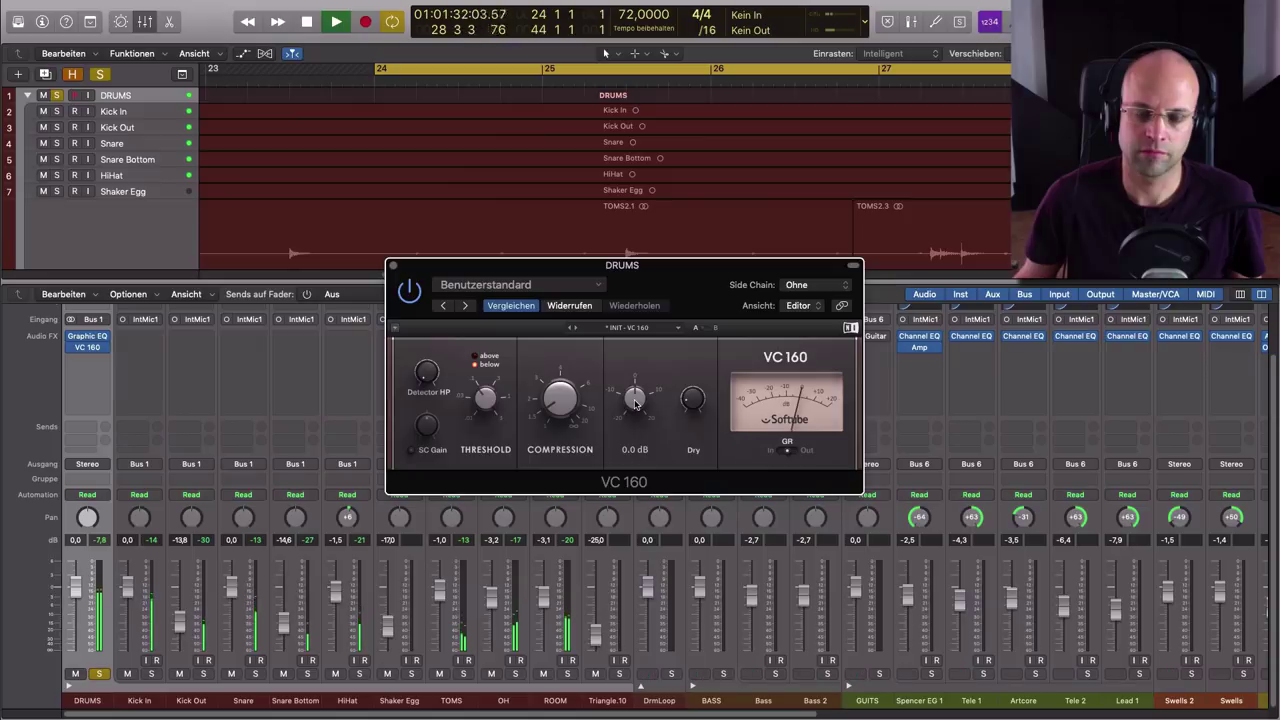
# Compare the drum bus with the VC 160 bypassed and active while checking its output and compression settings, and stop playback
pyautogui.click(414, 299)
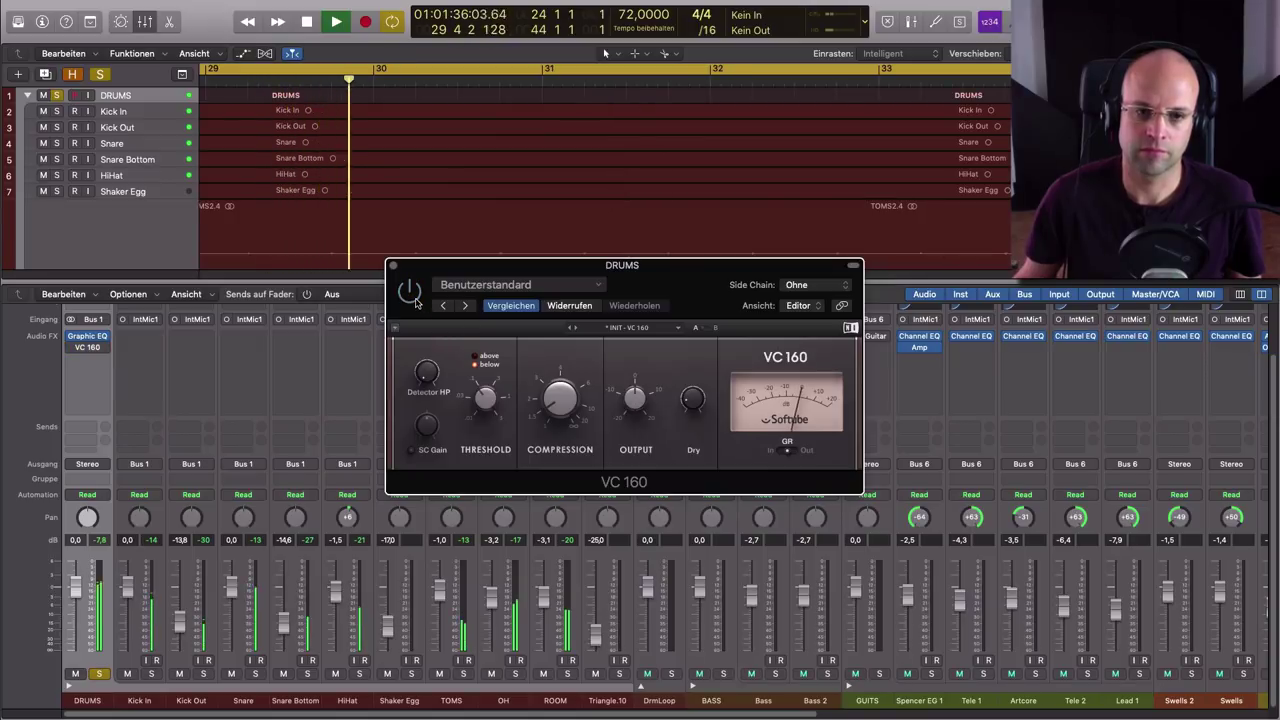
pyautogui.click(414, 299)
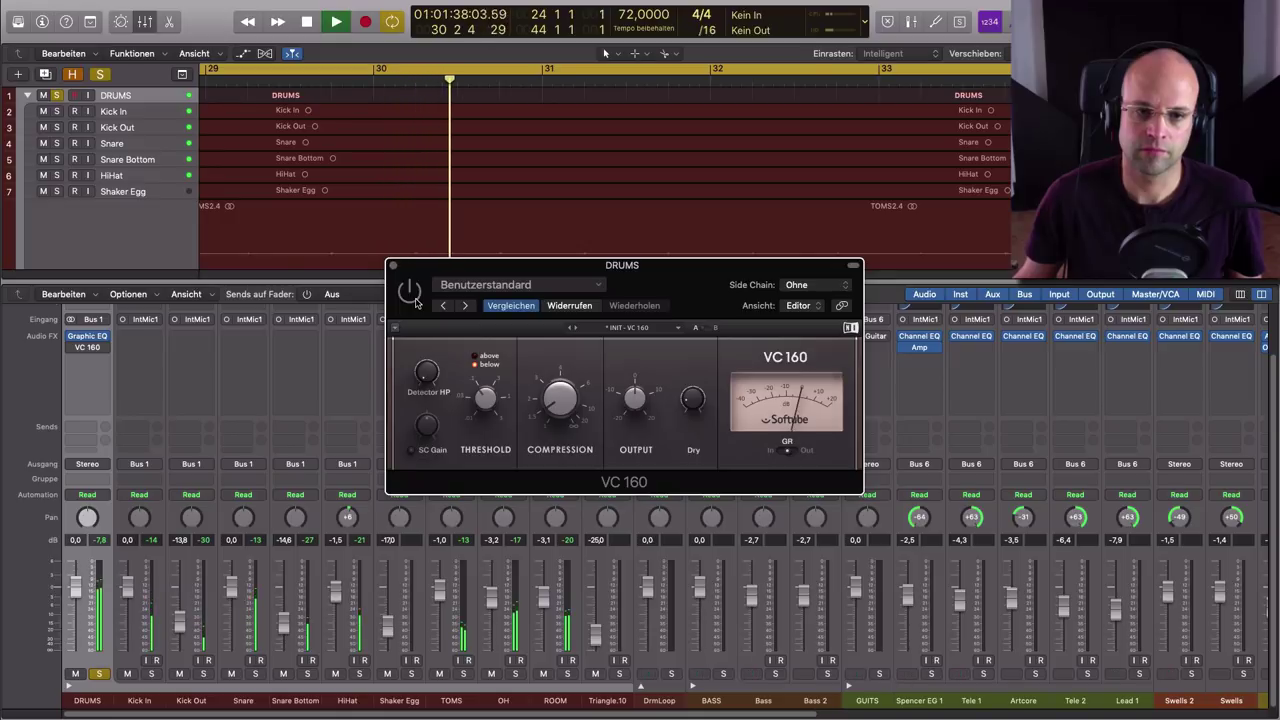
pyautogui.moveTo(634, 400)
pyautogui.moveTo(634, 400); pyautogui.dragTo(627, 405)
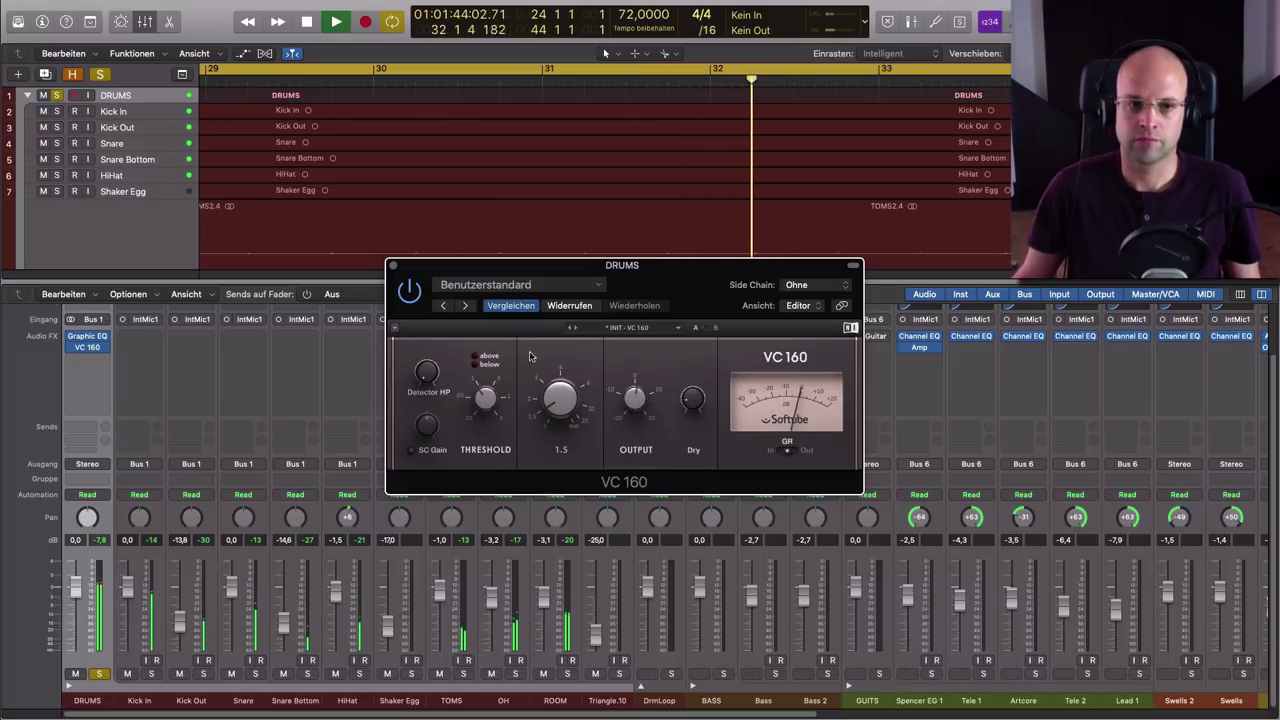
pyautogui.click(408, 291)
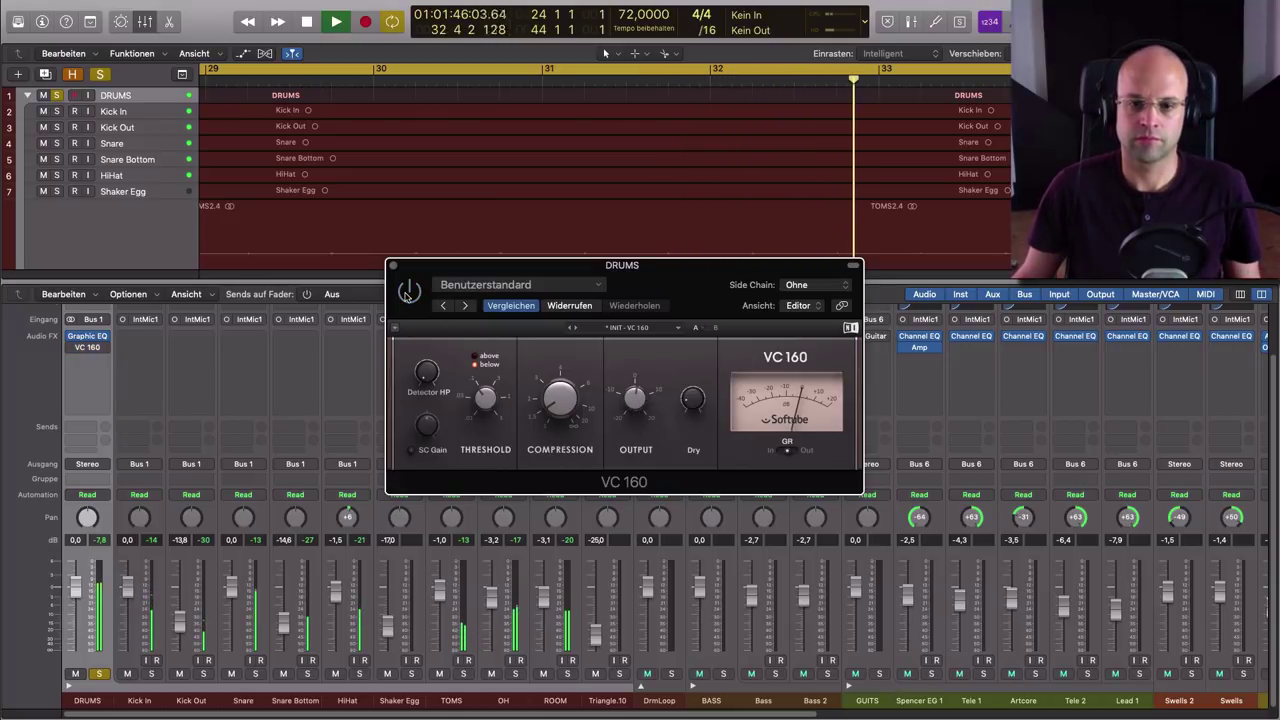
pyautogui.click(408, 291)
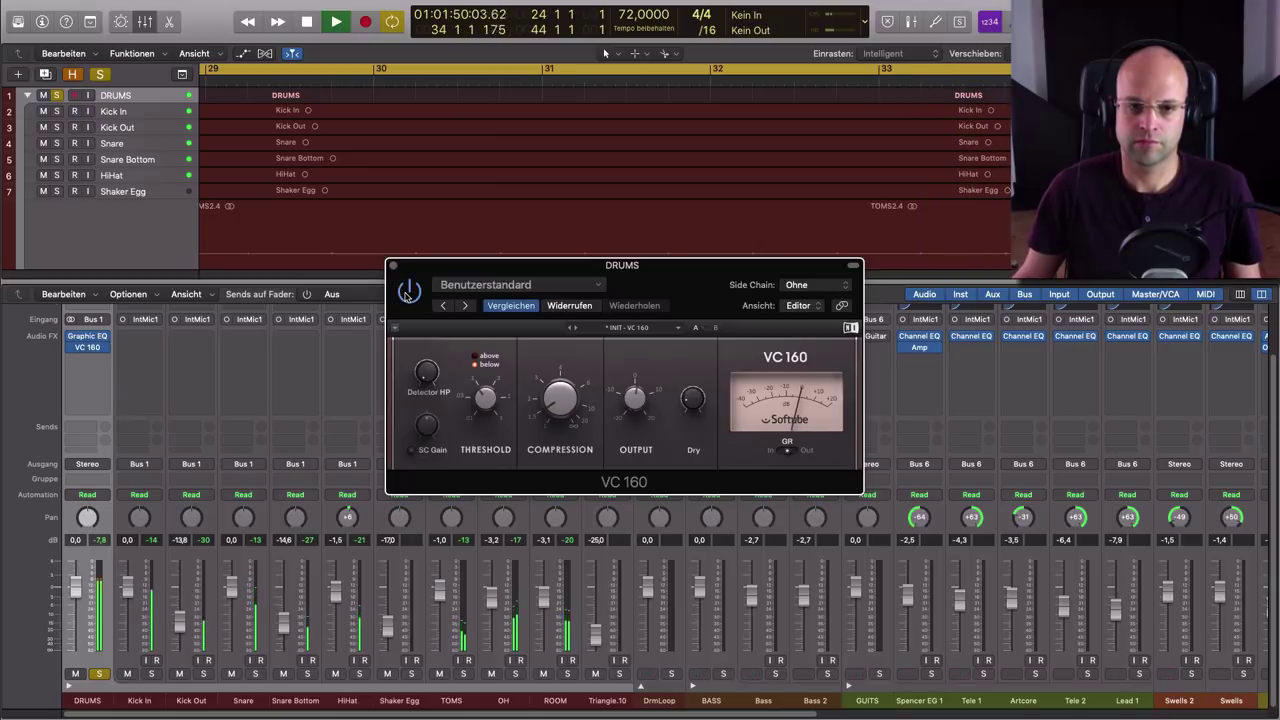
pyautogui.press('space')
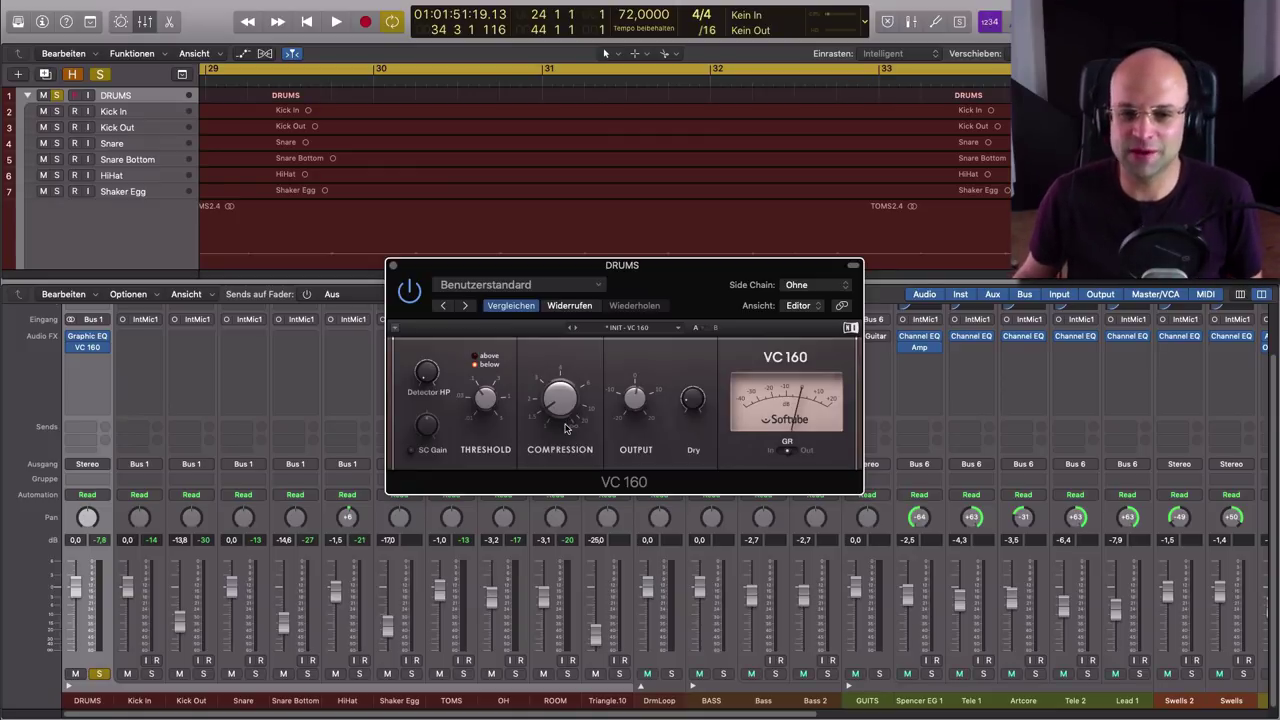
# Shrink the Vintage Graphic EQ window to 71 % and arrange it side by side with the VC 160 window
pyautogui.moveTo(547, 417)
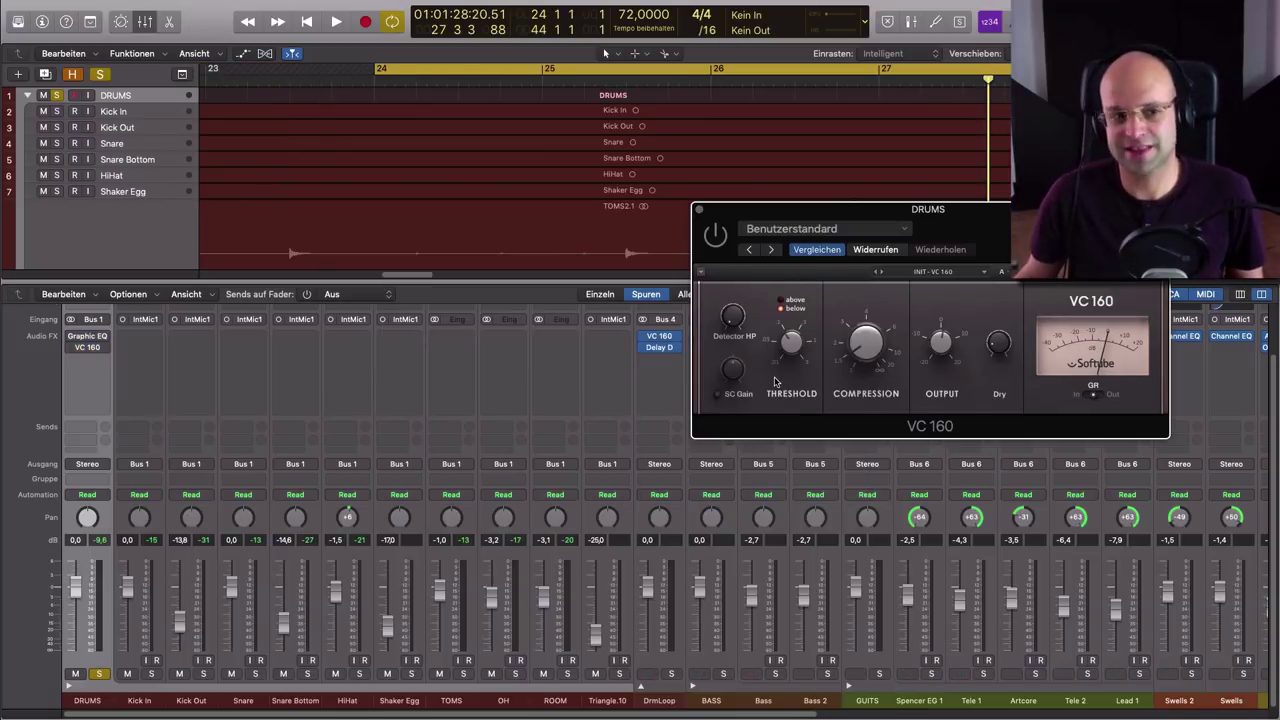
pyautogui.moveTo(843, 213); pyautogui.dragTo(887, 251)
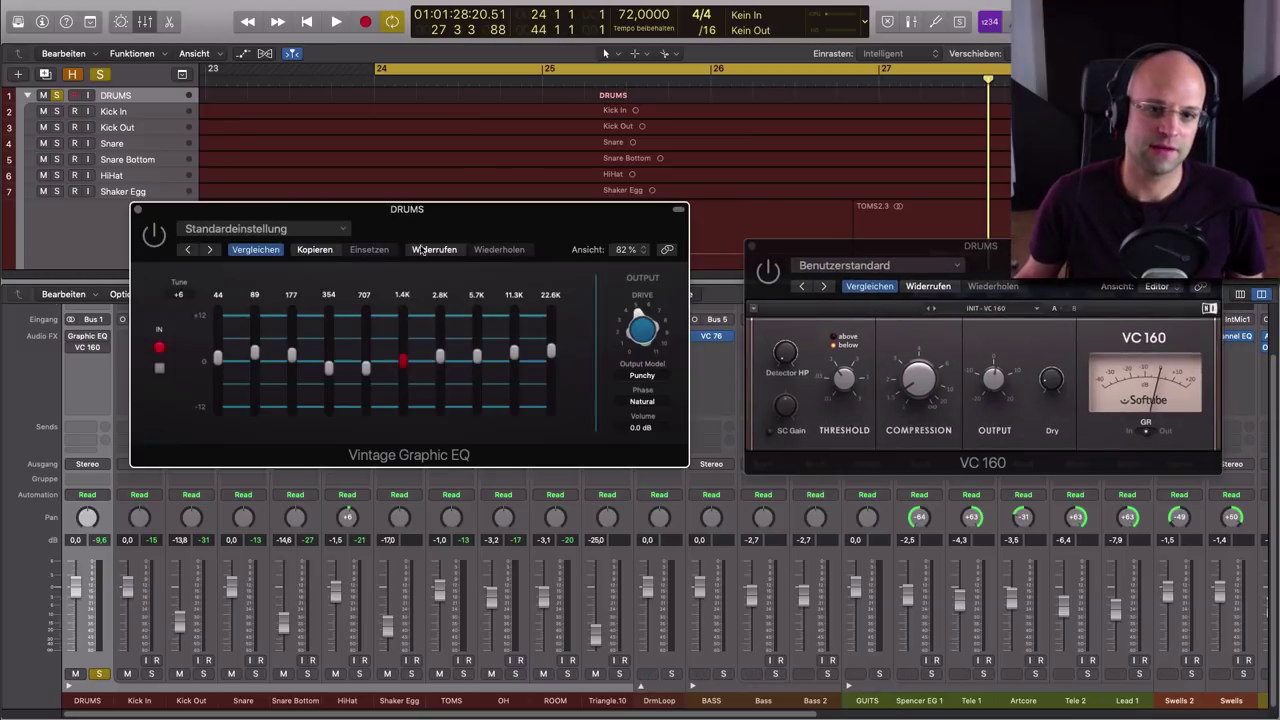
pyautogui.moveTo(436, 208); pyautogui.dragTo(455, 236)
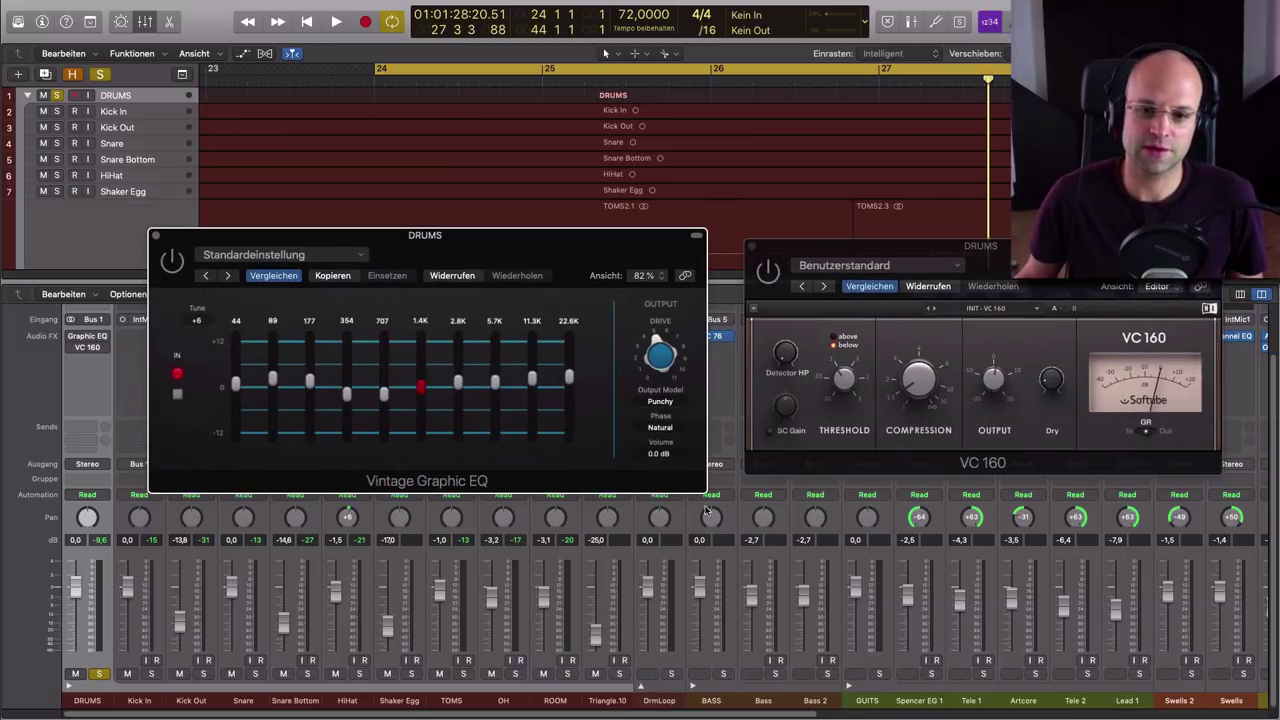
pyautogui.moveTo(700, 490); pyautogui.dragTo(694, 477)
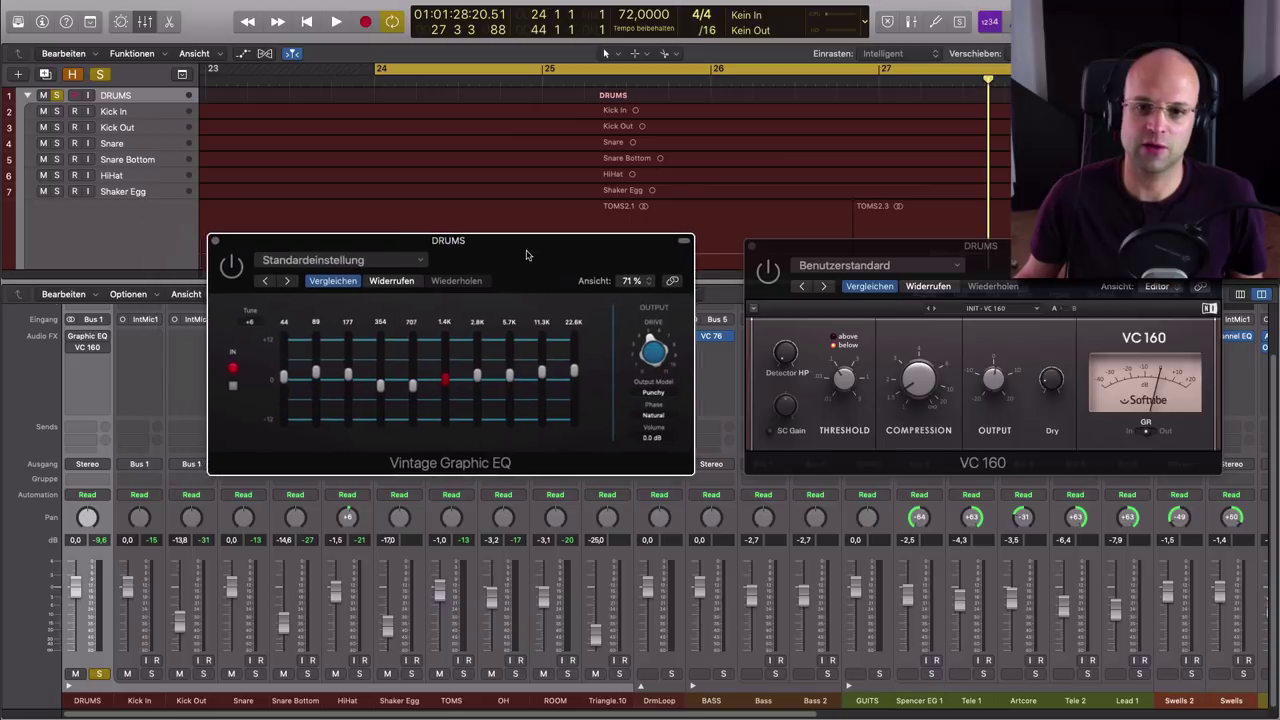
pyautogui.moveTo(640, 250); pyautogui.dragTo(659, 261)
pyautogui.moveTo(785, 250); pyautogui.dragTo(754, 258)
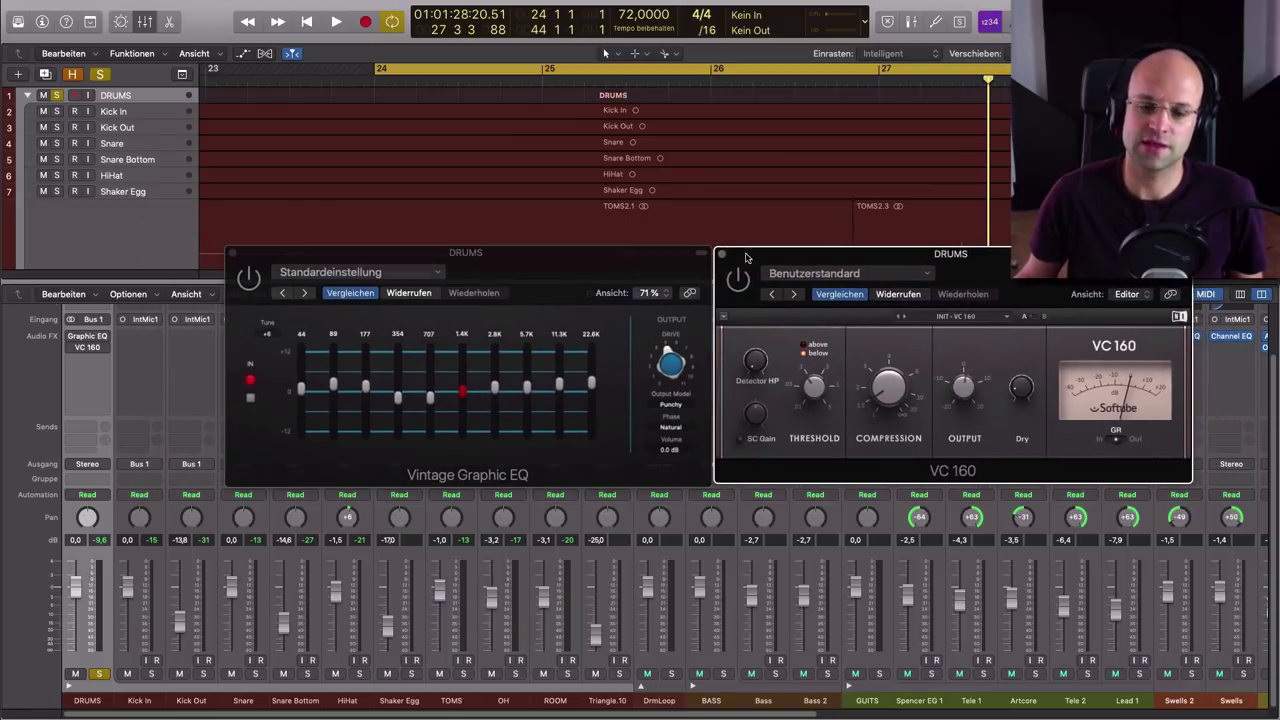
# During playback, activate the bypassed Vintage Graphic EQ first and the VC 160 second to hear each stage, and stop playback
pyautogui.click(879, 78)
pyautogui.press('space')
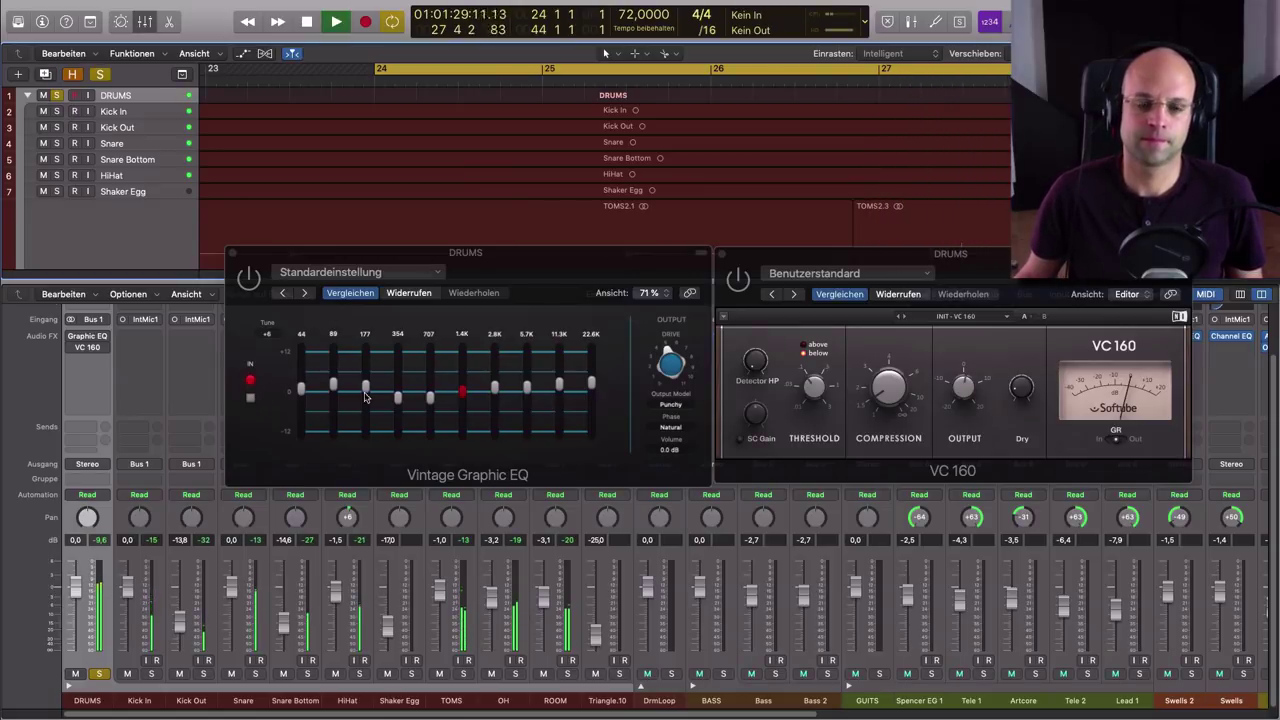
pyautogui.click(251, 403)
pyautogui.click(251, 403)
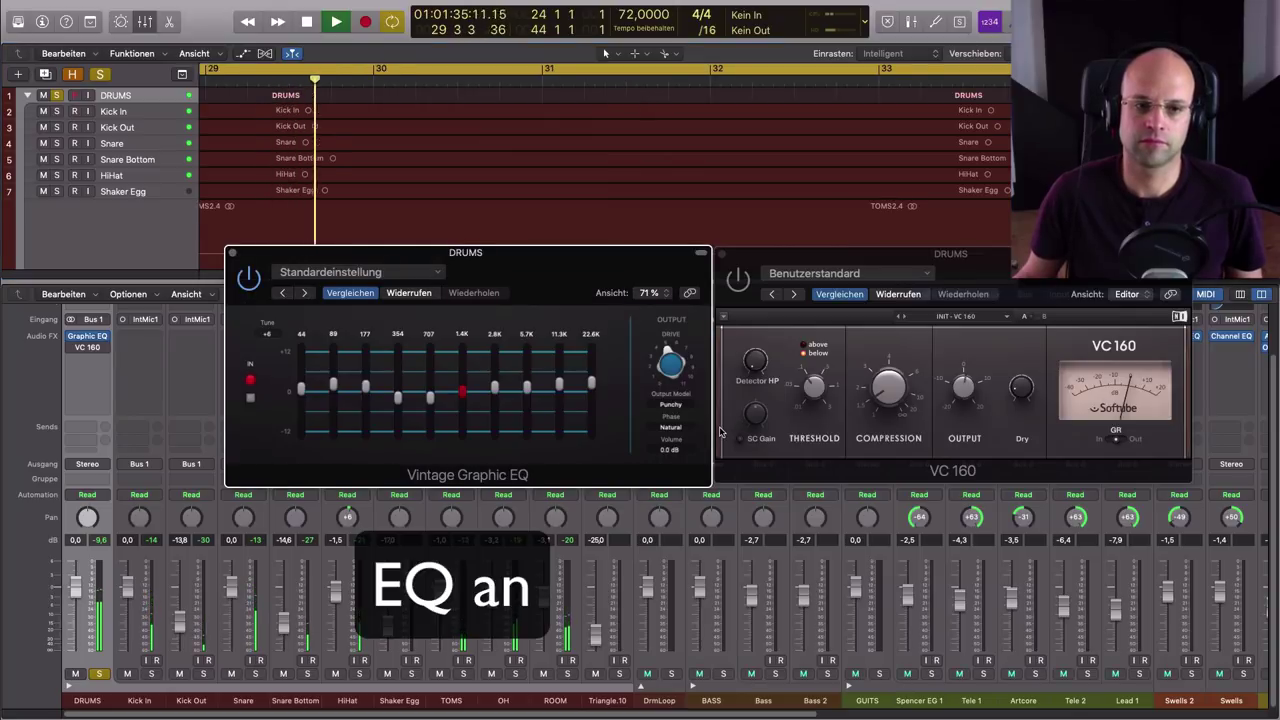
pyautogui.click(738, 281)
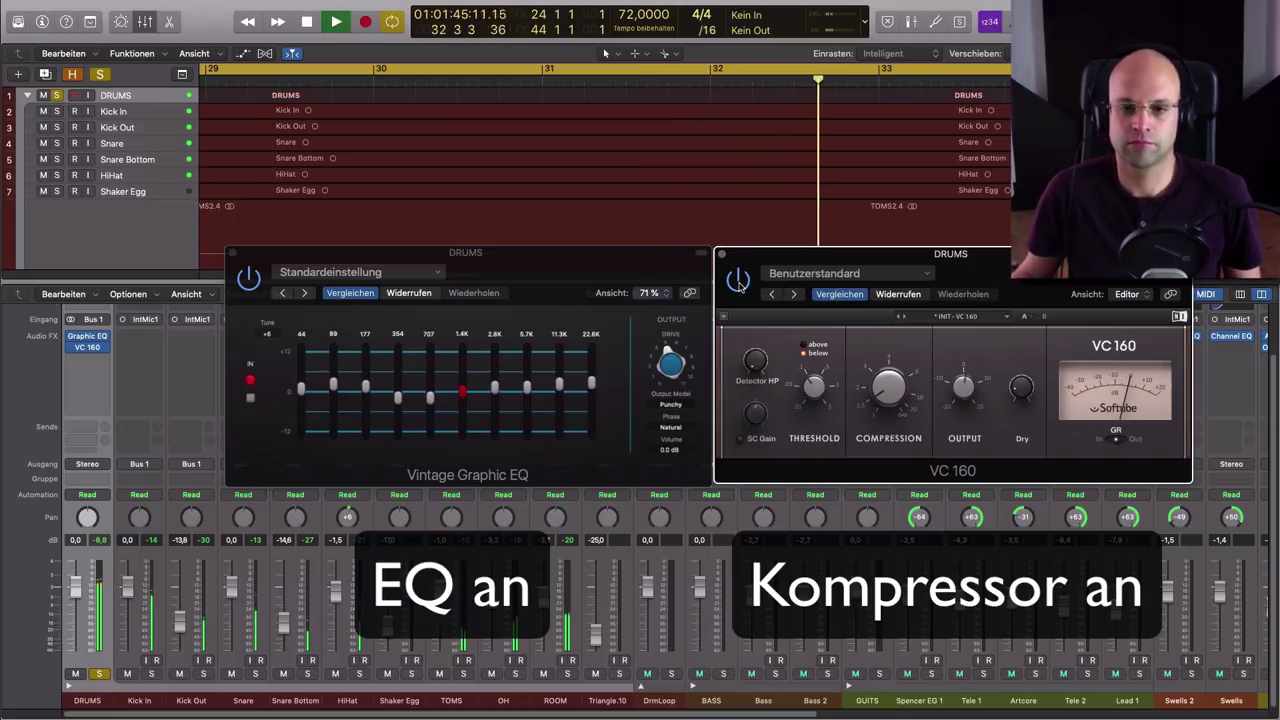
pyautogui.press('space')
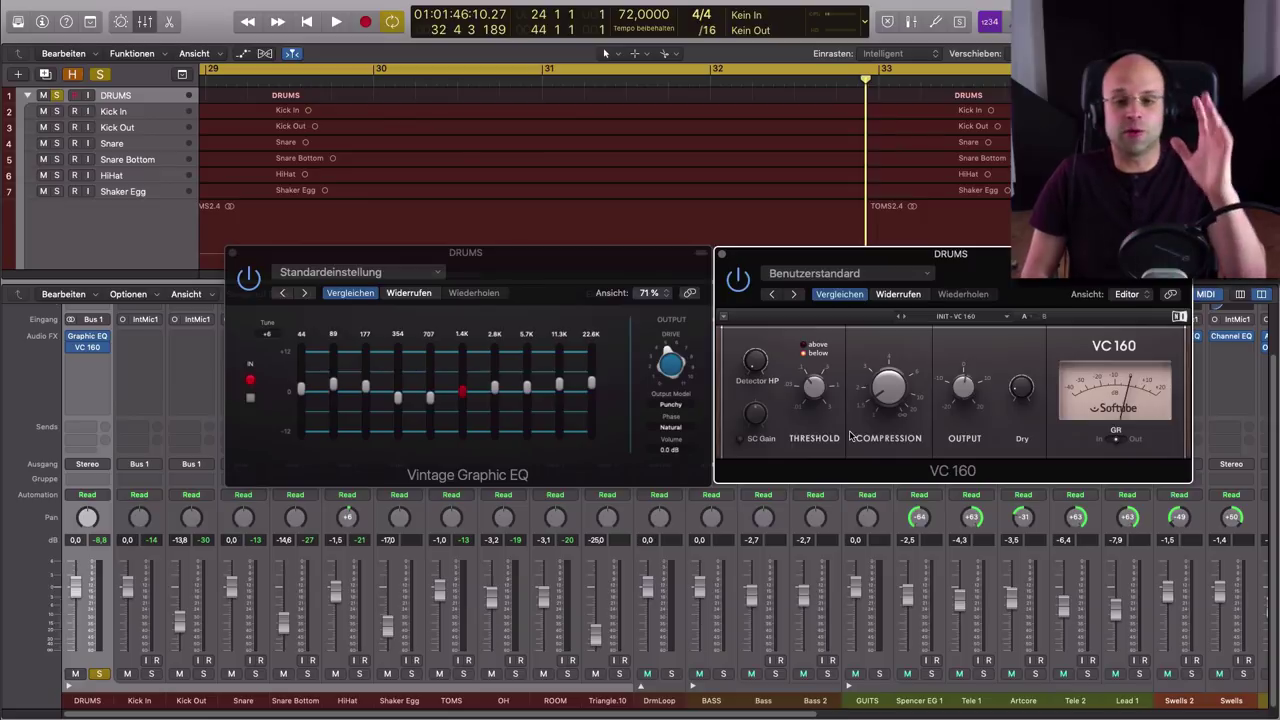
# Close both plug-in windows and select the Snare Bottom, Kick Out and ROOM channels in turn
pyautogui.click(232, 254)
pyautogui.click(724, 256)
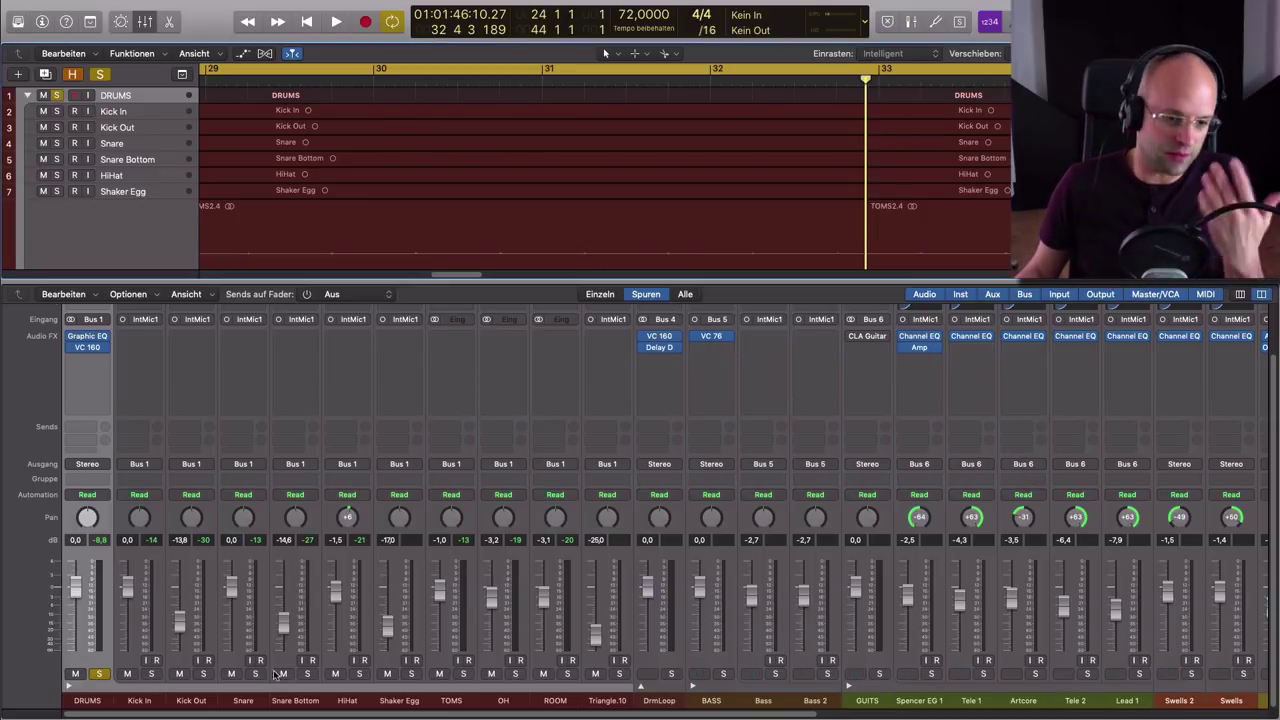
pyautogui.click(270, 699)
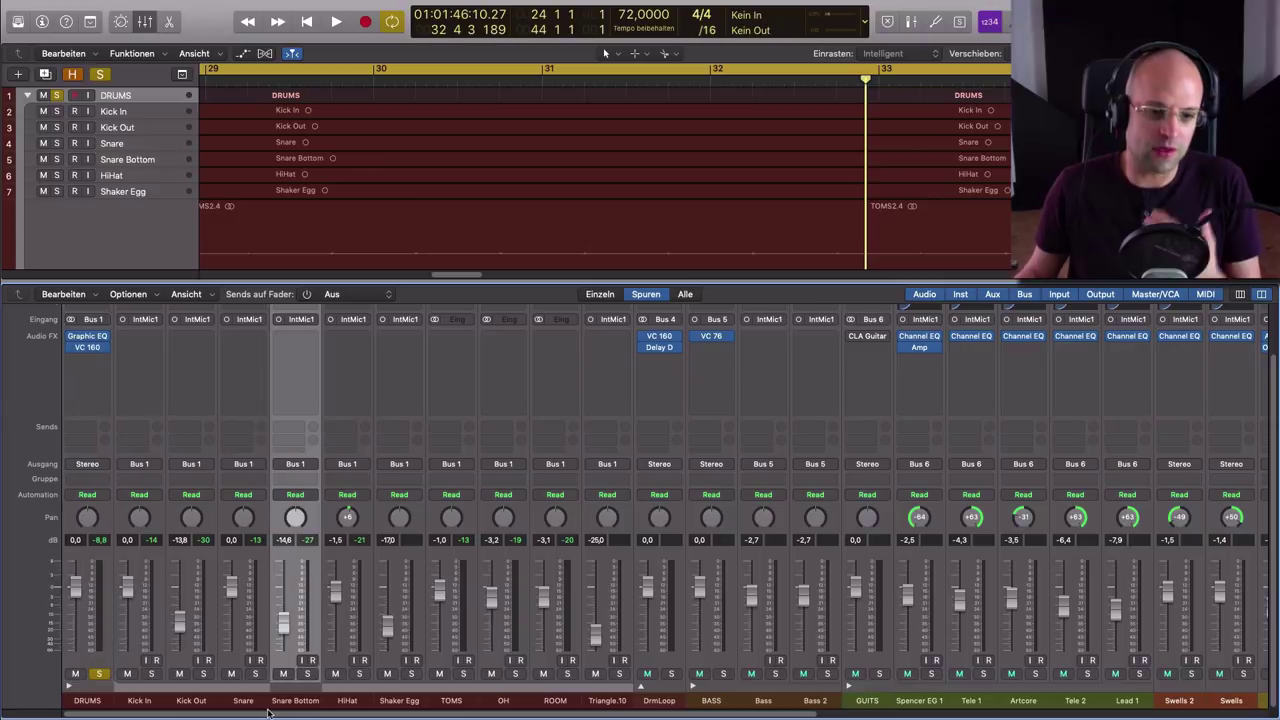
pyautogui.click(201, 702)
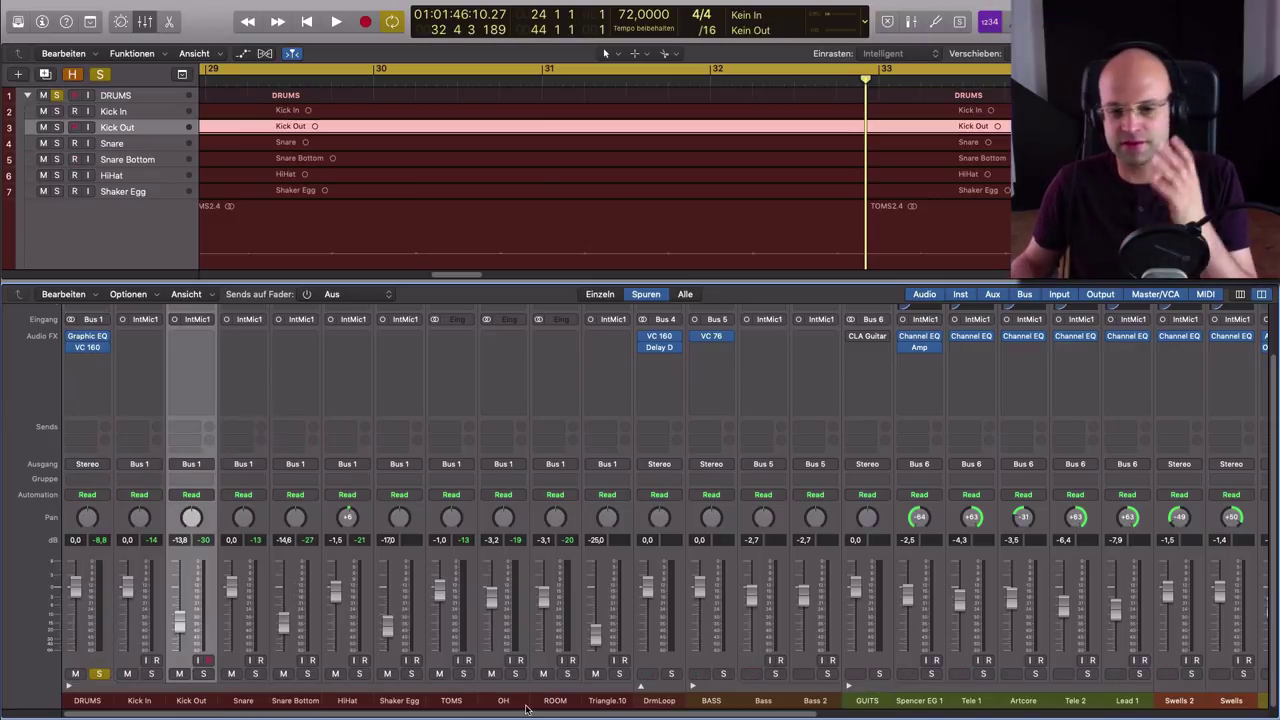
pyautogui.click(555, 702)
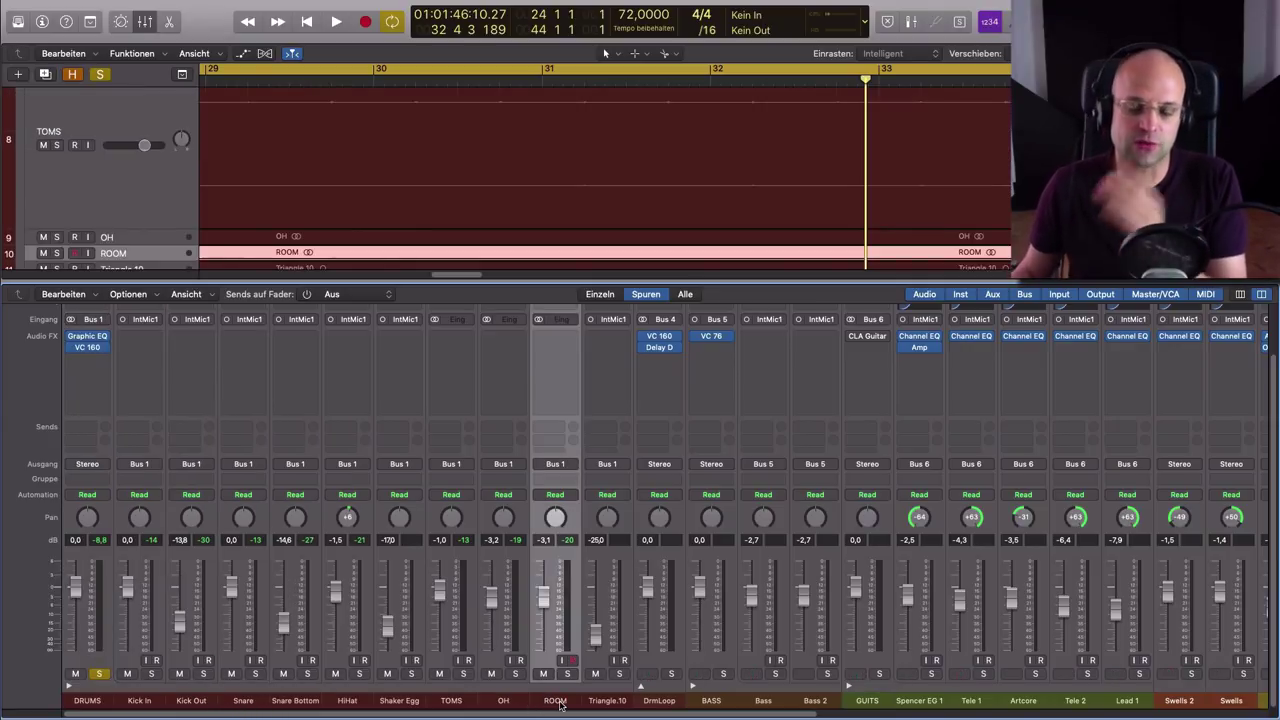